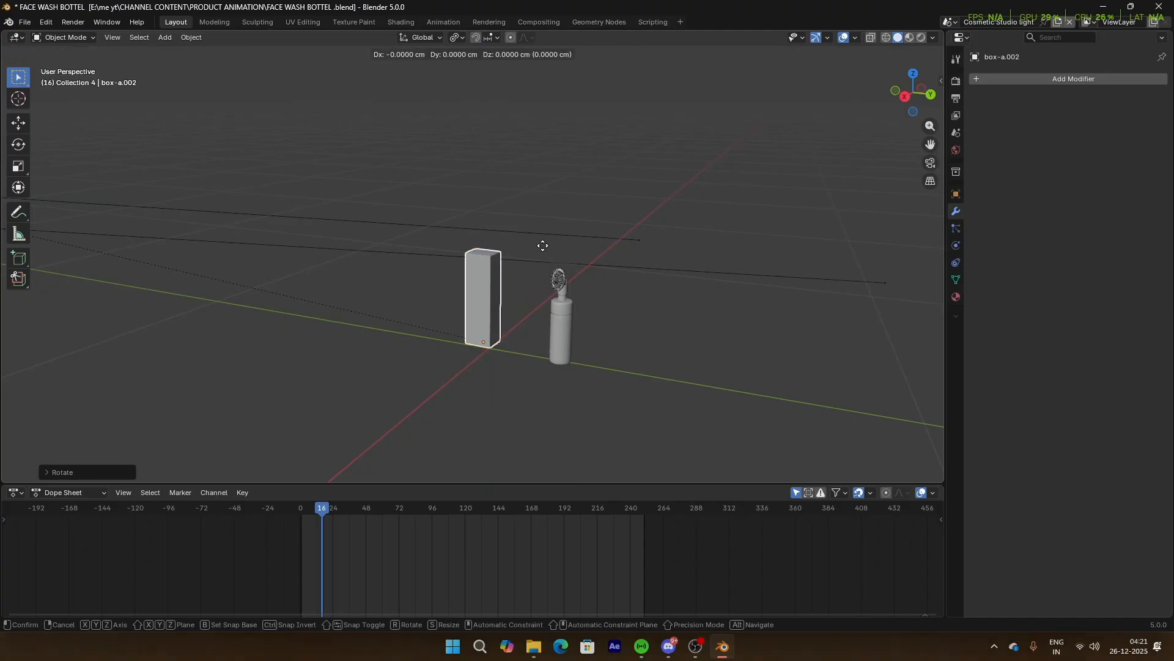
# Step: Move the existing box along the Y axis away from the bottle and place the 3D cursor at the world origin
pyautogui.press('y')
pyautogui.click(216, 230)
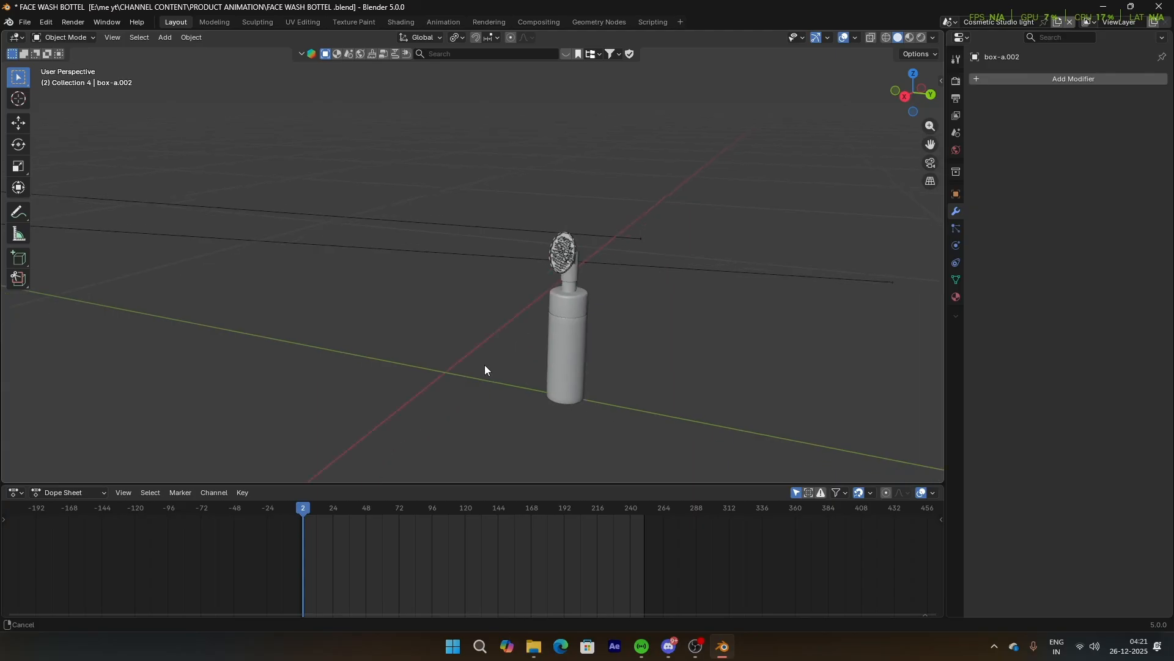
pyautogui.scroll(-3, 486, 318)
pyautogui.scroll(1, 490, 283)
pyautogui.moveTo(556, 311); pyautogui.dragTo(599, 321, button='middle')
pyautogui.scroll(1, 600, 322)
pyautogui.scroll(1, 600, 327)
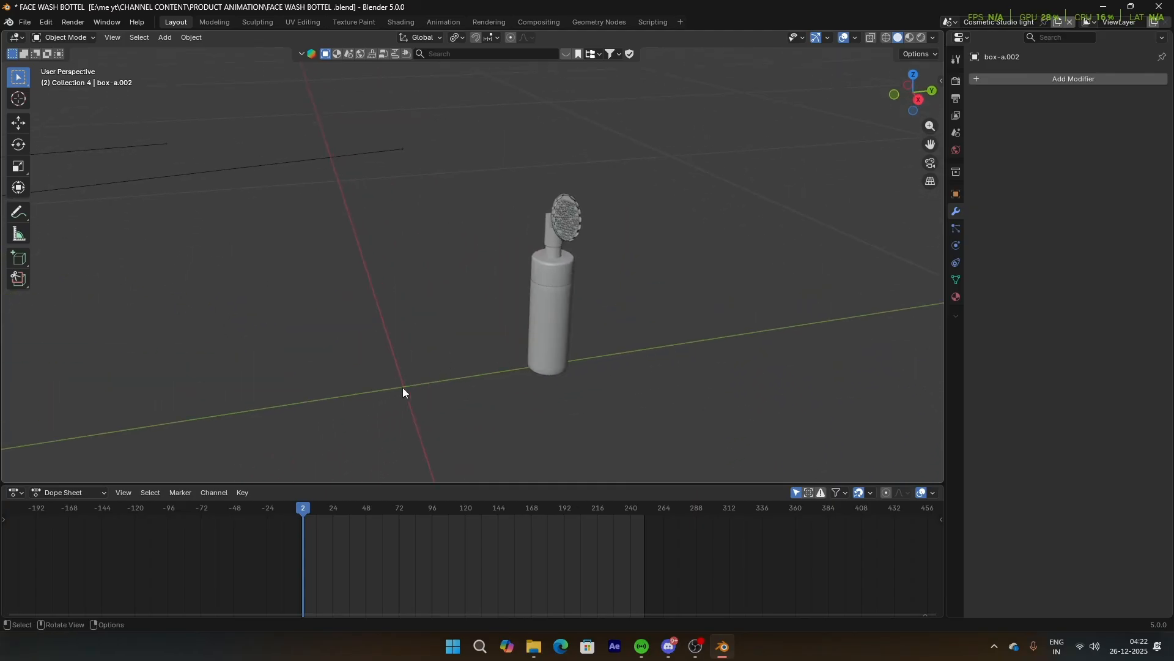
pyautogui.hotkey('shift', 's')
pyautogui.click(352, 436)
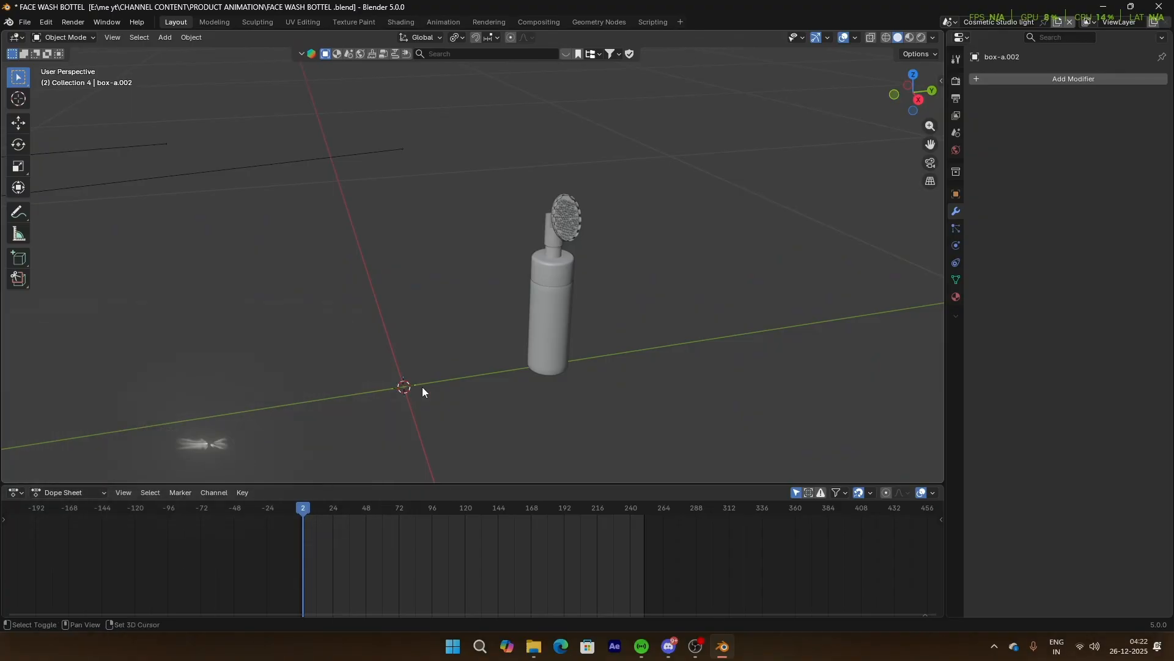
# Step: Add a cube at the world origin and scale it down uniformly to a size comparable to the bottle
pyautogui.hotkey('shift', 'a')
pyautogui.moveTo(429, 391)
pyautogui.moveTo(386, 378)
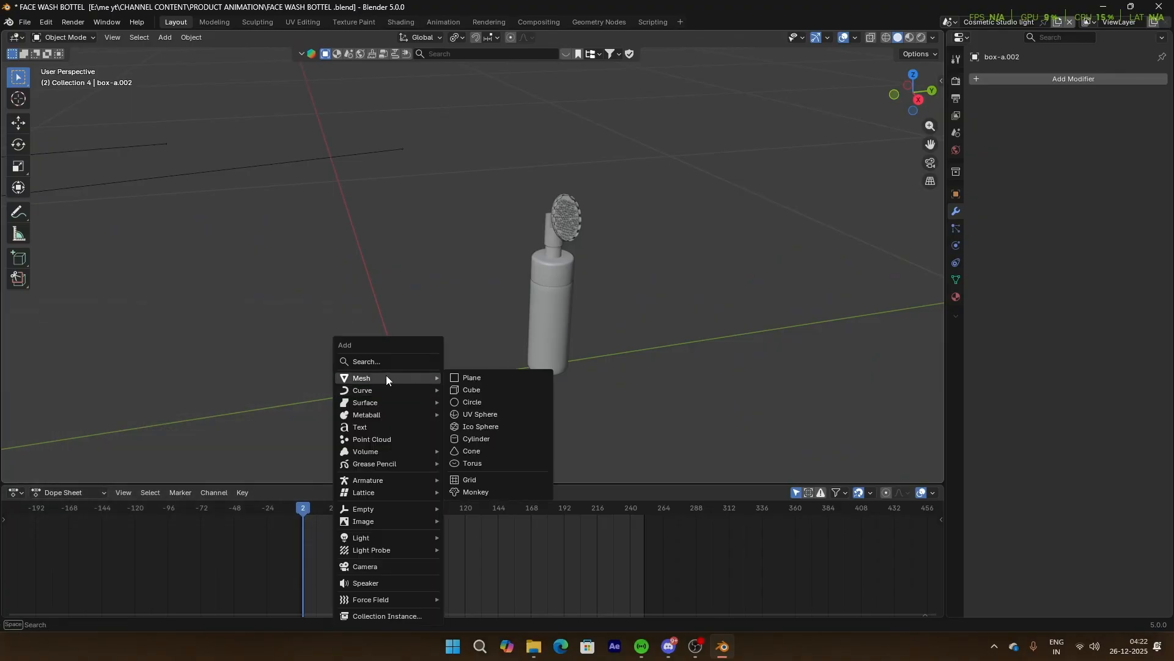
pyautogui.click(469, 389)
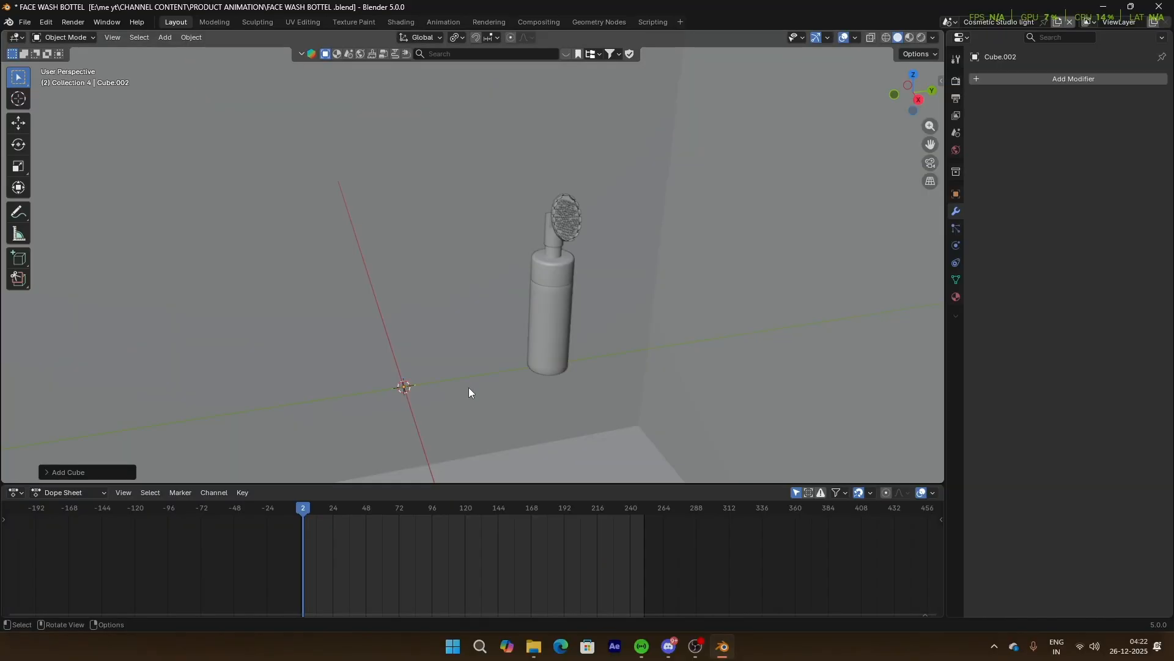
pyautogui.press('s')
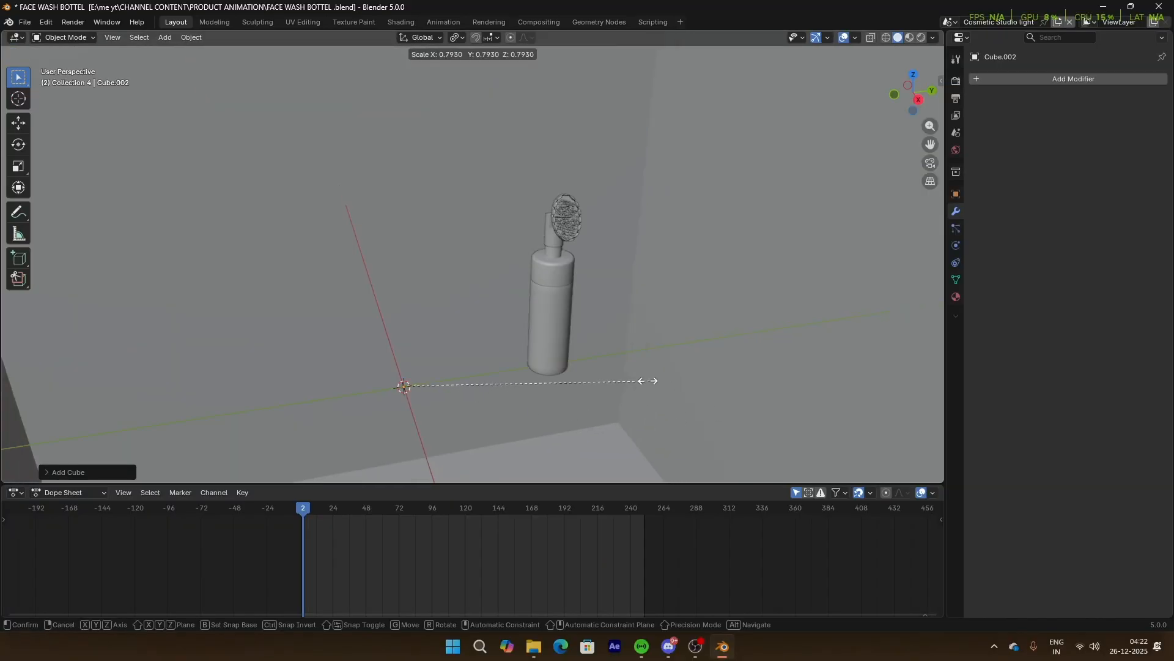
pyautogui.click(422, 372)
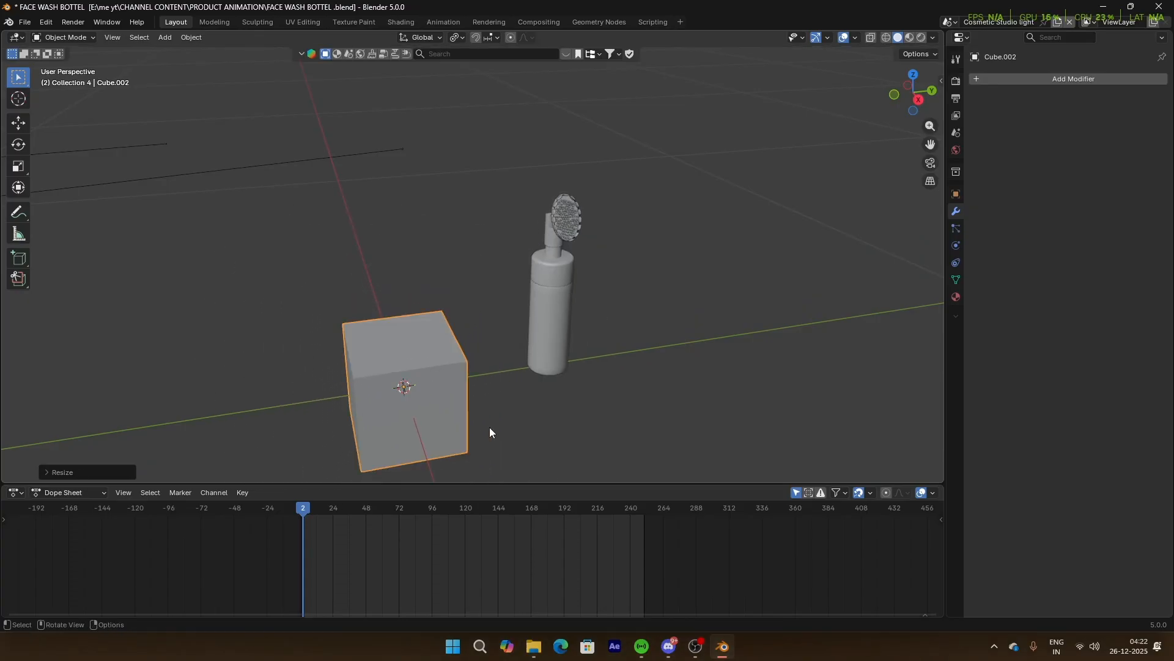
# Step: In the right orthographic view, shrink the cube further and raise it about 4.485 cm along Z onto the ground line
pyautogui.click(918, 100)
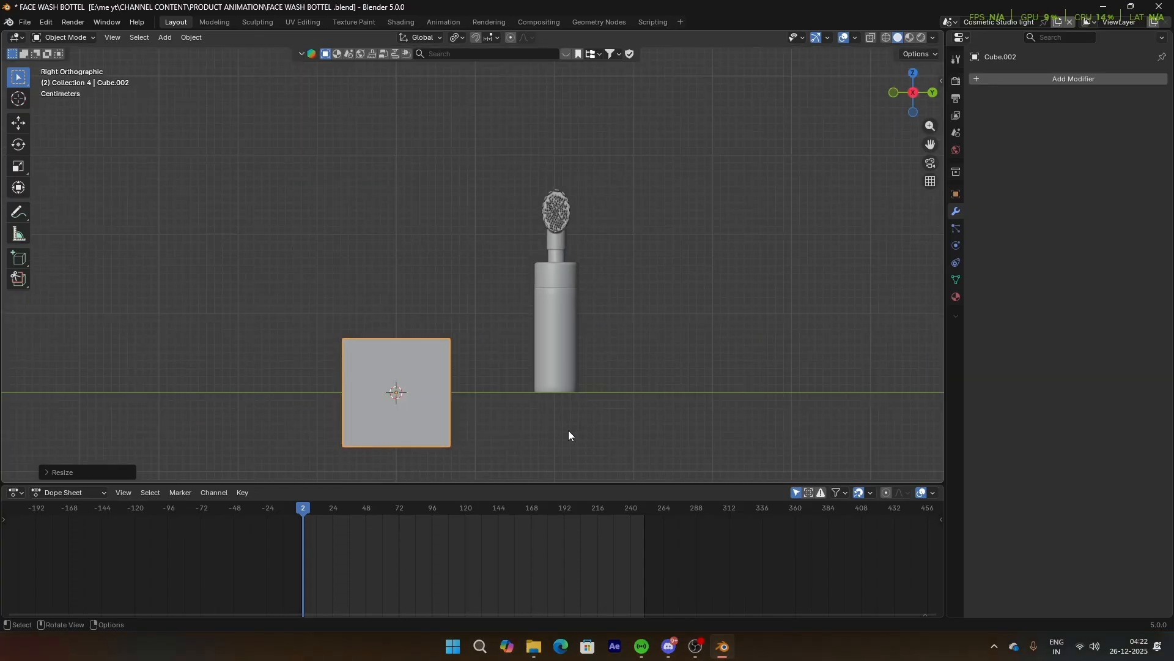
pyautogui.press('s')
pyautogui.click(508, 432)
pyautogui.press('g')
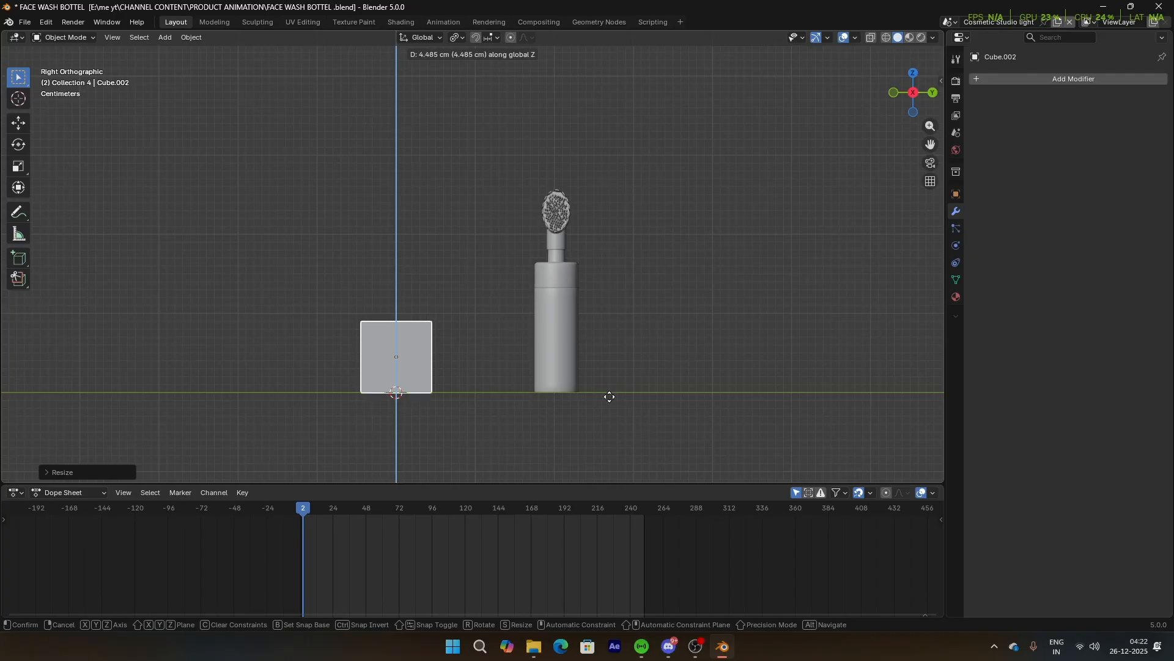
pyautogui.click(609, 396)
pyautogui.press('g')
pyautogui.press('y')
pyautogui.rightClick(770, 395)
pyautogui.press('s')
pyautogui.press('y')
pyautogui.rightClick(575, 395)
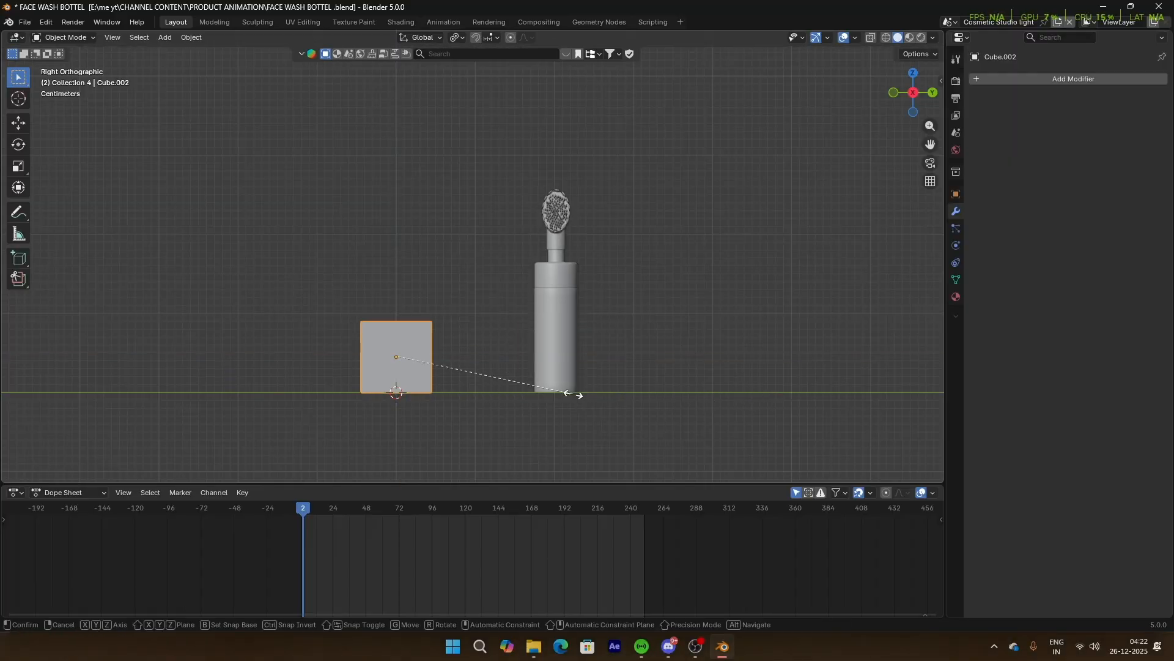
# Step: Scale the cube down slightly and shift it along Z so its base sits on the ground line
pyautogui.press('s')
pyautogui.click(558, 393)
pyautogui.press('g')
pyautogui.press('z')
pyautogui.click(552, 396)
# Step: Raise the cube's top face along Z to form a tall box and apply the object transform
pyautogui.press('s')
pyautogui.press('z')
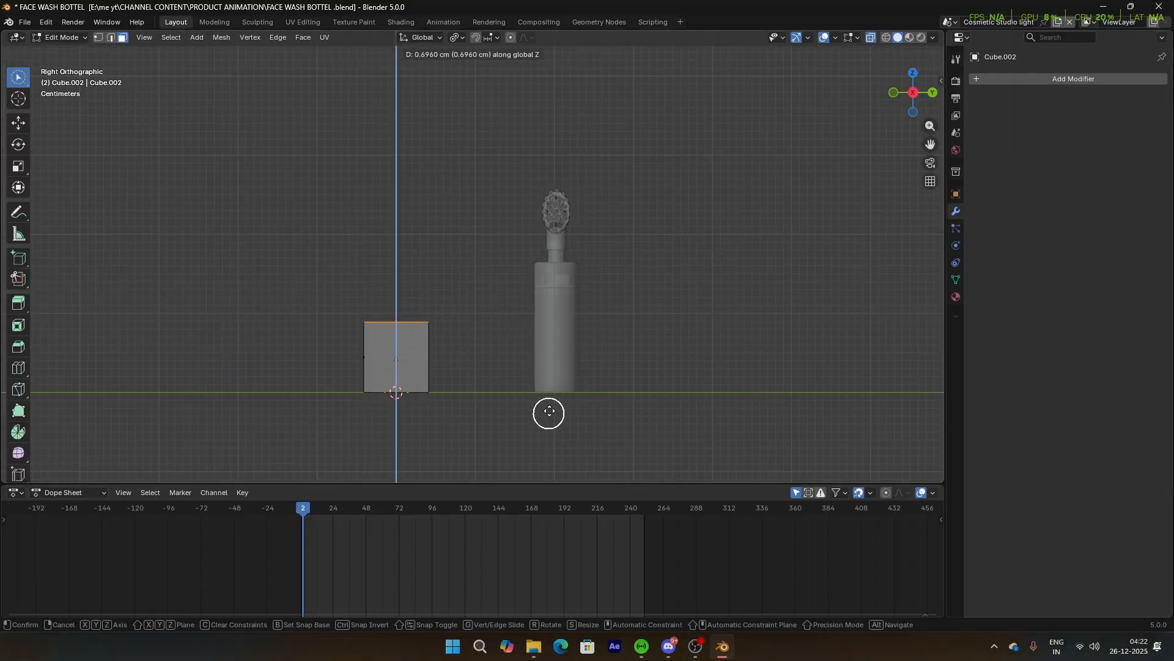
pyautogui.click(558, 264)
pyautogui.hotkey('ctrl', 'a')
pyautogui.click(412, 258)
# Step: In edge selection mode, select three edges of the box's top face, leaving the back edge unselected
pyautogui.moveTo(412, 259); pyautogui.dragTo(458, 297, button='middle')
pyautogui.scroll(5, 489, 303)
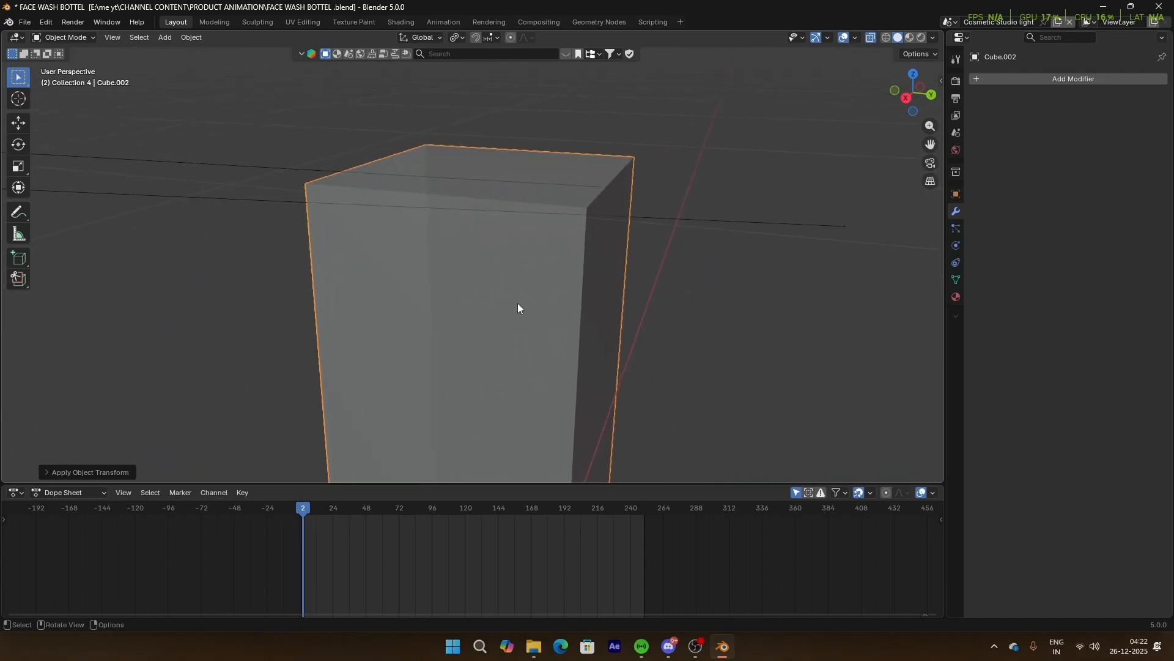
pyautogui.press('Tab')
pyautogui.click(110, 38)
pyautogui.scroll(4, 385, 156)
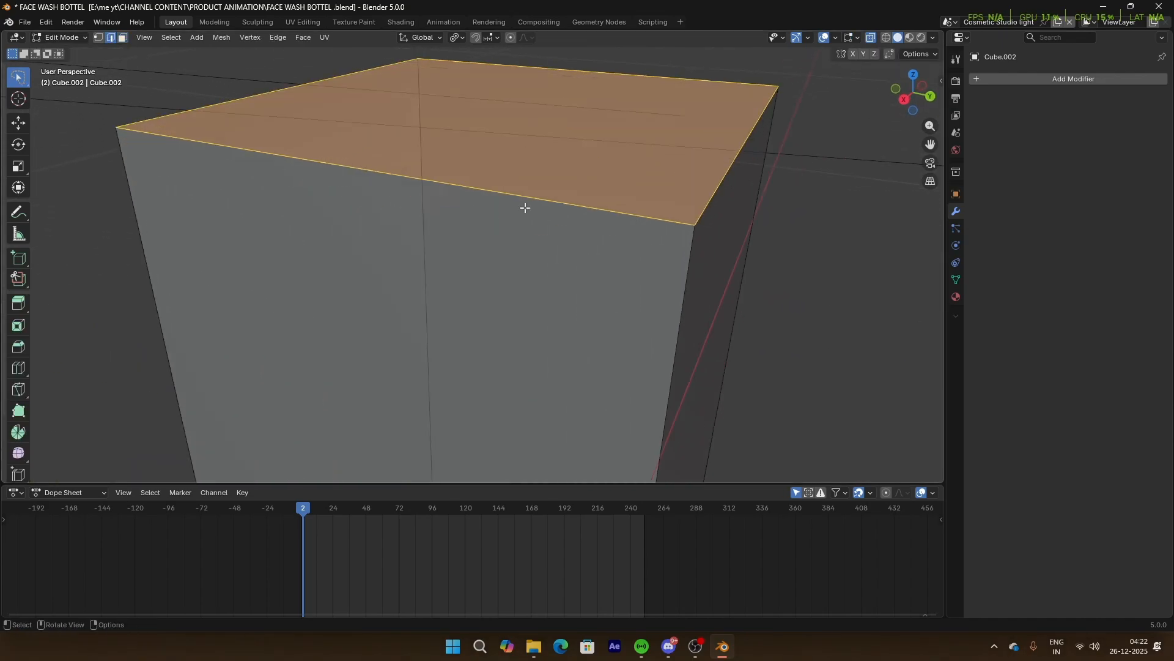
pyautogui.hotkey('alt', 'a')
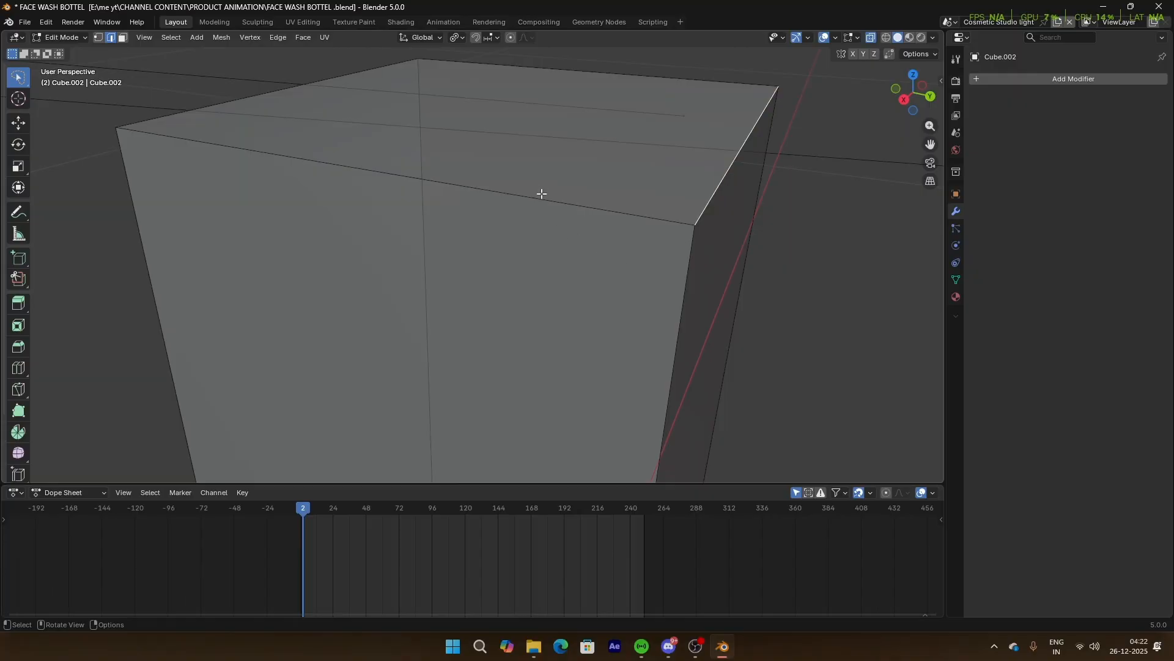
pyautogui.click(499, 194)
pyautogui.keyDown('shift'); pyautogui.click(333, 87); pyautogui.keyUp('shift')
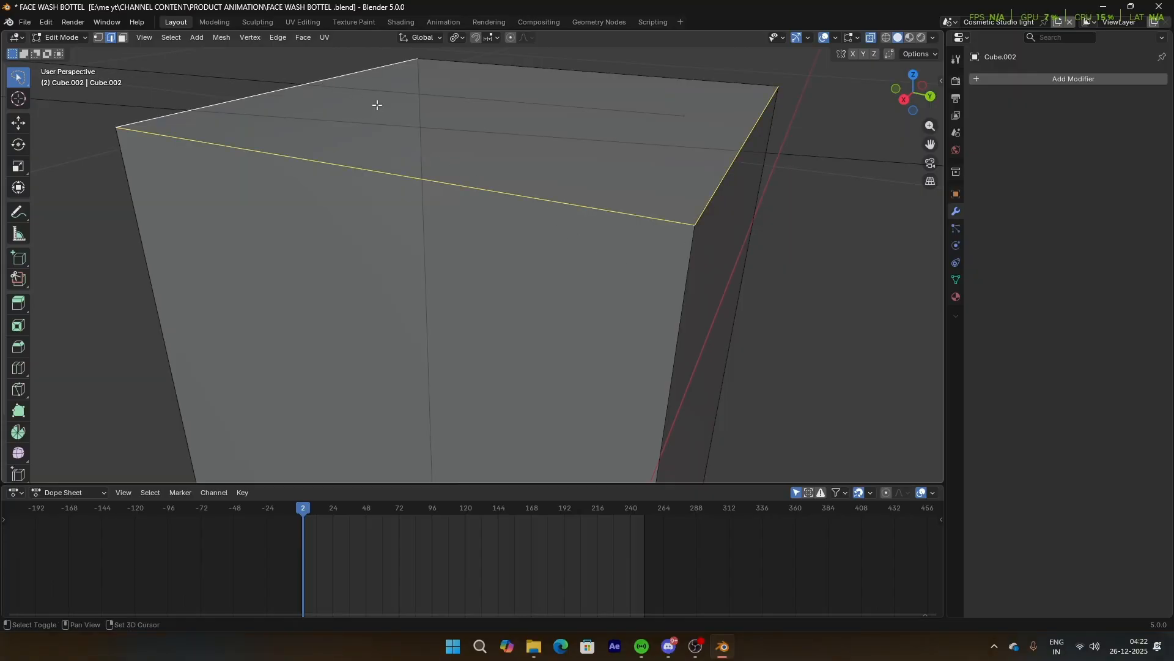
# Step: Separate the three selected top edges from the box into their own object
pyautogui.scroll(-2, 574, 162)
pyautogui.moveTo(622, 191); pyautogui.dragTo(558, 193, button='middle')
pyautogui.scroll(3, 606, 187)
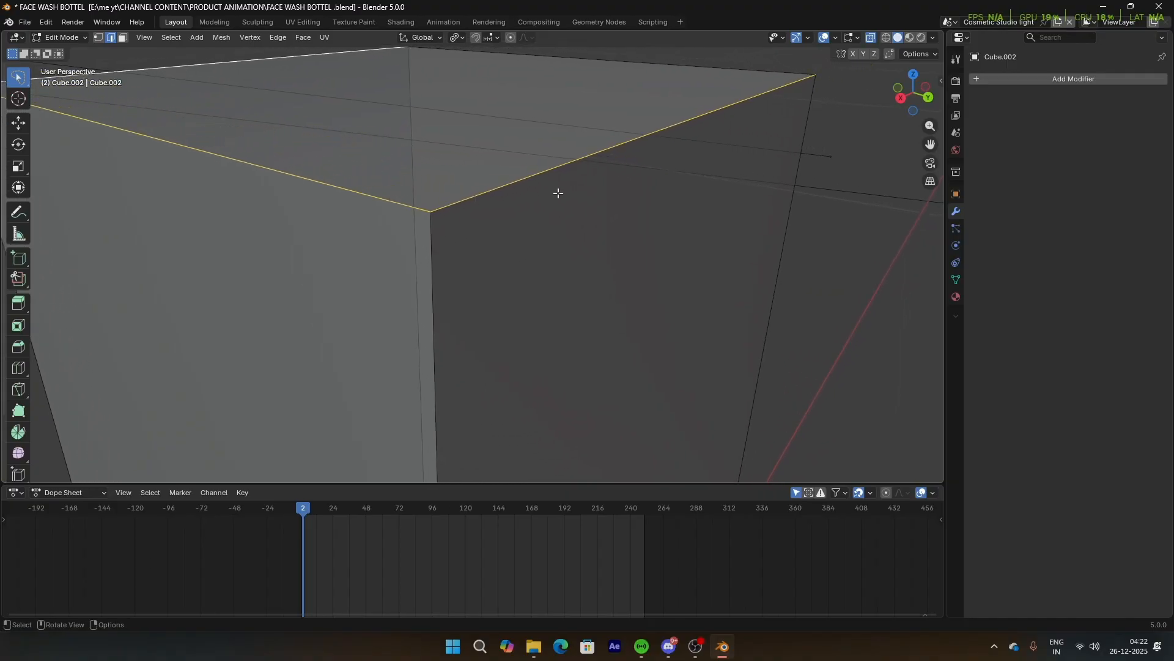
pyautogui.press('p')
pyautogui.click(561, 195)
pyautogui.press('Tab')
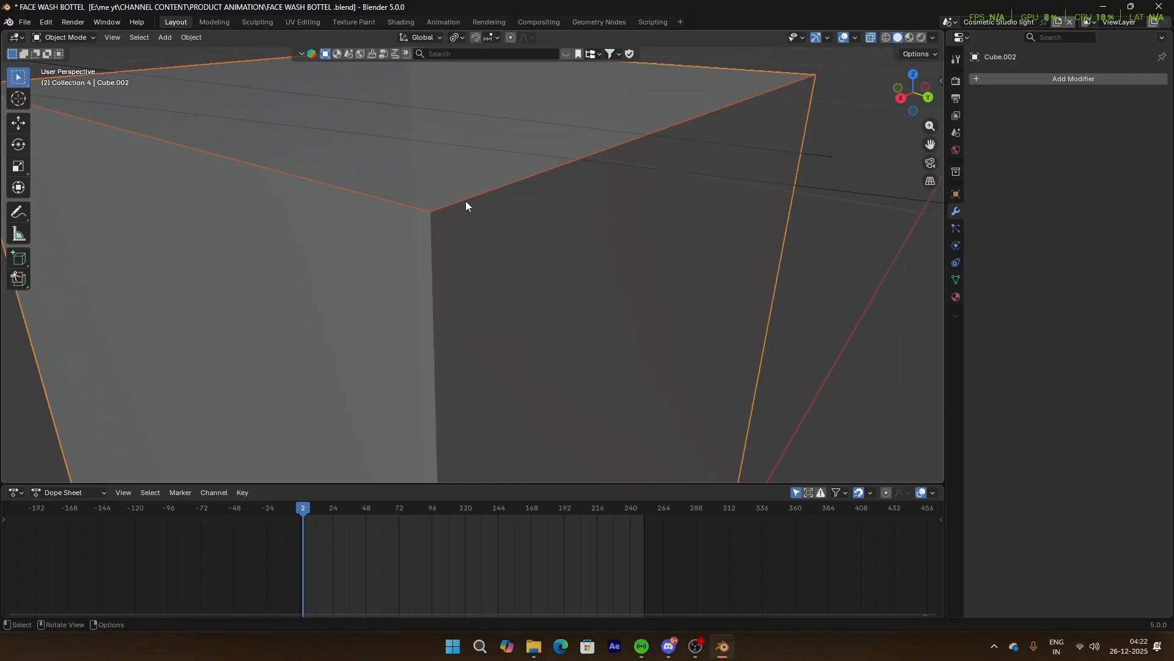
# Step: Select the separated edge object and delete it
pyautogui.press('Tab')
pyautogui.click(440, 216)
pyautogui.press('Tab')
pyautogui.click(436, 210)
pyautogui.click(435, 210)
pyautogui.press('g')
pyautogui.click(490, 178)
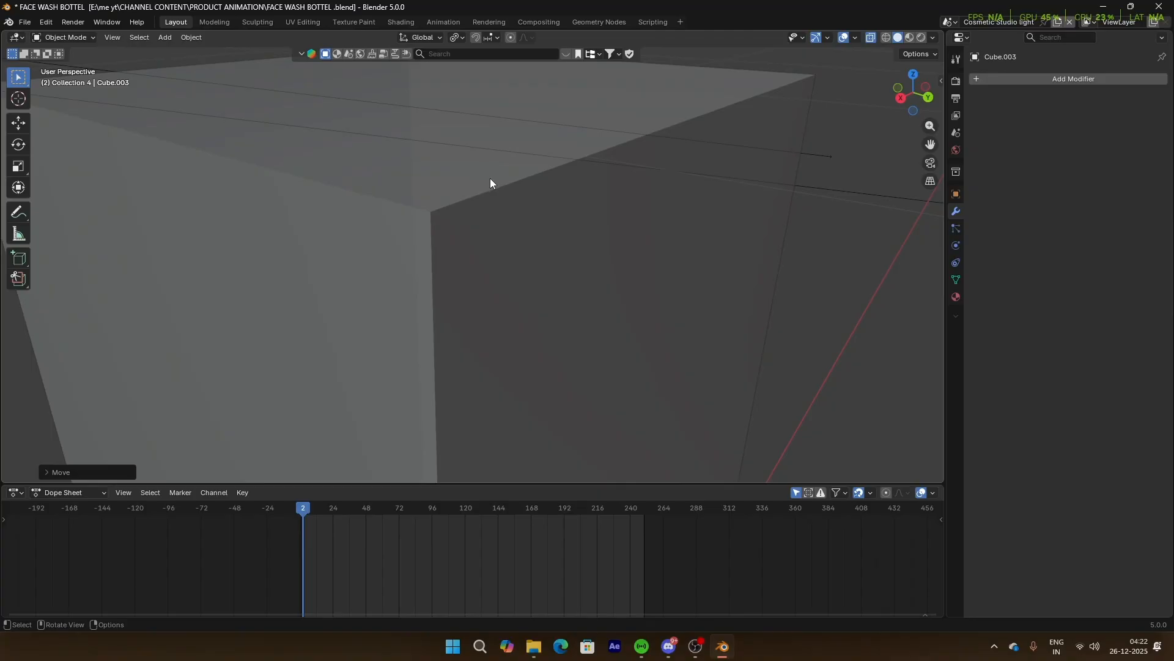
pyautogui.press('Delete')
pyautogui.click(452, 180)
# Step: Add one rear vertical corner edge and the matching bottom edges of the box to the top edge selection
pyautogui.scroll(-4, 451, 180)
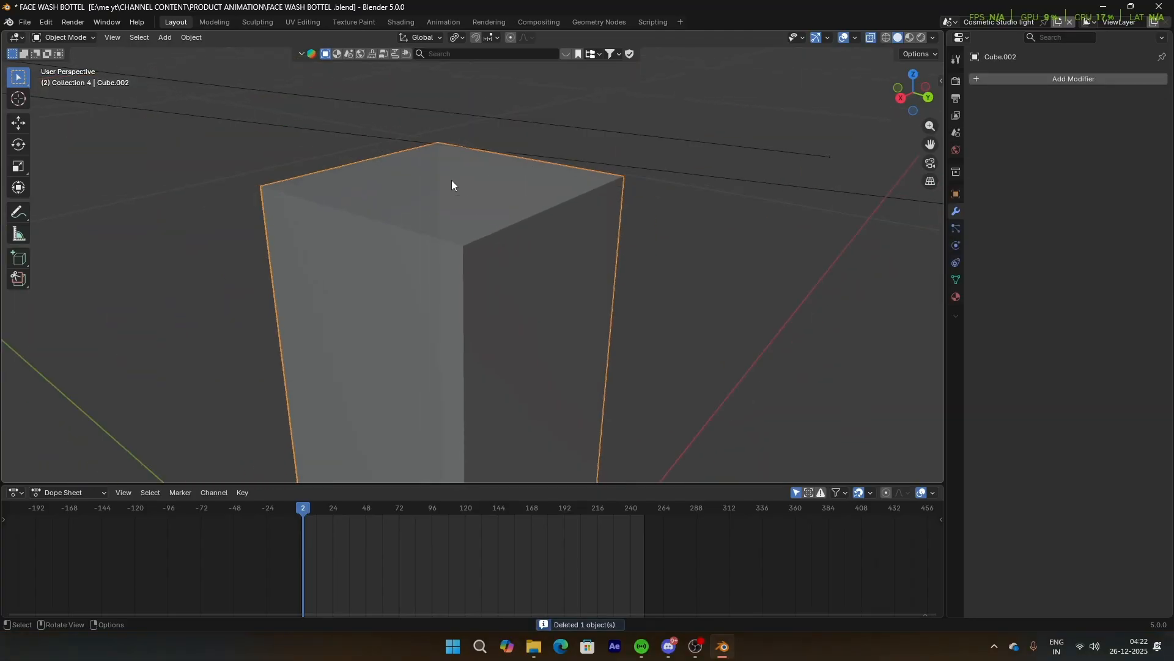
pyautogui.press('Tab')
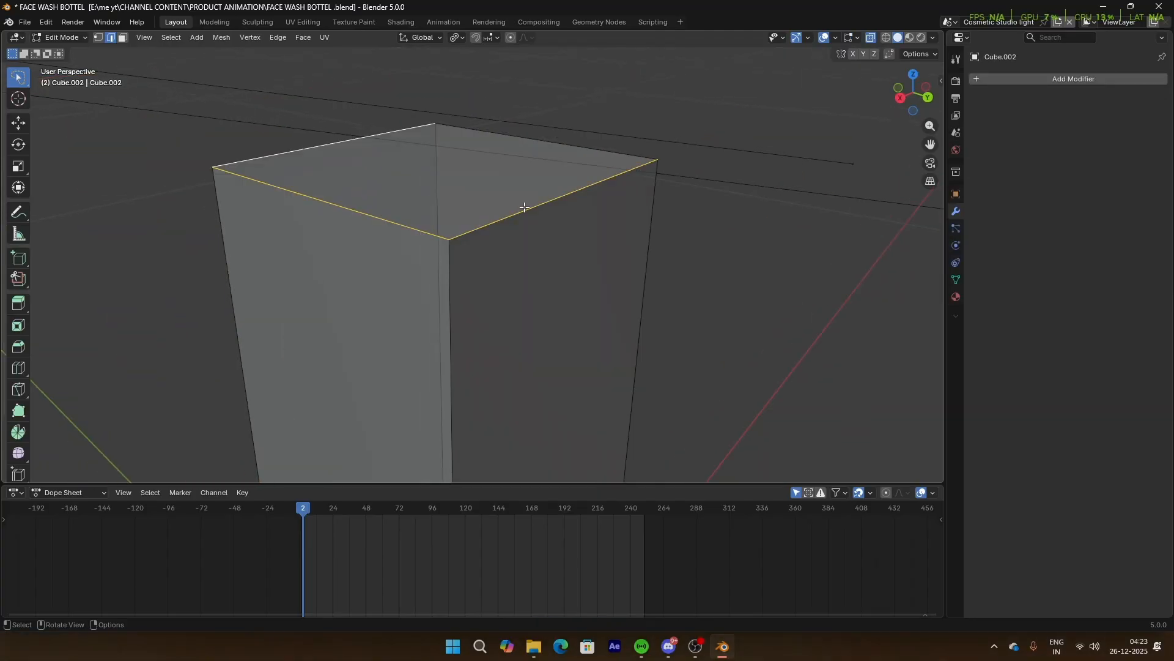
pyautogui.scroll(-4, 524, 208)
pyautogui.moveTo(524, 208); pyautogui.dragTo(442, 456, button='middle')
pyautogui.scroll(-3, 410, 275)
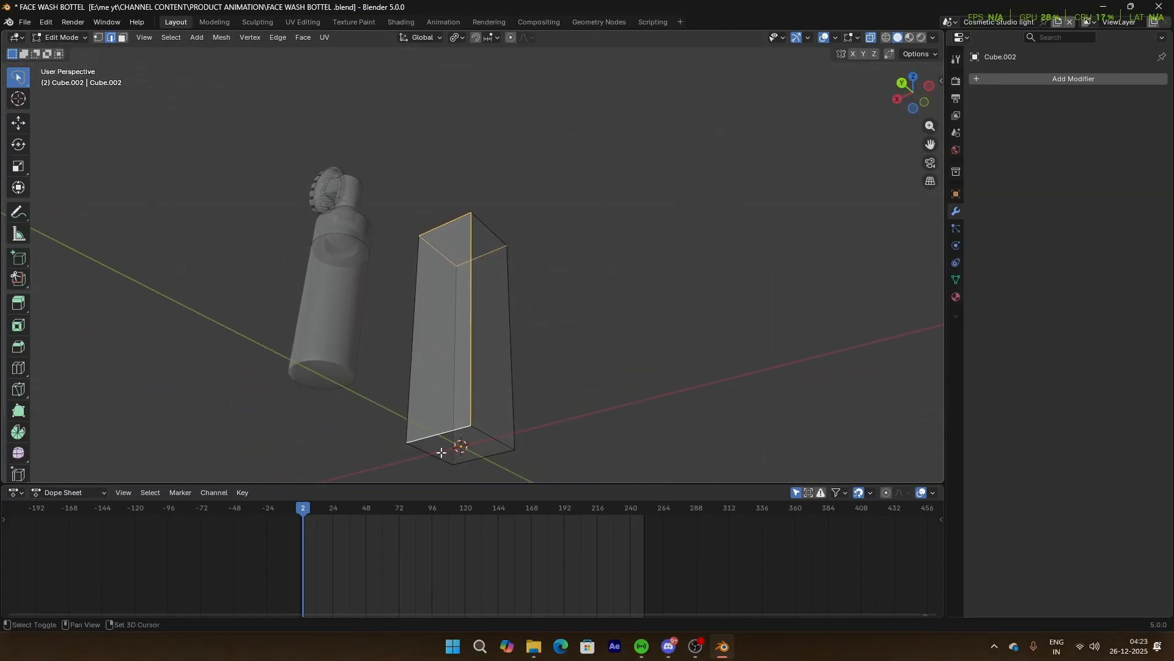
pyautogui.moveTo(522, 395); pyautogui.dragTo(439, 172, button='middle')
pyautogui.scroll(4, 506, 361)
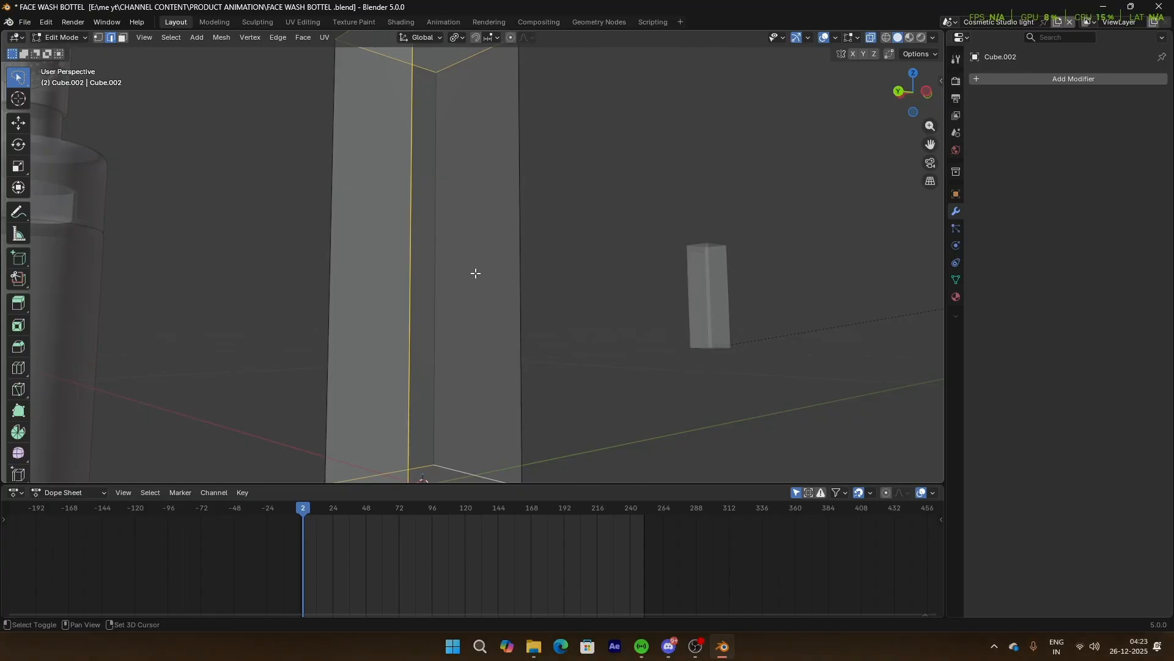
pyautogui.scroll(-3, 465, 220)
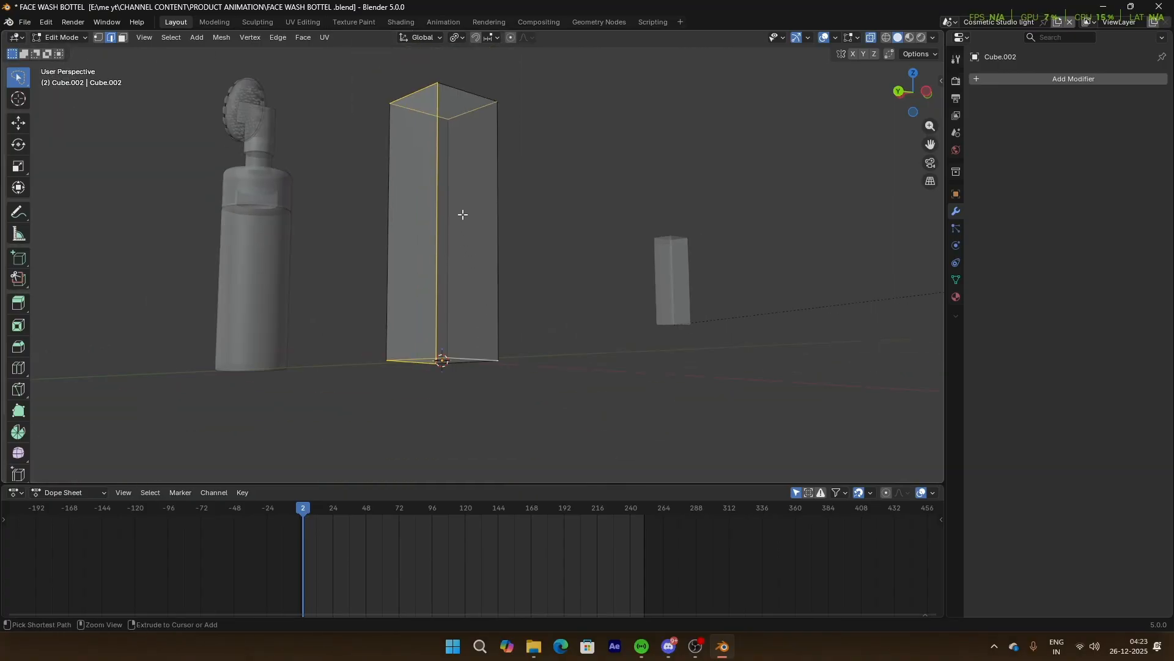
pyautogui.moveTo(449, 170); pyautogui.dragTo(508, 236, button='middle')
pyautogui.scroll(4, 508, 236)
pyautogui.moveTo(415, 202); pyautogui.dragTo(490, 280, button='middle')
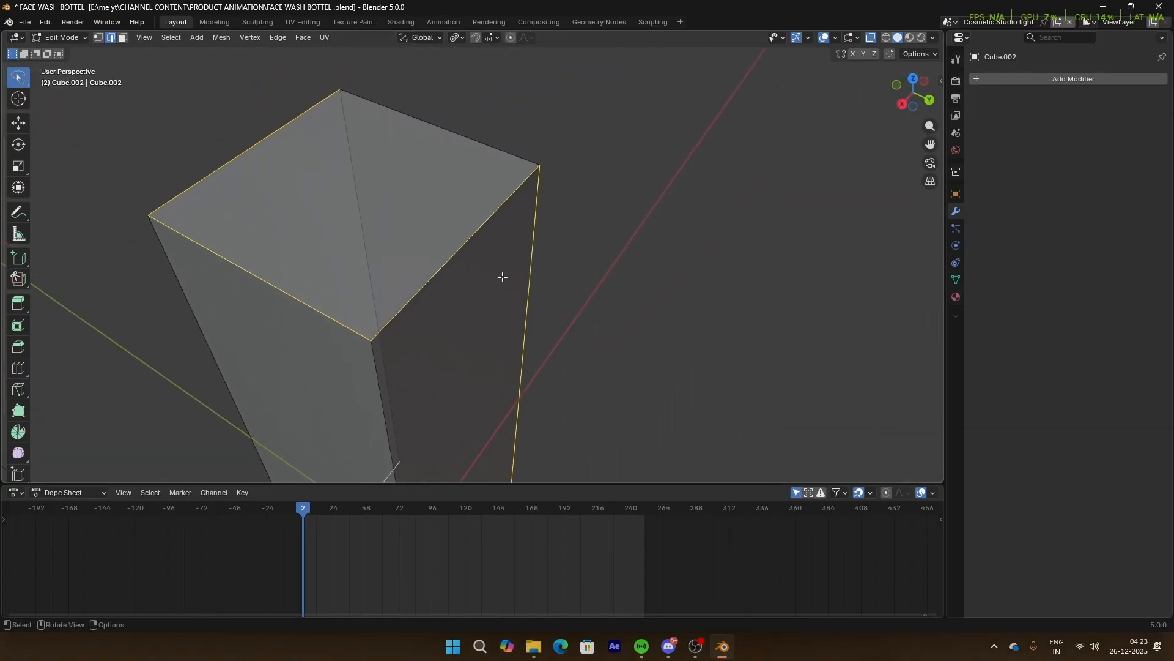
# Step: Bevel the selected box edges with one segment and an offset of about 0.027 cm
pyautogui.moveTo(449, 349); pyautogui.dragTo(486, 305, button='middle')
pyautogui.scroll(3, 487, 305)
pyautogui.hotkey('ctrl', 'b')
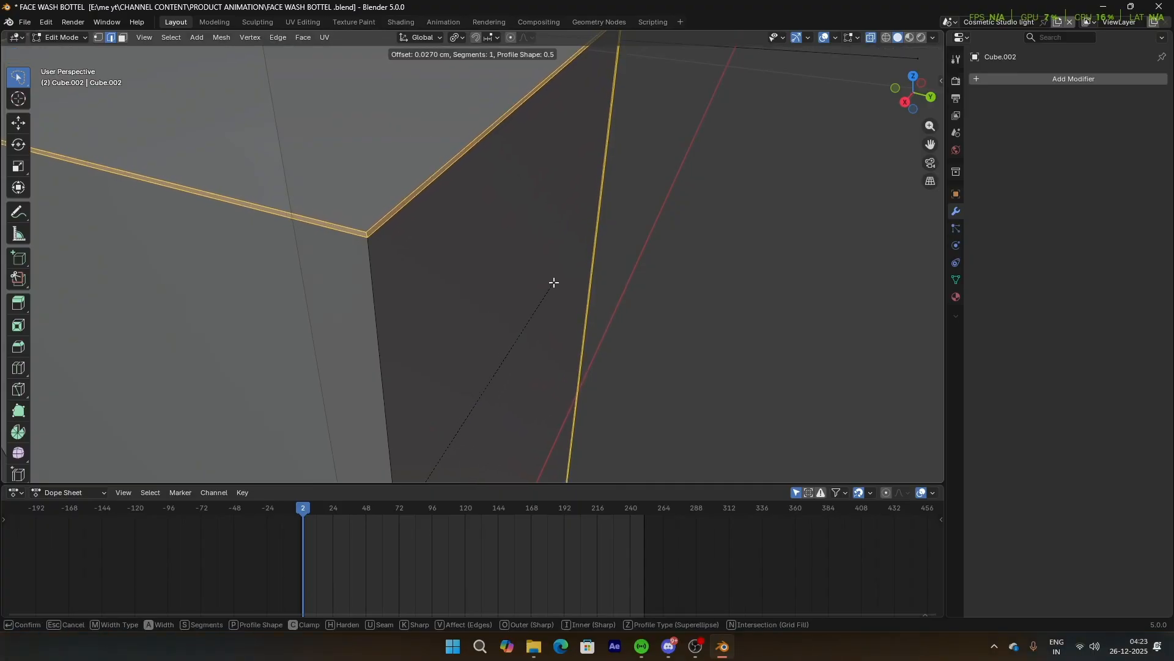
pyautogui.click(554, 282)
# Step: Delete the narrow bevel faces to open a thin gap along the box's selected edges
pyautogui.scroll(-4, 493, 281)
pyautogui.scroll(4, 494, 281)
pyautogui.scroll(3, 395, 255)
pyautogui.scroll(-5, 395, 255)
pyautogui.scroll(3, 395, 255)
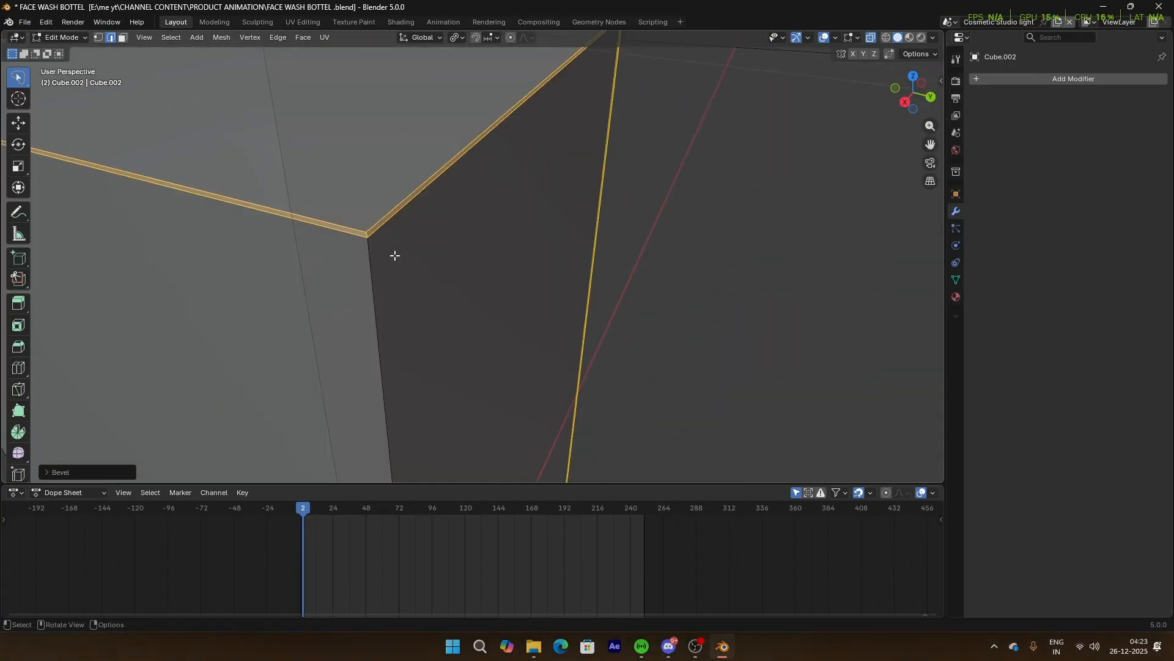
pyautogui.press('x')
pyautogui.click(395, 255)
pyautogui.scroll(-7, 419, 256)
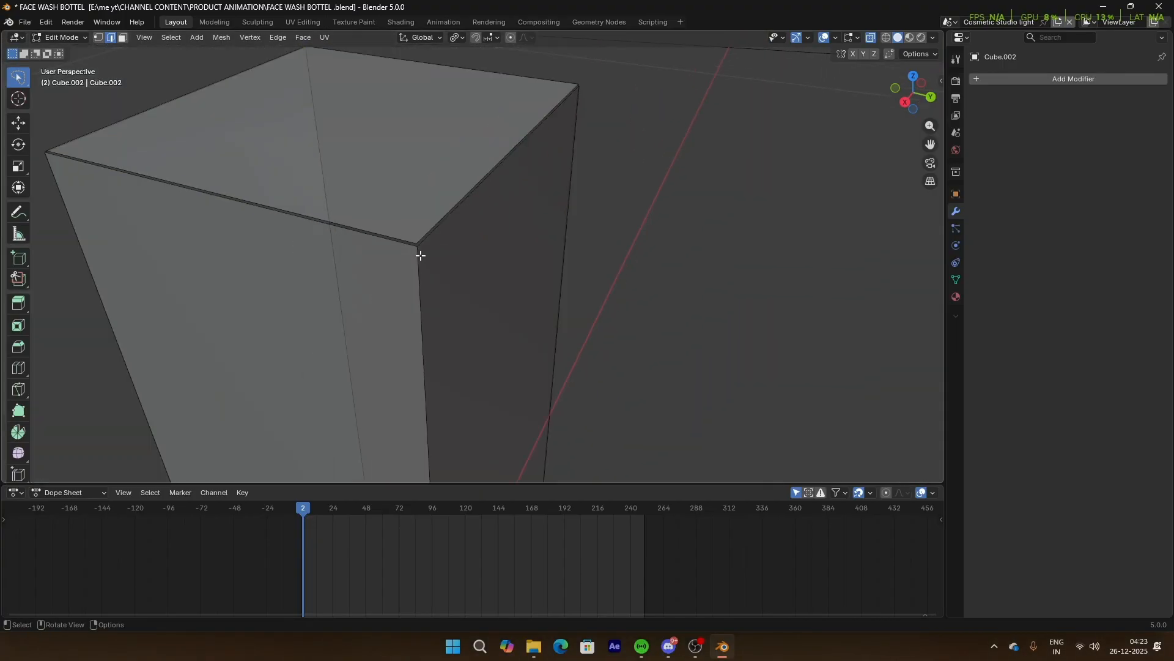
# Step: Select the first side edge along the box's top opening, next to the thin gap
pyautogui.press('Tab')
pyautogui.moveTo(448, 262); pyautogui.dragTo(495, 278, button='middle')
pyautogui.press('Tab')
pyautogui.scroll(3, 474, 245)
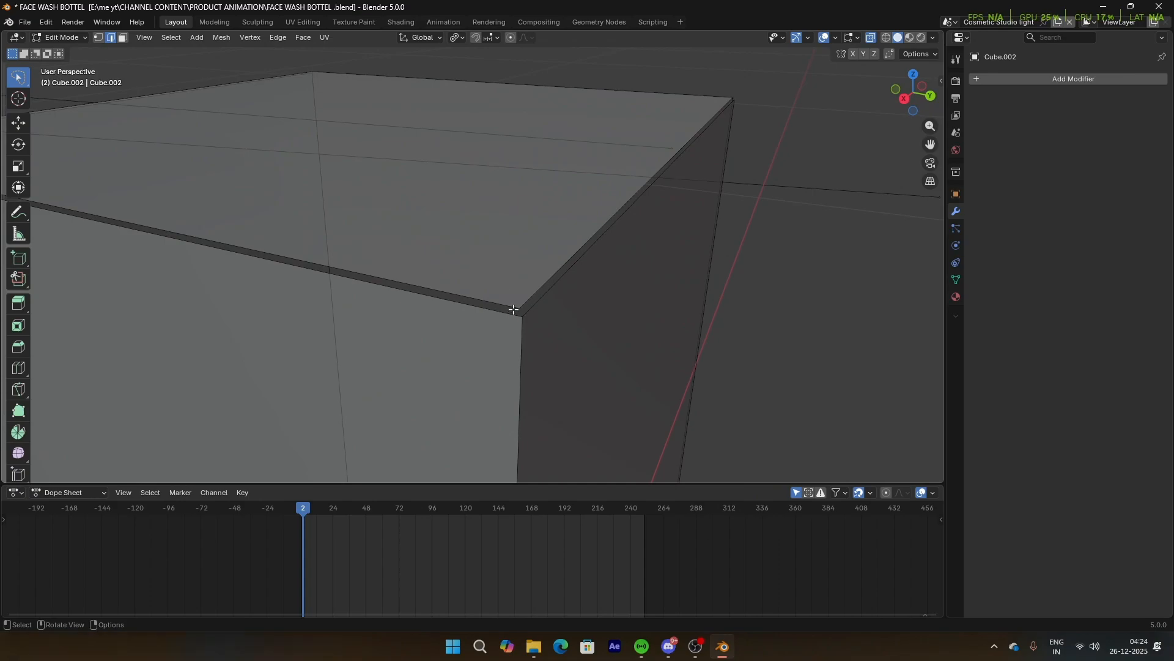
pyautogui.scroll(-3, 517, 306)
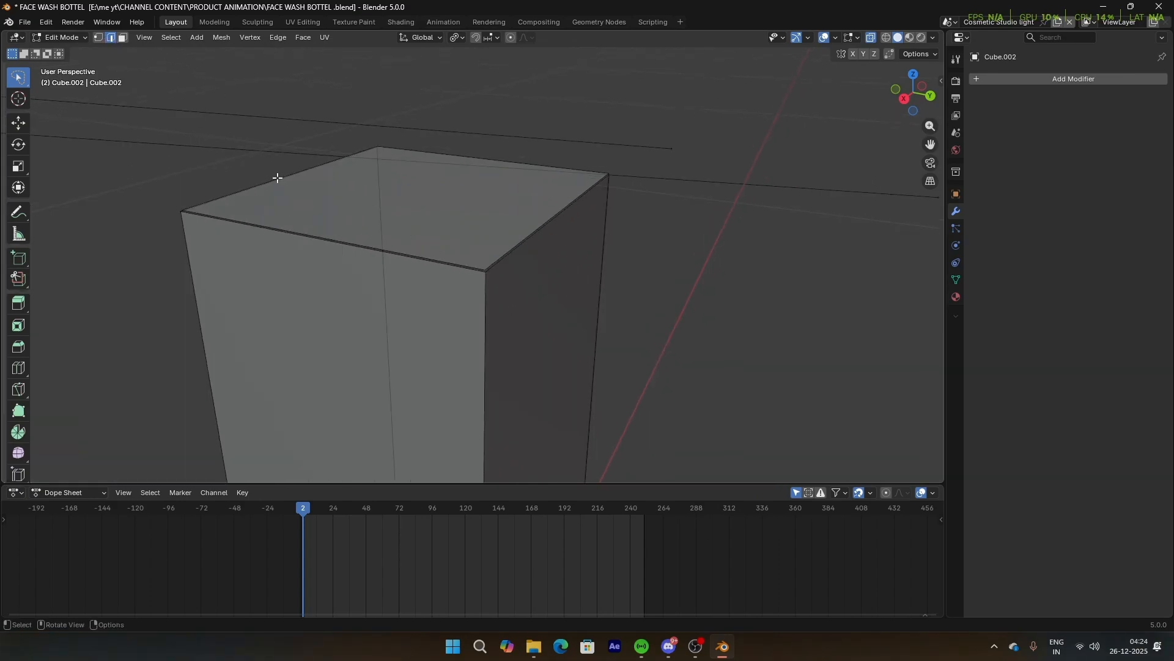
pyautogui.moveTo(296, 174); pyautogui.dragTo(362, 173, button='middle')
pyautogui.scroll(4, 402, 176)
pyautogui.moveTo(440, 176); pyautogui.dragTo(460, 176, button='middle')
pyautogui.keyDown('shift'); pyautogui.moveTo(725, 291); pyautogui.dragTo(706, 279, button='middle'); pyautogui.keyUp('shift')
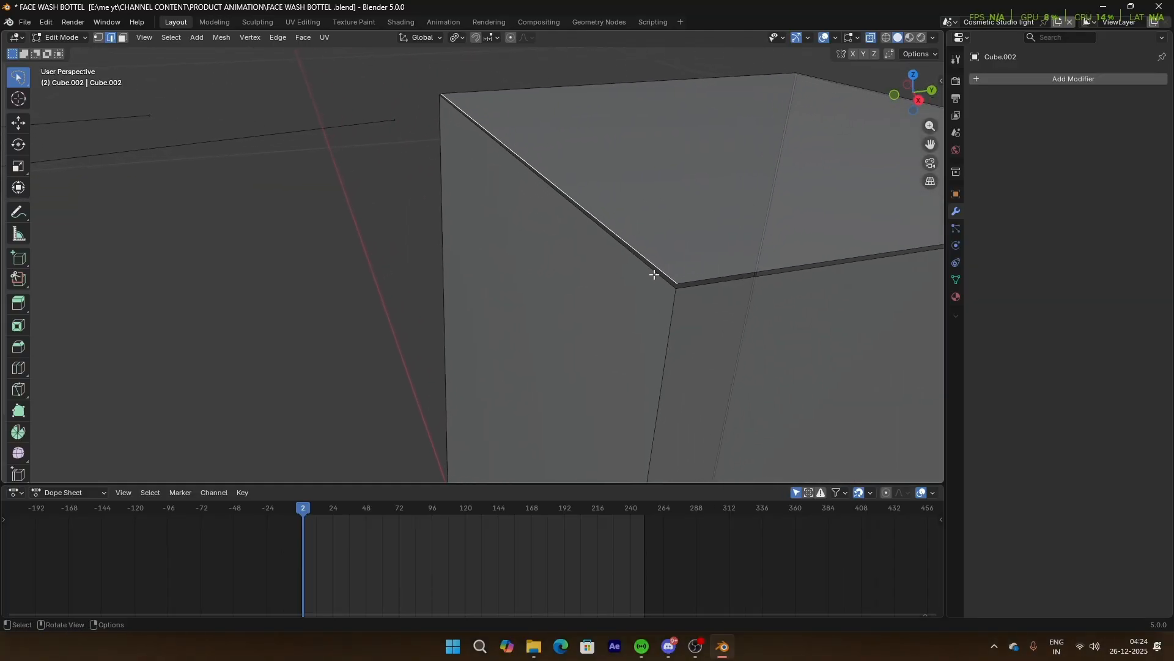
# Step: Add the opposite side edge along the top opening to the selection
pyautogui.scroll(-4, 692, 265)
pyautogui.moveTo(692, 265); pyautogui.dragTo(524, 238, button='middle')
pyautogui.scroll(4, 307, 226)
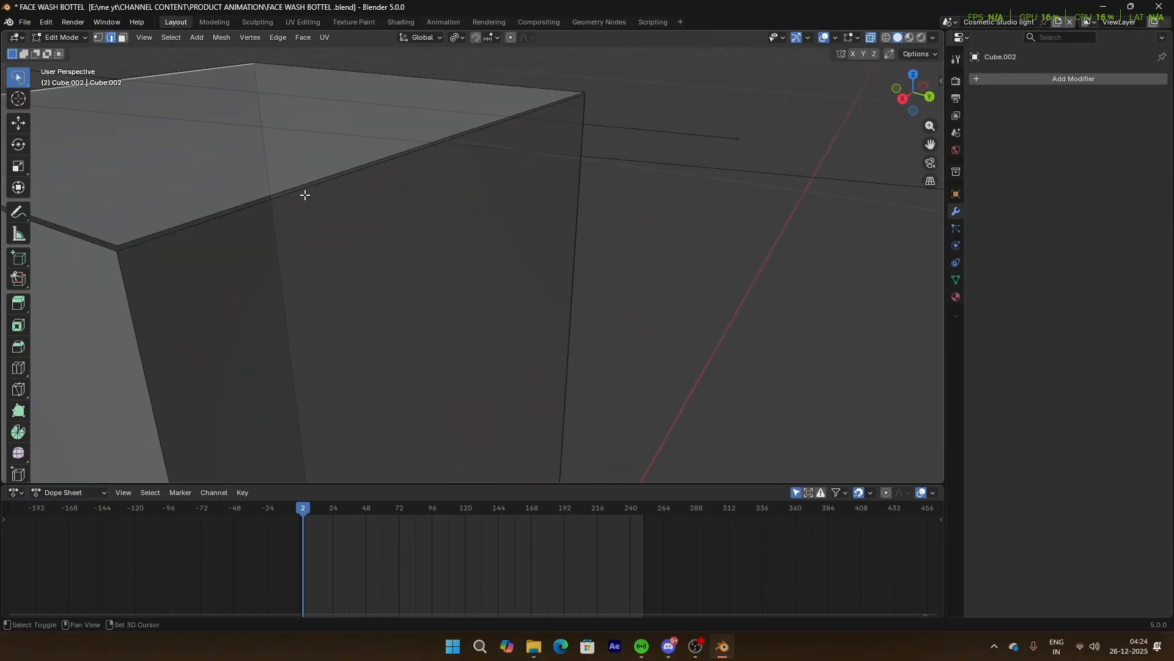
pyautogui.scroll(-2, 365, 227)
pyautogui.moveTo(390, 235); pyautogui.dragTo(545, 285, button='middle')
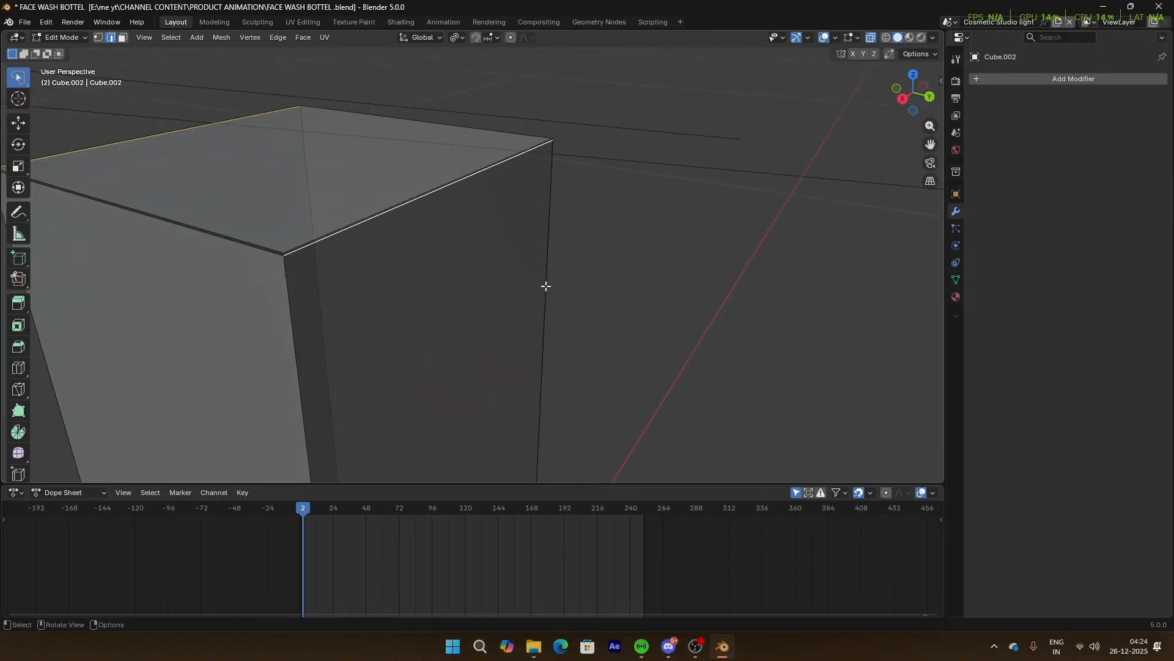
pyautogui.press('g')
pyautogui.press('s')
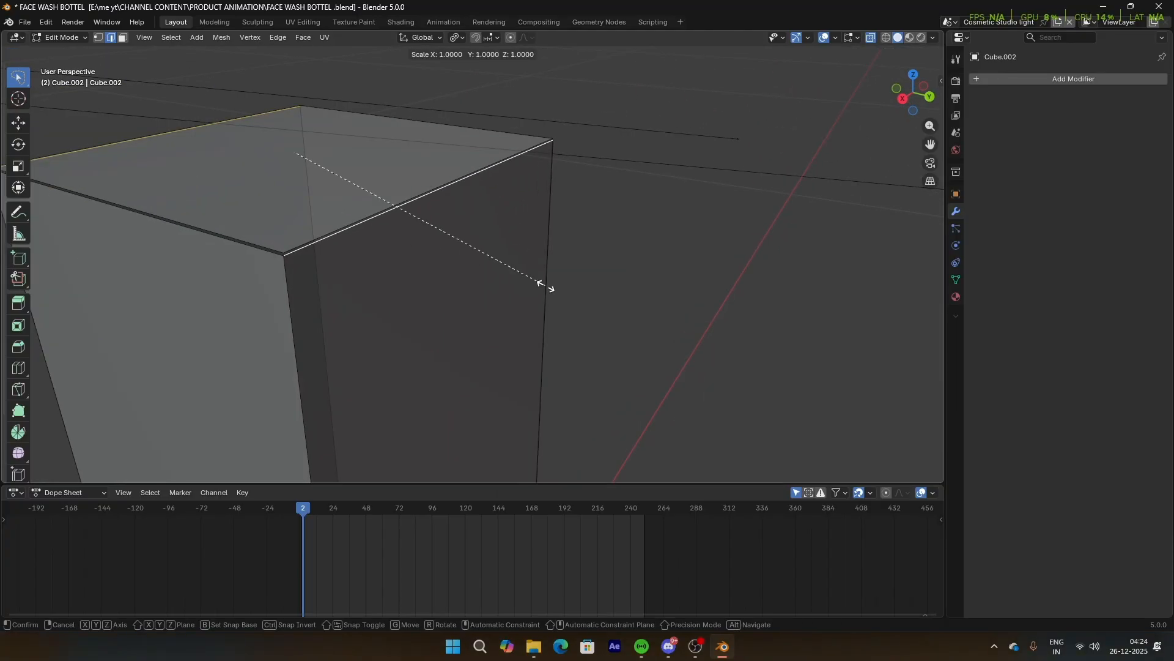
pyautogui.press('y')
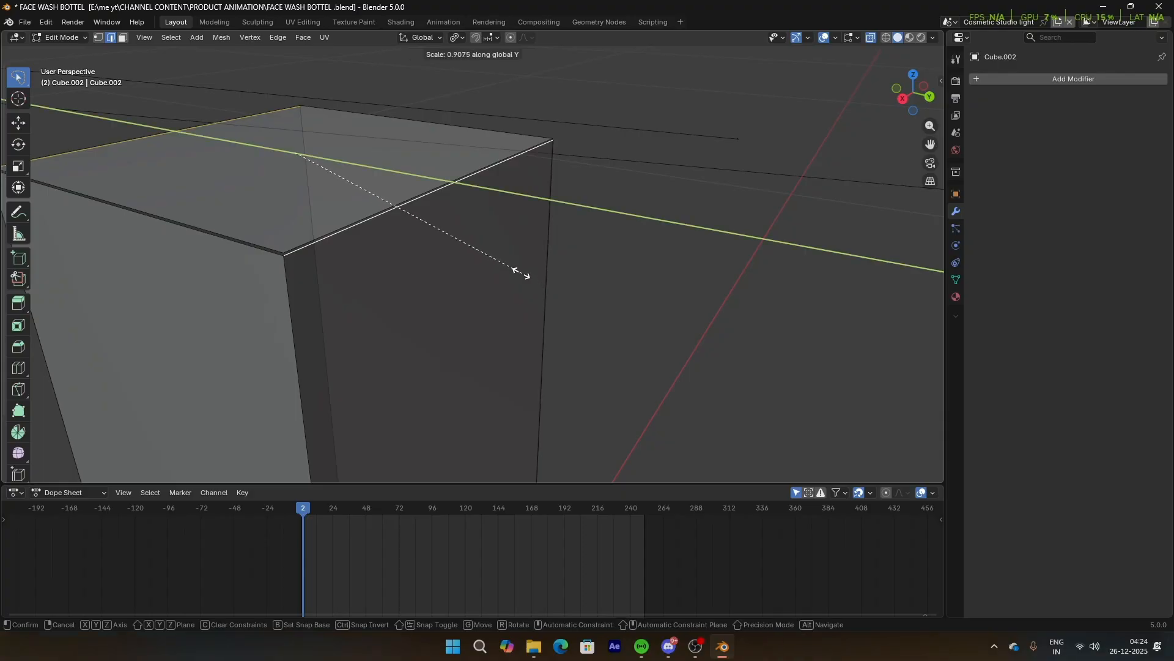
pyautogui.press('Escape')
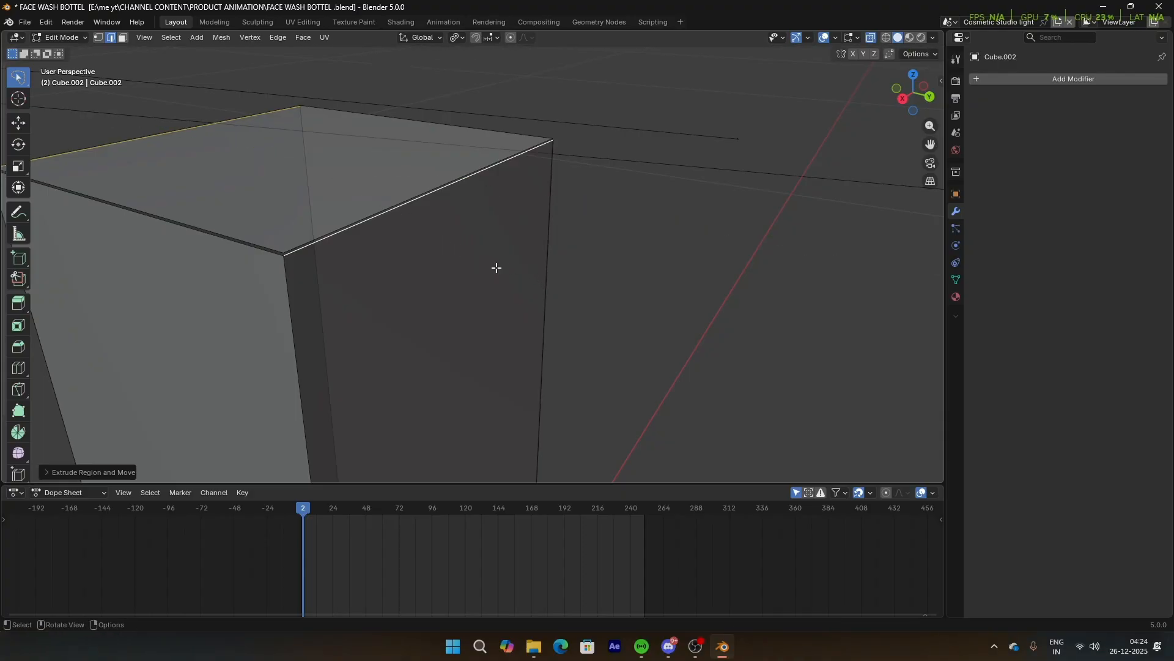
# Step: Extrude the two selected side edges inward along Y as flaps, leaving a narrow gap between them at the box's centre
pyautogui.click(458, 38)
pyautogui.click(475, 109)
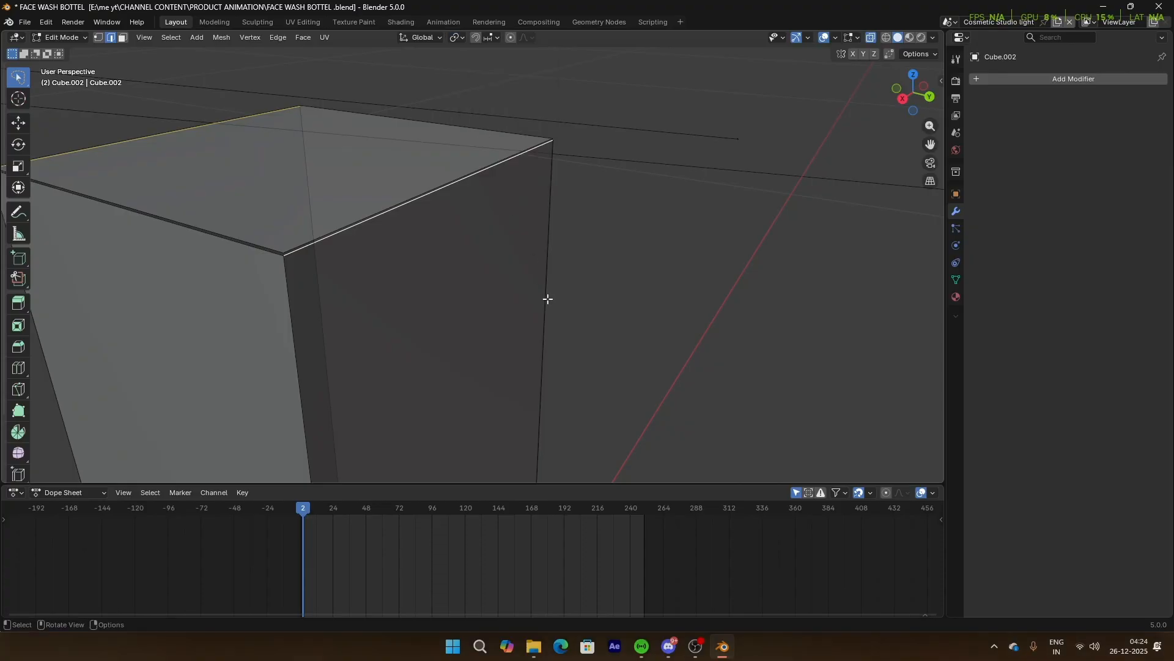
pyautogui.press('s')
pyautogui.press('y')
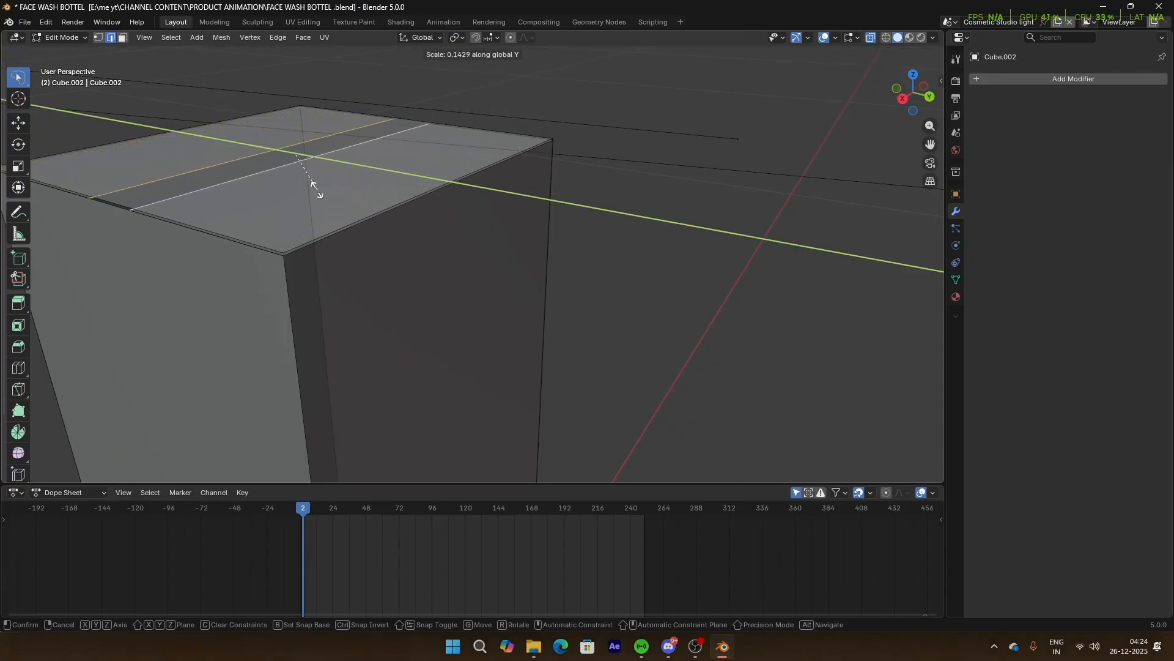
pyautogui.click(288, 165)
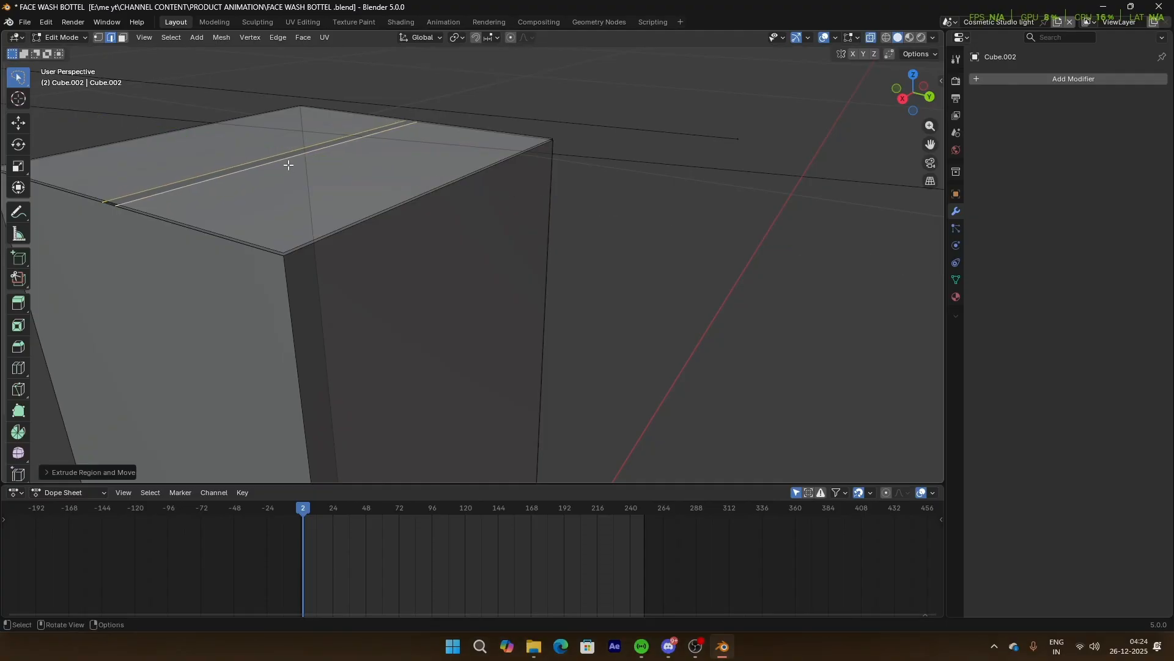
# Step: Taper the two side flaps by scaling their inner edges along X to about 0.913
pyautogui.click(911, 75)
pyautogui.keyDown('shift'); pyautogui.moveTo(773, 217); pyautogui.dragTo(603, 207, button='middle'); pyautogui.keyUp('shift')
pyautogui.scroll(3, 815, 216)
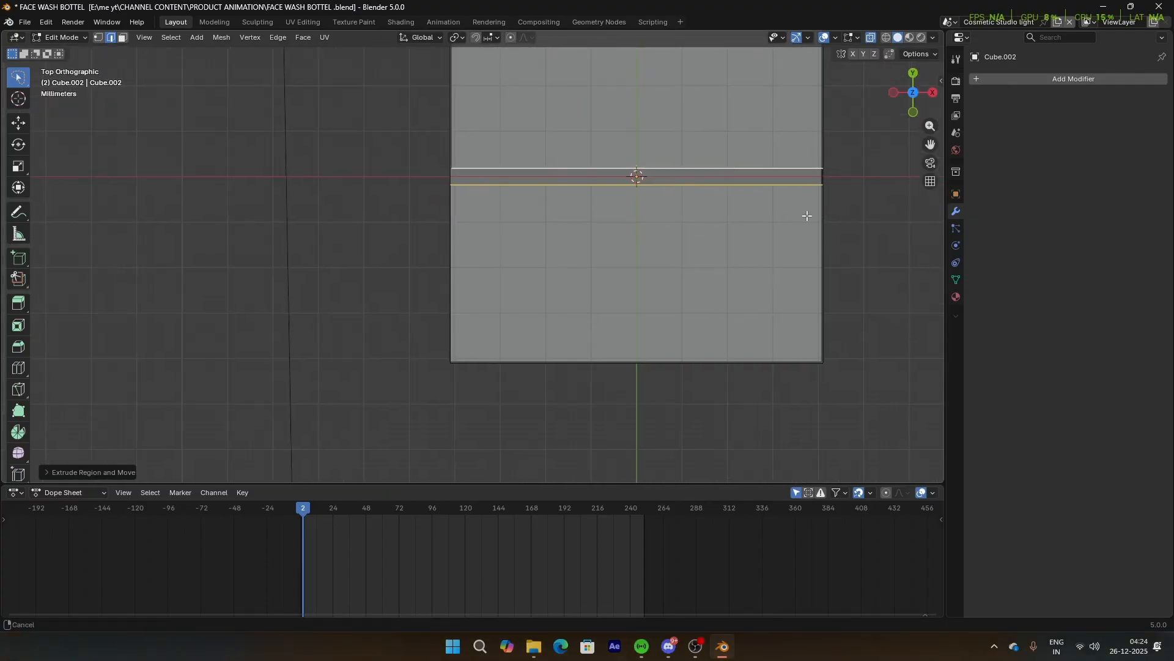
pyautogui.keyDown('shift'); pyautogui.moveTo(815, 215); pyautogui.dragTo(593, 246, button='middle'); pyautogui.keyUp('shift')
pyautogui.press('s')
pyautogui.press('x')
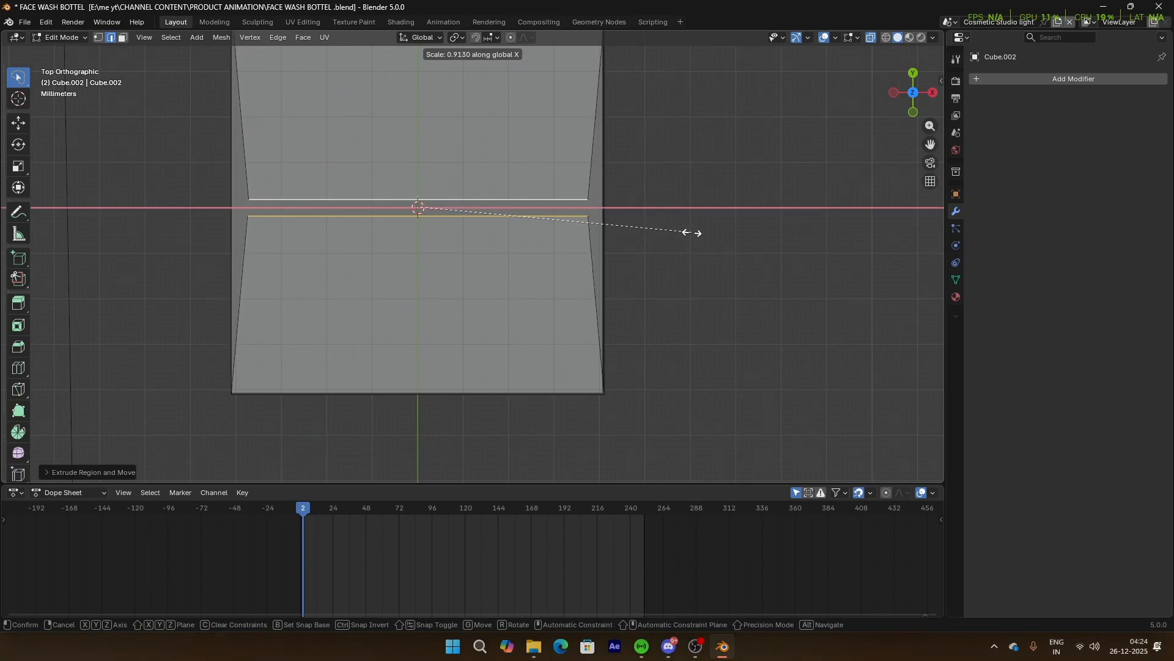
pyautogui.click(691, 232)
# Step: Lower the inner edges of the two side flaps about 0.15 cm along Z
pyautogui.moveTo(647, 259); pyautogui.dragTo(502, 212, button='middle')
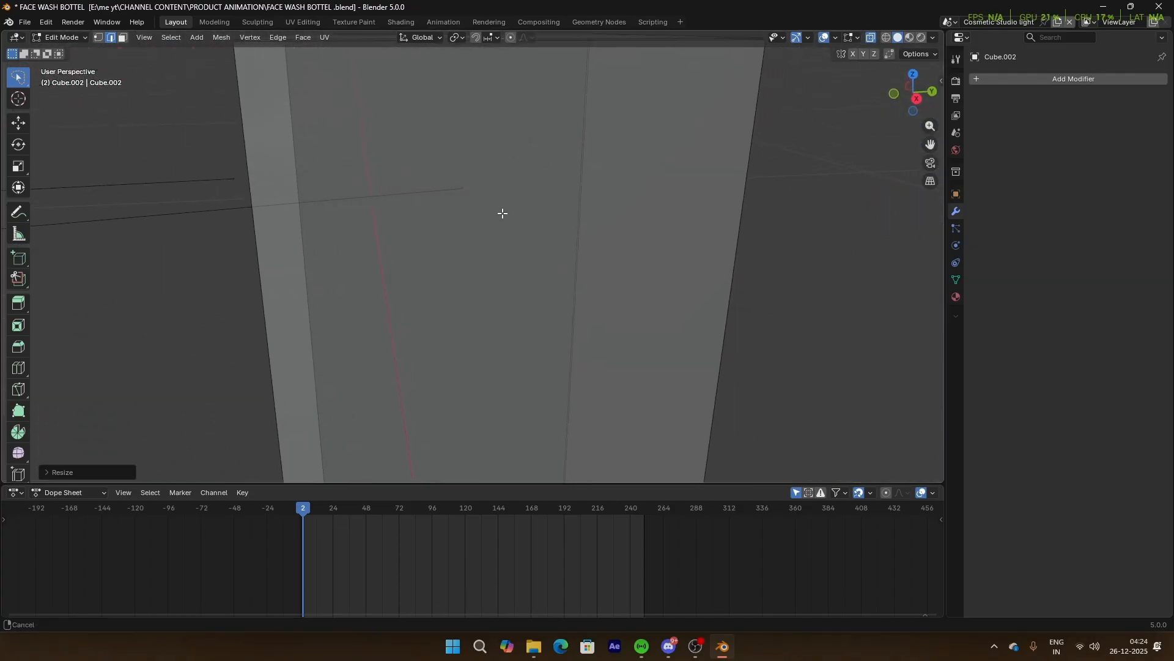
pyautogui.press('g')
pyautogui.press('z')
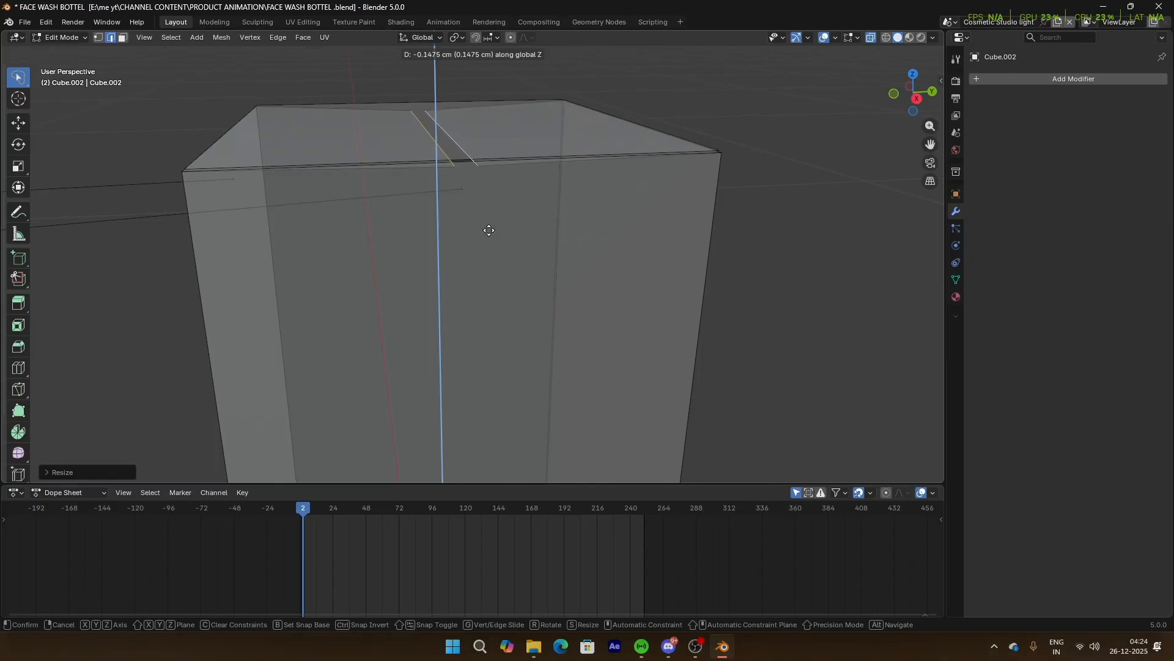
pyautogui.click(489, 230)
# Step: Extrude the top panel's edge on the +X side straight down along Z to form a tuck flap
pyautogui.moveTo(412, 210); pyautogui.dragTo(581, 194, button='middle')
pyautogui.click(568, 198)
pyautogui.press('g')
pyautogui.press('z')
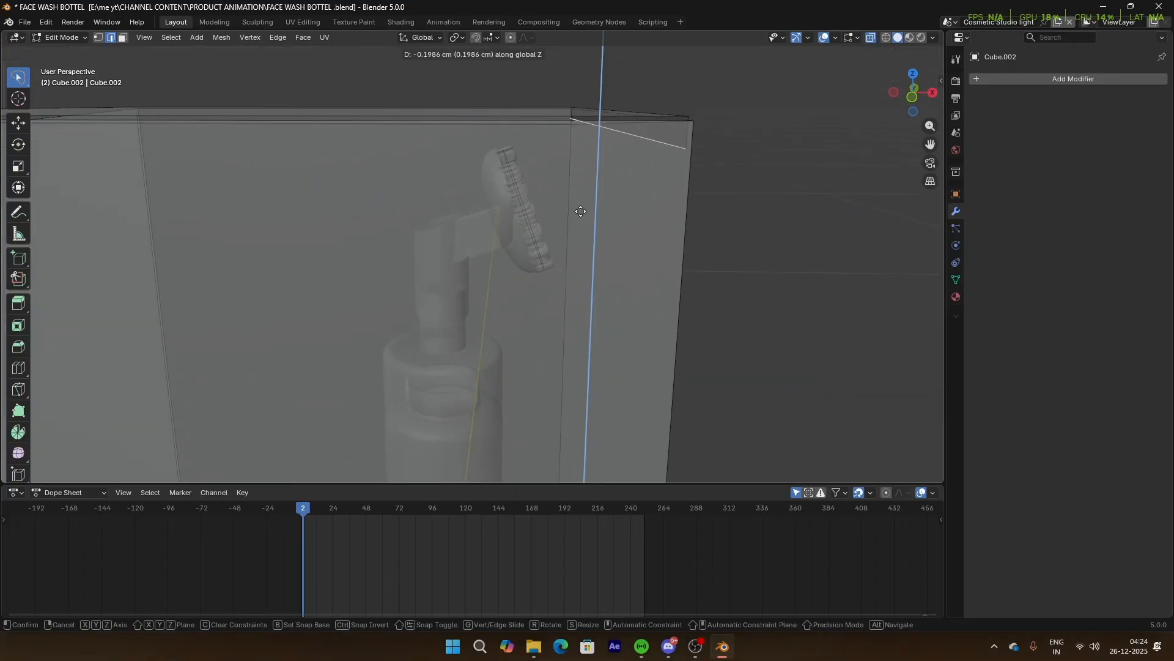
pyautogui.click(576, 289)
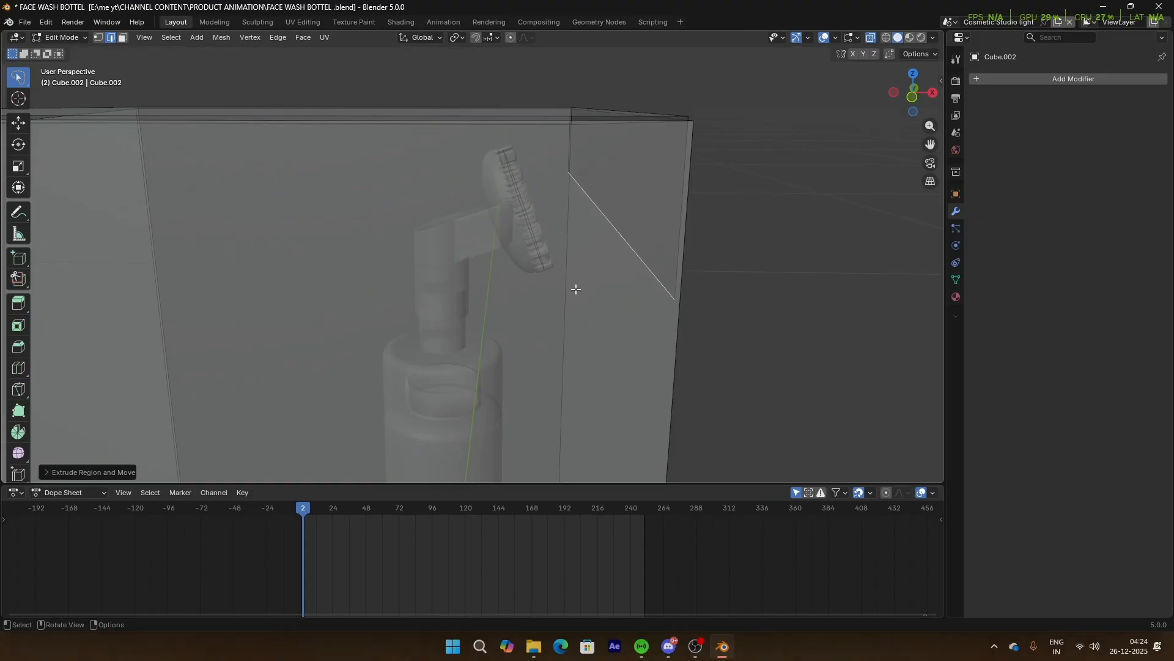
# Step: Taper the tuck flap by scaling its lower edge narrower along Y
pyautogui.press('s')
pyautogui.press('x')
pyautogui.press('y')
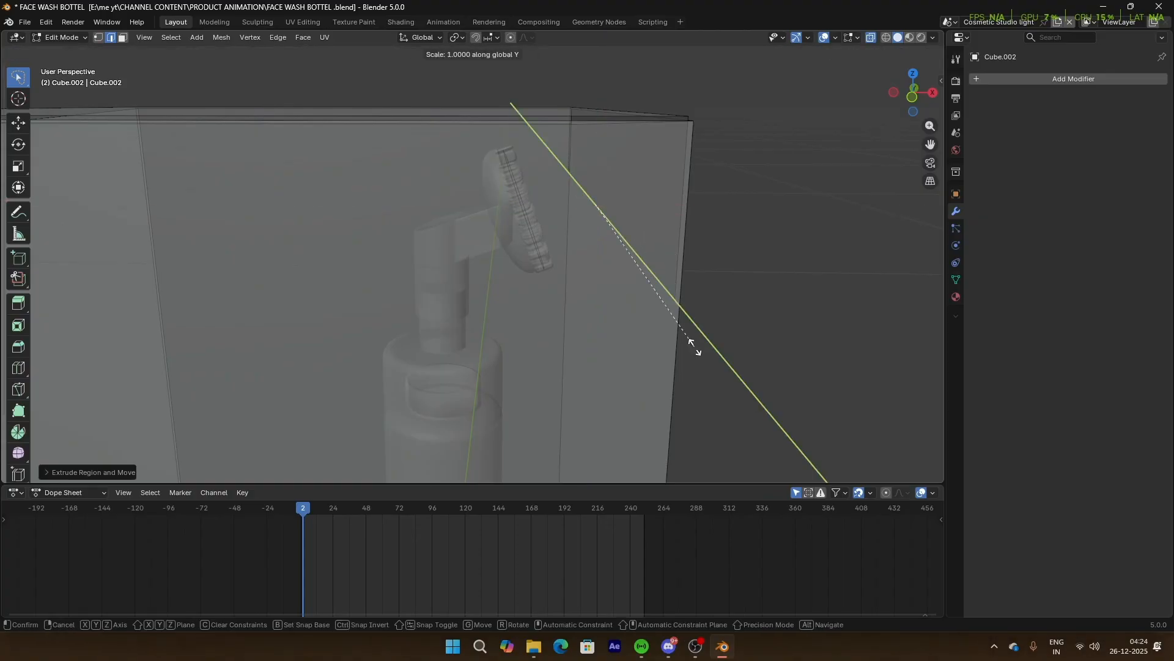
pyautogui.click(667, 304)
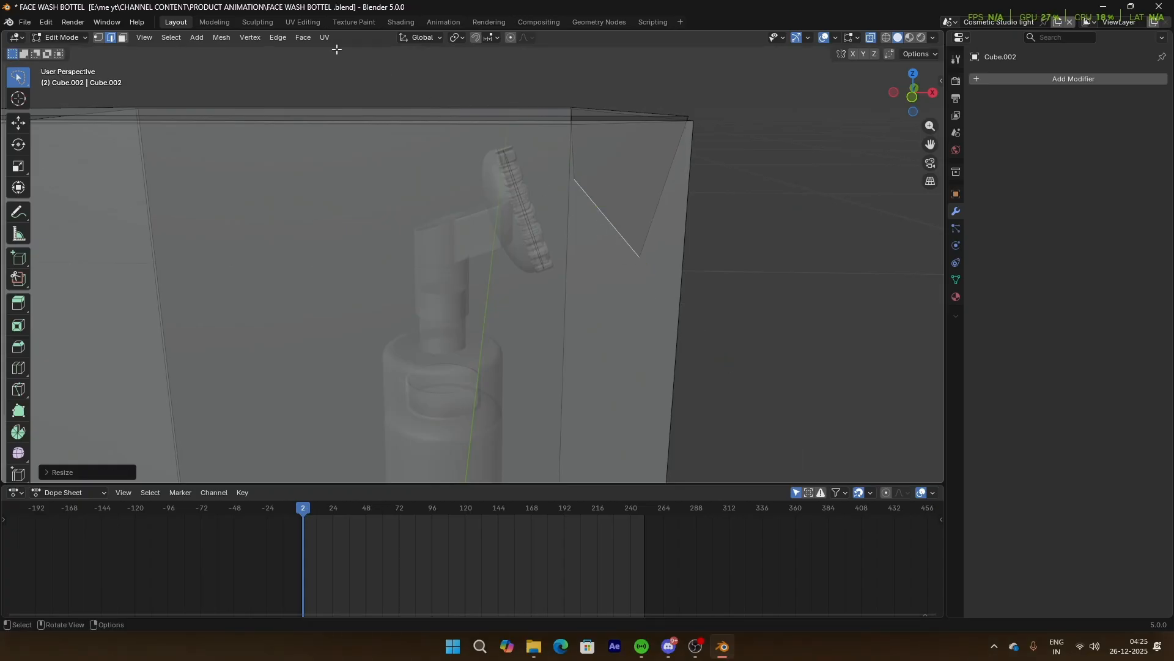
# Step: Try a one-segment vertex bevel on the tuck flap's two lower corners, and undo it
pyautogui.click(99, 38)
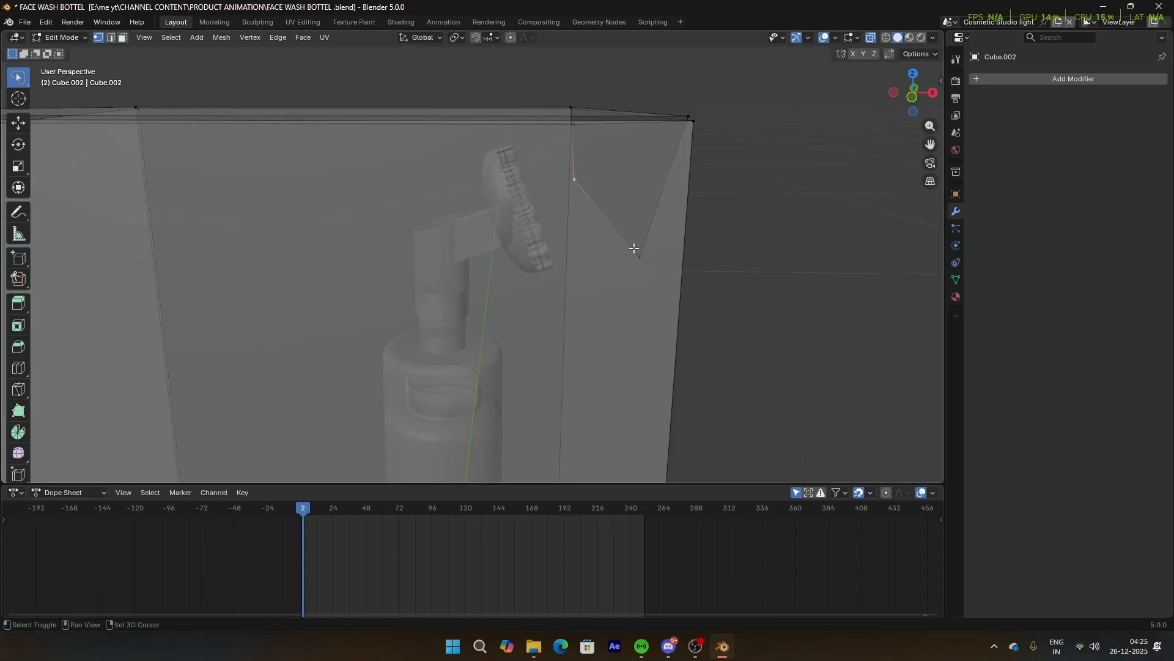
pyautogui.hotkey('ctrl', 'b')
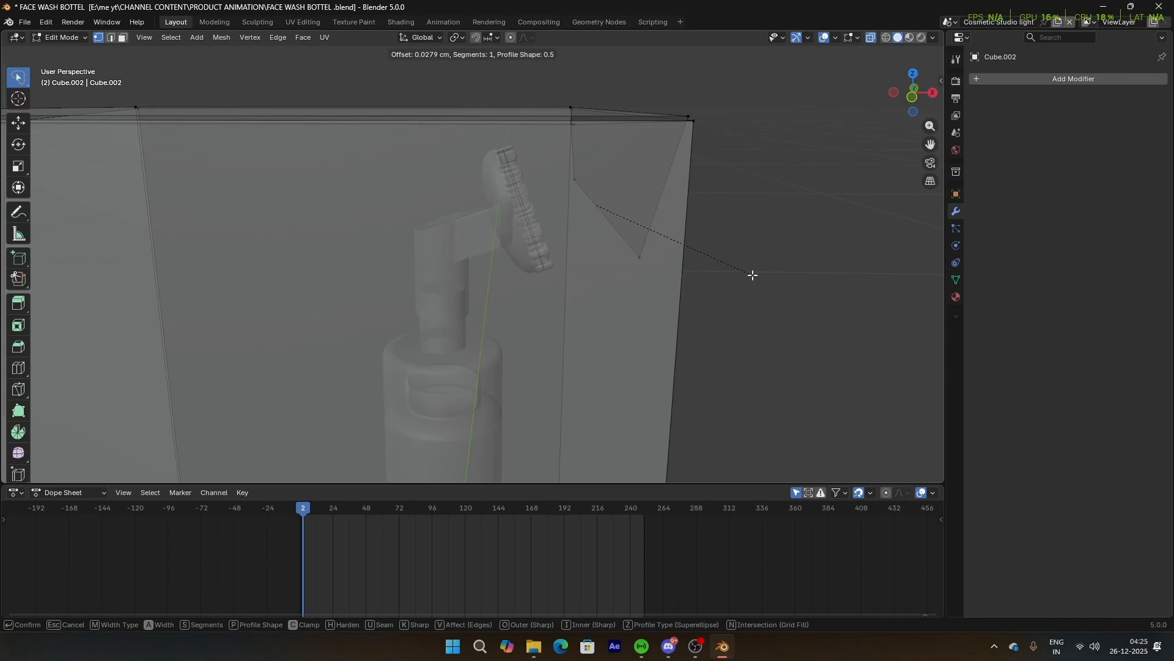
pyautogui.press('v')
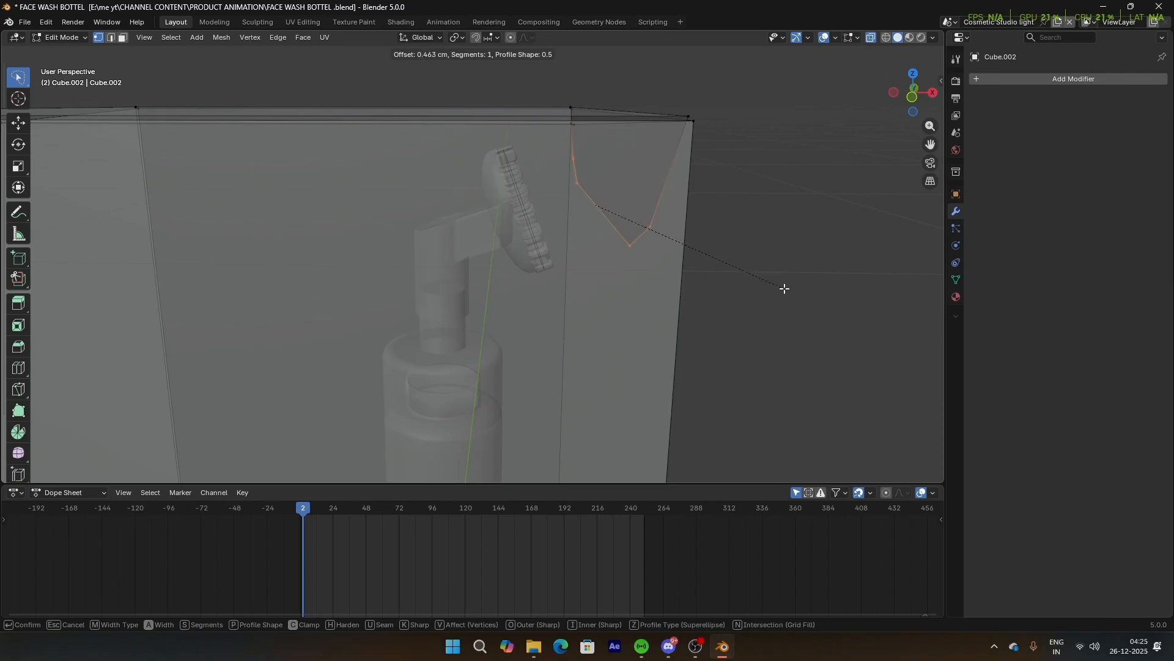
pyautogui.click(825, 302)
pyautogui.moveTo(823, 301); pyautogui.dragTo(574, 281, button='middle')
pyautogui.scroll(-2, 587, 284)
pyautogui.hotkey('ctrl', 'z')
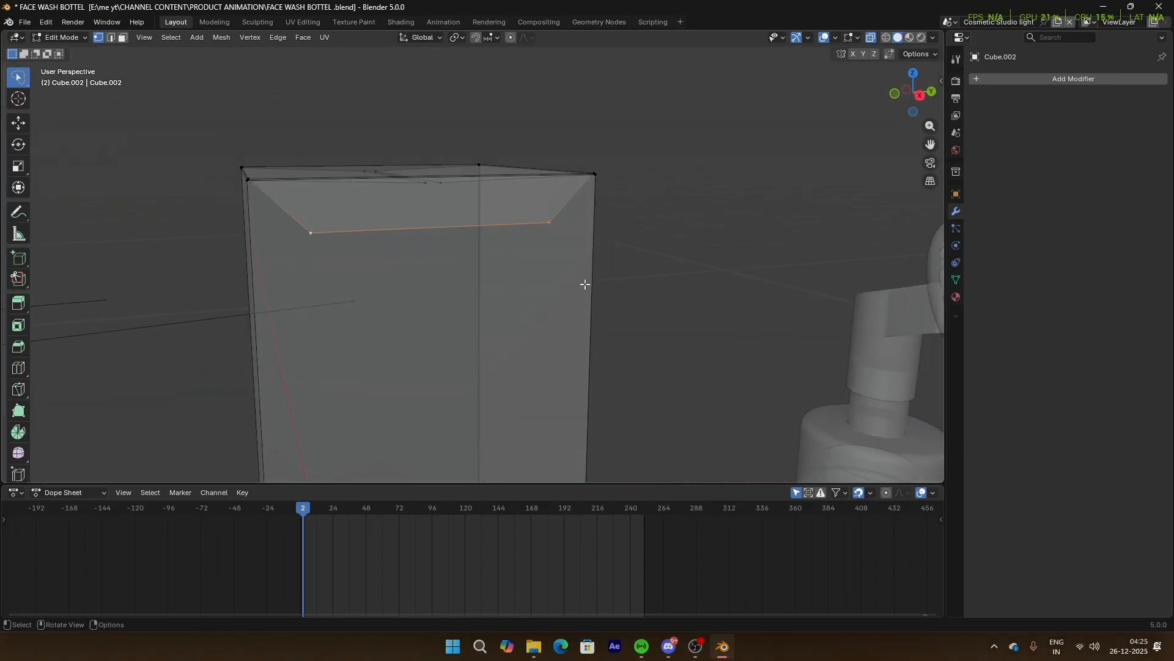
# Step: Widen the tuck flap's lower edge slightly along Y
pyautogui.press('s')
pyautogui.press('x')
pyautogui.press('y')
pyautogui.click(608, 291)
# Step: Round the tuck flap's lower corners with a six-segment vertex bevel of about 0.61 cm
pyautogui.hotkey('ctrl', 'b')
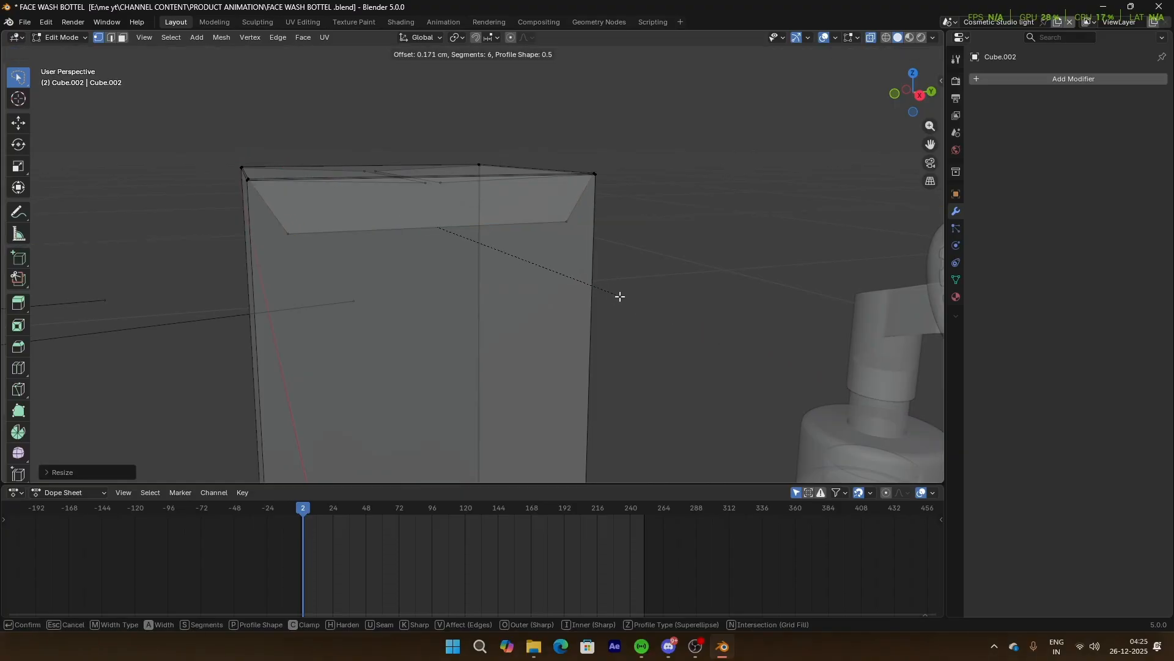
pyautogui.press('v')
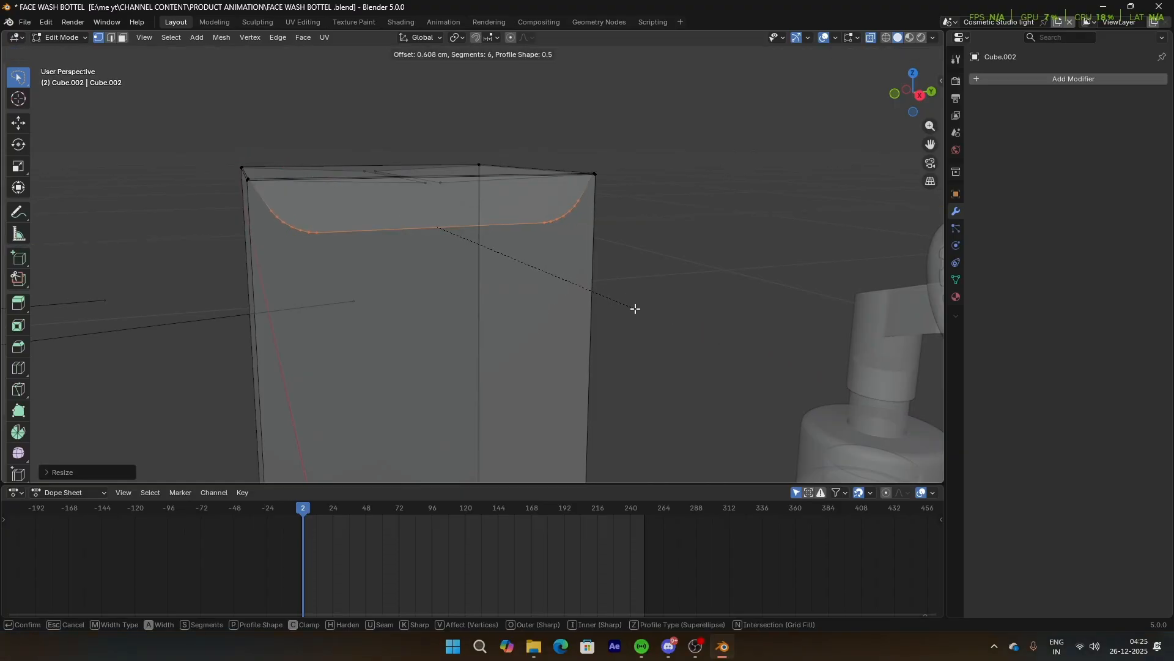
pyautogui.click(639, 313)
# Step: Lower the tuck flap's rounded edge slightly along Z to lengthen the flap
pyautogui.press('Tab')
pyautogui.moveTo(541, 283); pyautogui.dragTo(478, 273, button='middle')
pyautogui.press('Tab')
pyautogui.press('g')
pyautogui.press('z')
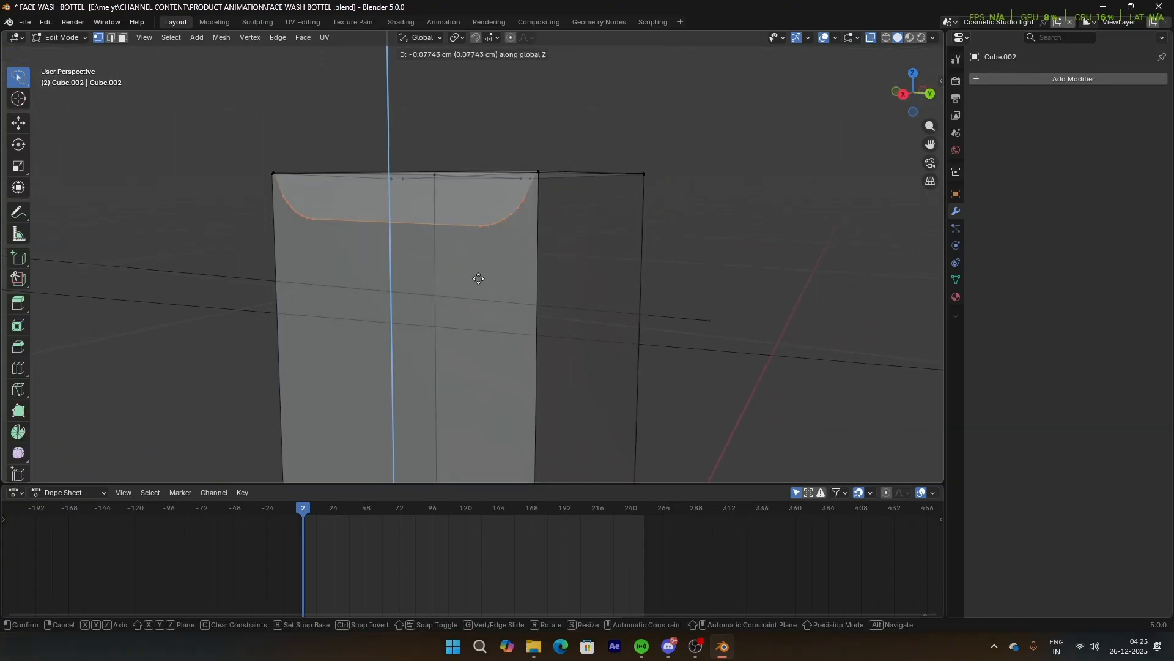
pyautogui.click(478, 288)
# Step: Expand the selection from the rounded edge to the whole tuck flap and top panel, and try to shift it along X
pyautogui.press('Tab')
pyautogui.moveTo(492, 290); pyautogui.dragTo(406, 226, button='middle')
pyautogui.scroll(2, 406, 226)
pyautogui.press('Tab')
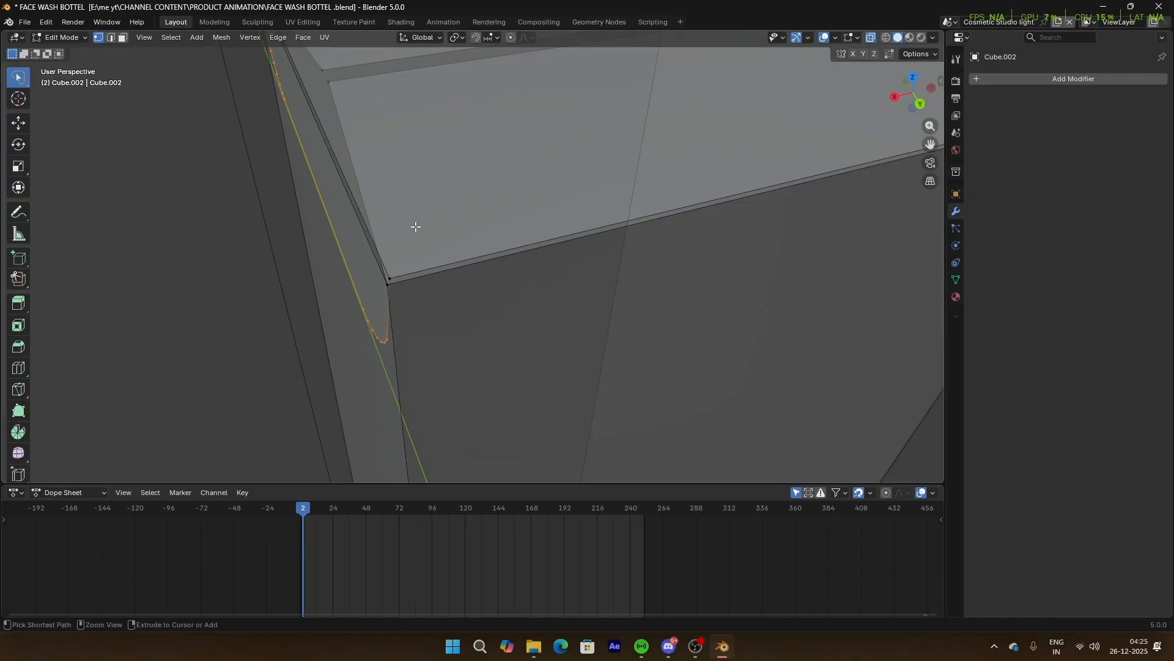
pyautogui.press('ctrl+KP_Add')
pyautogui.press('g')
pyautogui.press('x')
pyautogui.press('y')
pyautogui.press('x')
pyautogui.click(416, 228)
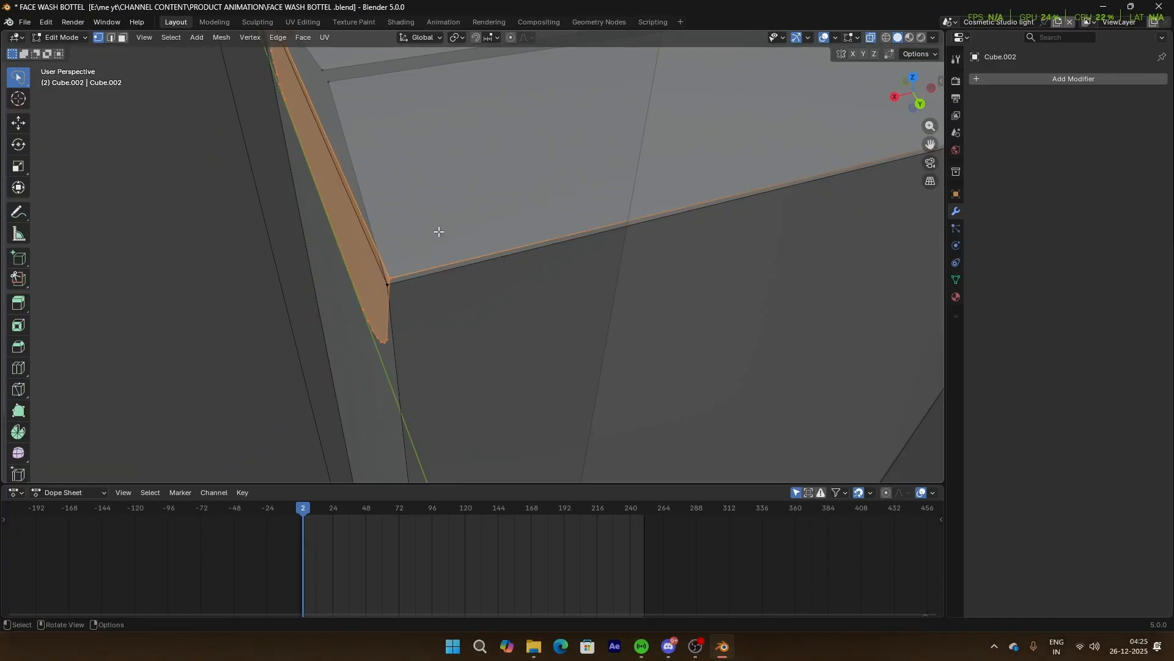
# Step: Nudge the top panel with its tuck flap about 0.02 cm along Y
pyautogui.moveTo(438, 230); pyautogui.dragTo(480, 200, button='middle')
pyautogui.press('g')
pyautogui.press('x')
pyautogui.press('y')
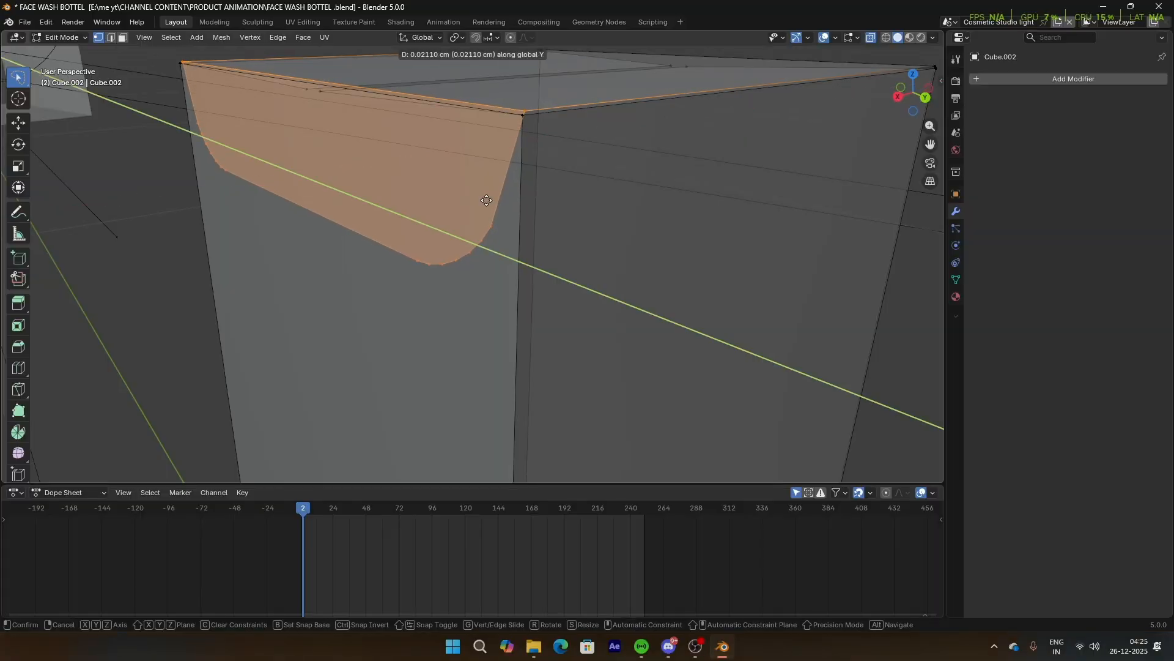
pyautogui.click(486, 200)
# Step: Select the upper and lower vertices of the vertical edge beside the open gap at the box's corner
pyautogui.press('Tab')
pyautogui.scroll(-5, 490, 200)
pyautogui.moveTo(512, 212); pyautogui.dragTo(656, 265, button='middle')
pyautogui.scroll(-6, 655, 268)
pyautogui.keyDown('shift'); pyautogui.moveTo(566, 324); pyautogui.dragTo(540, 232, button='middle'); pyautogui.keyUp('shift')
pyautogui.scroll(4, 514, 293)
pyautogui.moveTo(498, 328); pyautogui.dragTo(385, 241, button='middle')
pyautogui.press('Tab')
pyautogui.click(306, 193)
pyautogui.scroll(3, 325, 231)
pyautogui.scroll(3, 380, 240)
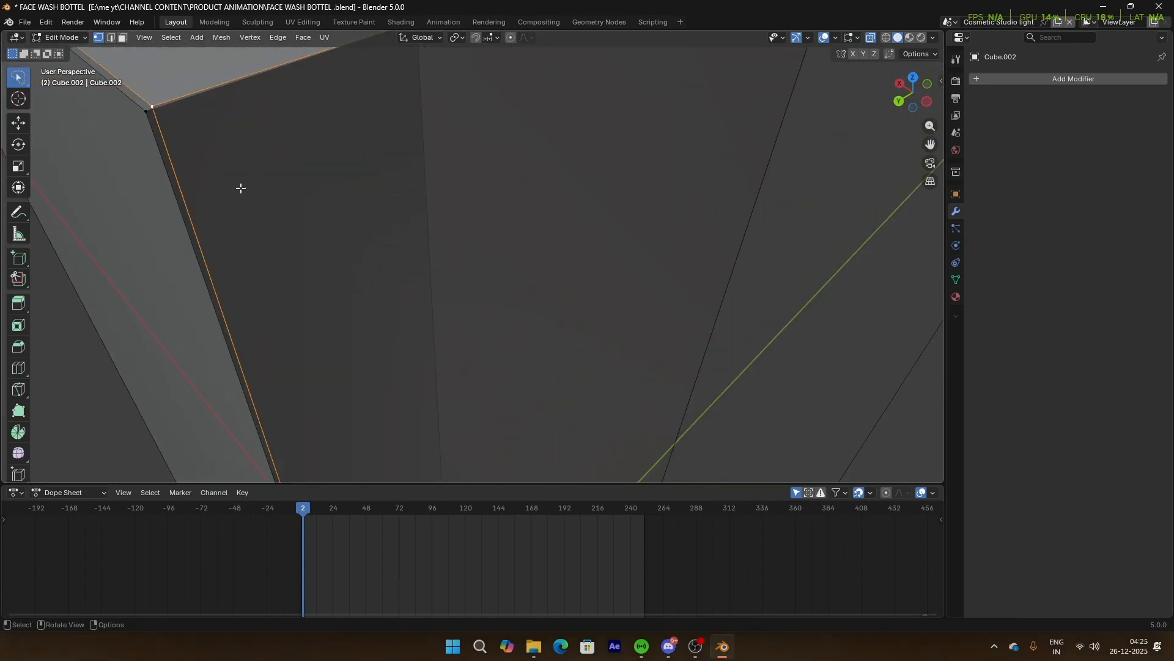
pyautogui.moveTo(205, 146); pyautogui.dragTo(221, 157, button='middle')
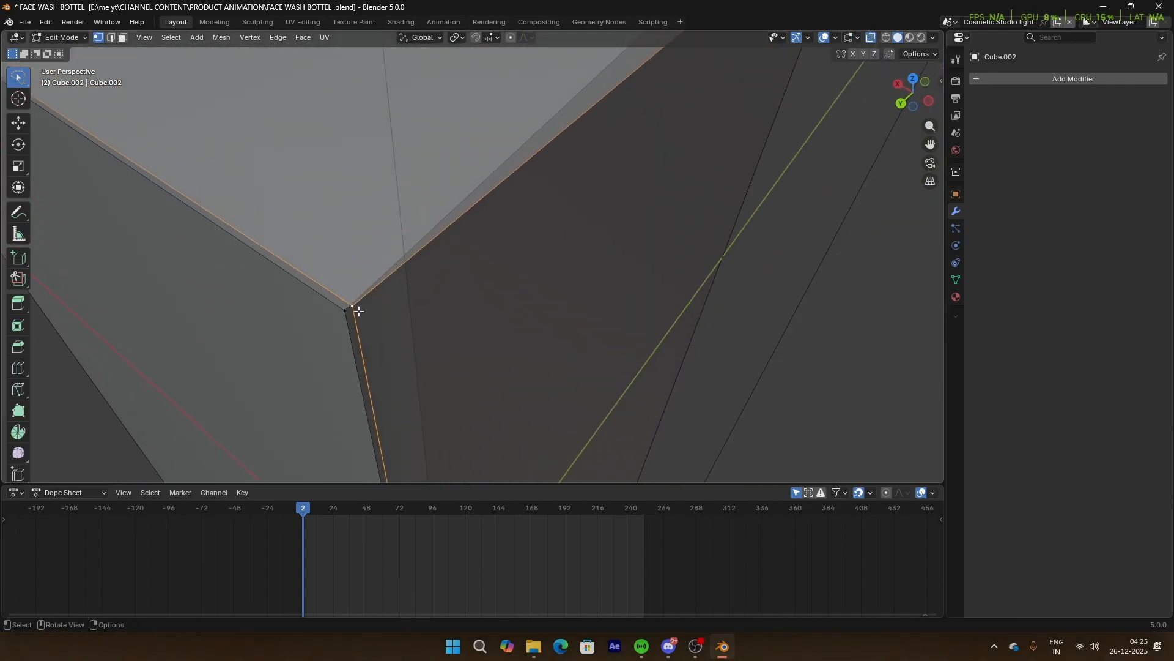
pyautogui.scroll(-5, 359, 311)
pyautogui.moveTo(412, 332); pyautogui.dragTo(385, 240, button='middle')
pyautogui.keyDown('shift'); pyautogui.click(365, 229); pyautogui.keyUp('shift')
pyautogui.scroll(-15, 386, 244)
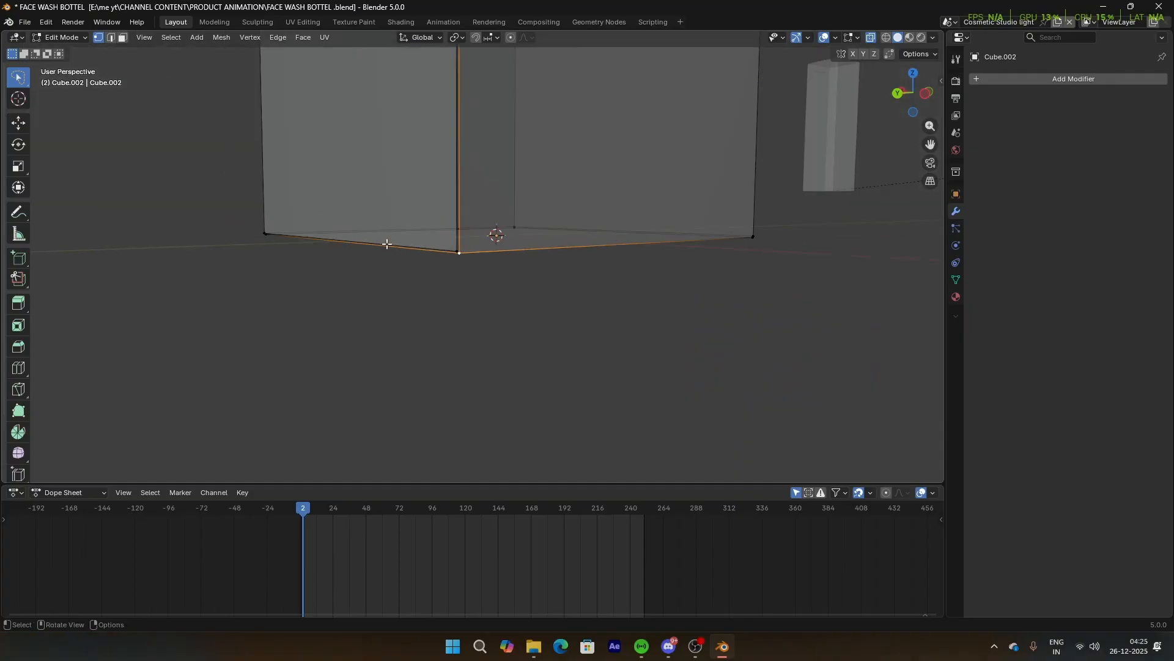
# Step: Extrude the selected vertical edge about 0.64 cm along X to form a narrow glue flap inside the box
pyautogui.moveTo(443, 153); pyautogui.dragTo(445, 152, button='middle')
pyautogui.moveTo(446, 172); pyautogui.dragTo(467, 210, button='middle')
pyautogui.scroll(3, 464, 205)
pyautogui.keyDown('shift'); pyautogui.moveTo(446, 134); pyautogui.dragTo(459, 278, button='middle'); pyautogui.keyUp('shift')
pyautogui.scroll(4, 458, 219)
pyautogui.scroll(-4, 457, 219)
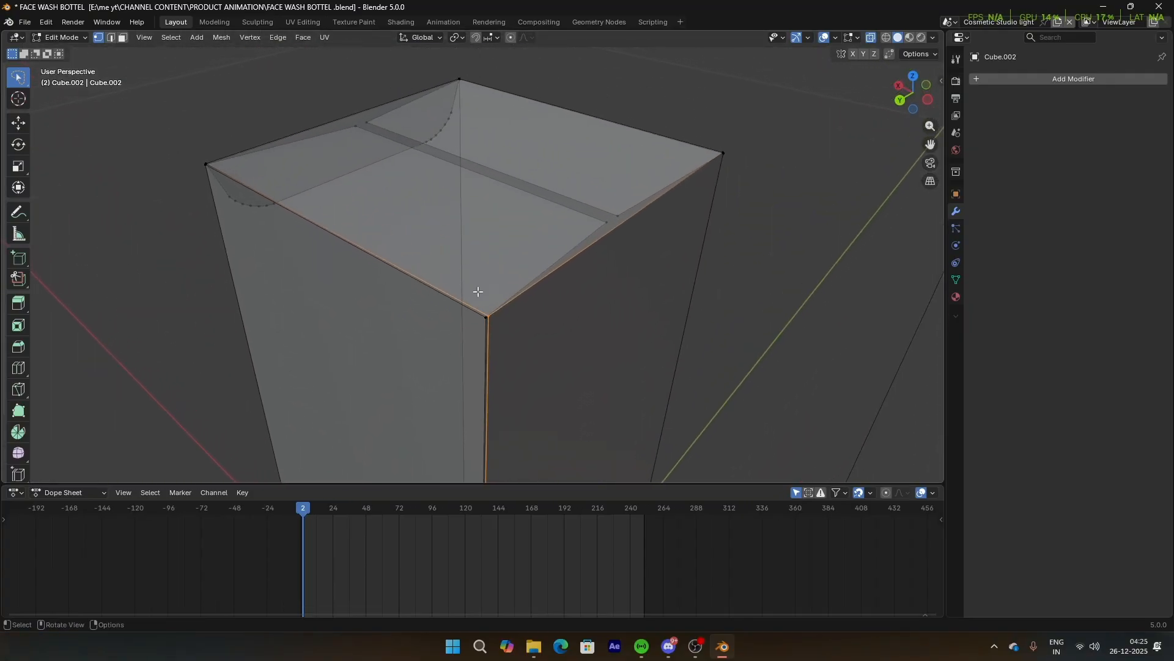
pyautogui.press('g')
pyautogui.press('x')
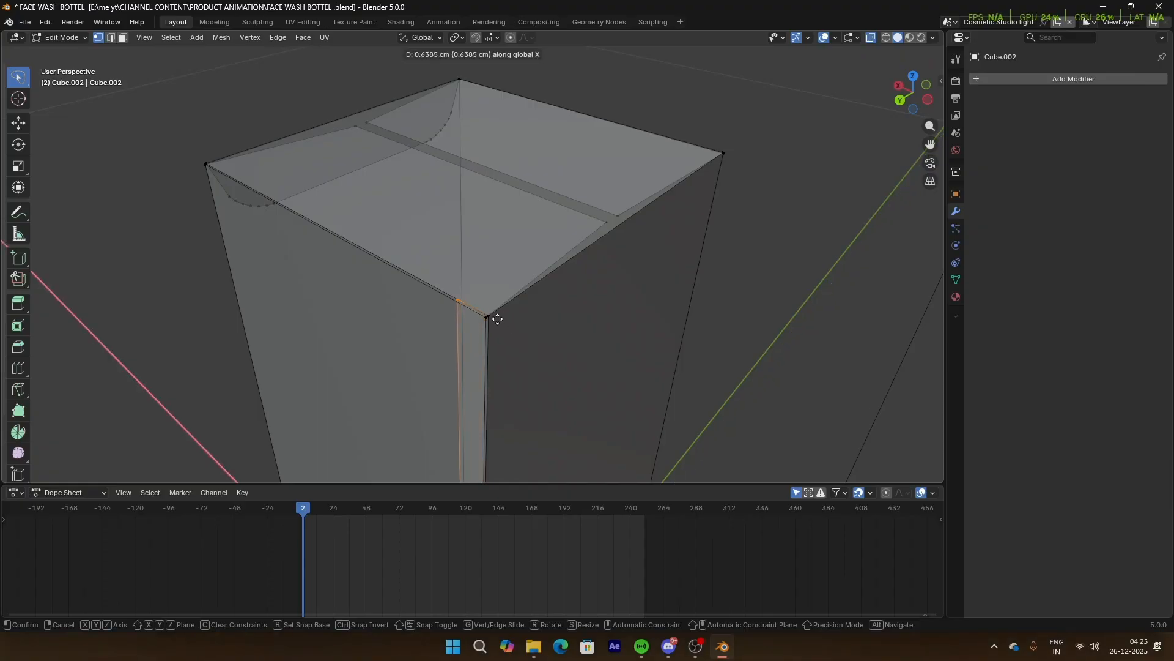
pyautogui.click(495, 318)
# Step: Taper the glue flap's ends by scaling its free edge slightly shorter along Z
pyautogui.moveTo(496, 317)
pyautogui.keyDown('shift'); pyautogui.mouseDown(button='middle')
pyautogui.moveTo(484, 152)
pyautogui.moveTo(461, 310)
pyautogui.moveTo(504, 333)
pyautogui.mouseUp(button='middle'); pyautogui.keyUp('shift')
pyautogui.scroll(-3, 496, 223)
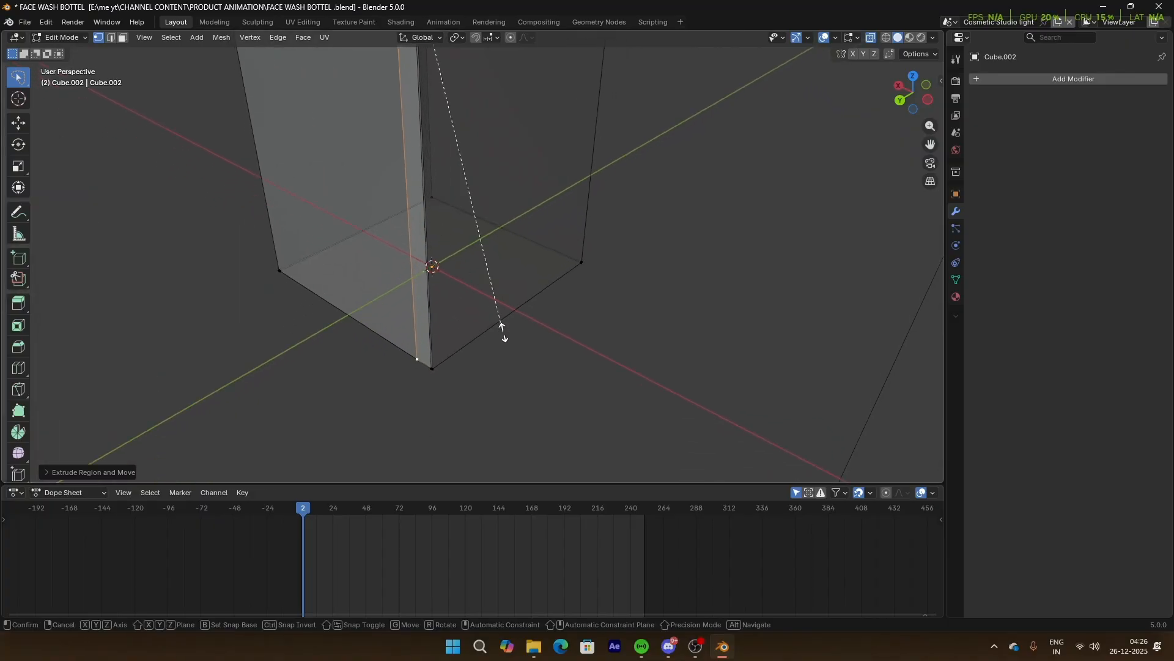
pyautogui.press('z')
pyautogui.click(489, 320)
# Step: Select the two opposite side edges along the box's bottom opening, next to the thin gap
pyautogui.scroll(-3, 442, 208)
pyautogui.keyDown('shift'); pyautogui.moveTo(440, 204); pyautogui.dragTo(454, 357, button='middle'); pyautogui.keyUp('shift')
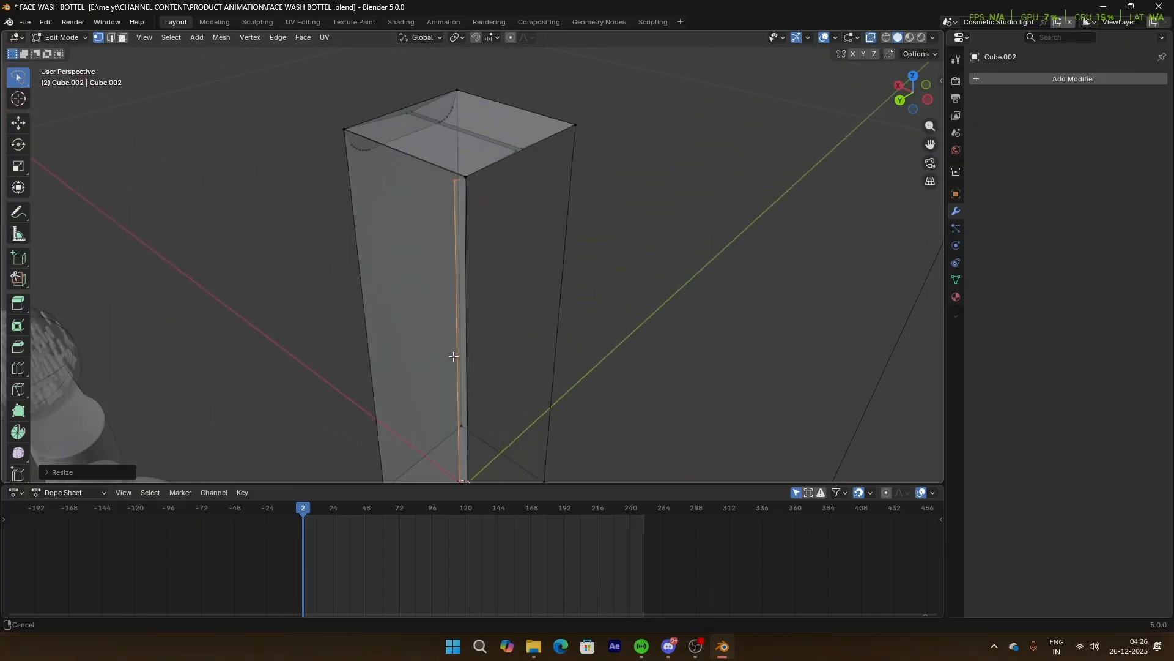
pyautogui.scroll(4, 464, 189)
pyautogui.keyDown('shift'); pyautogui.moveTo(464, 186); pyautogui.dragTo(458, 233, button='middle'); pyautogui.keyUp('shift')
pyautogui.scroll(-3, 445, 296)
pyautogui.press('Tab')
pyautogui.moveTo(486, 182); pyautogui.dragTo(466, 210, button='middle')
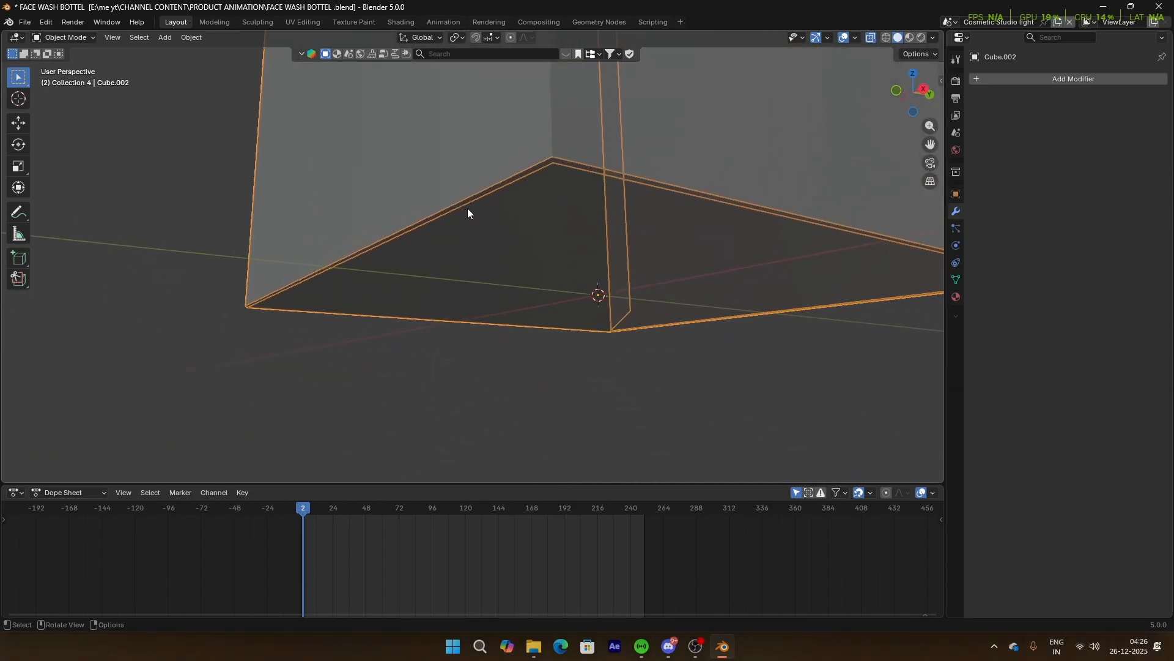
pyautogui.press('Tab')
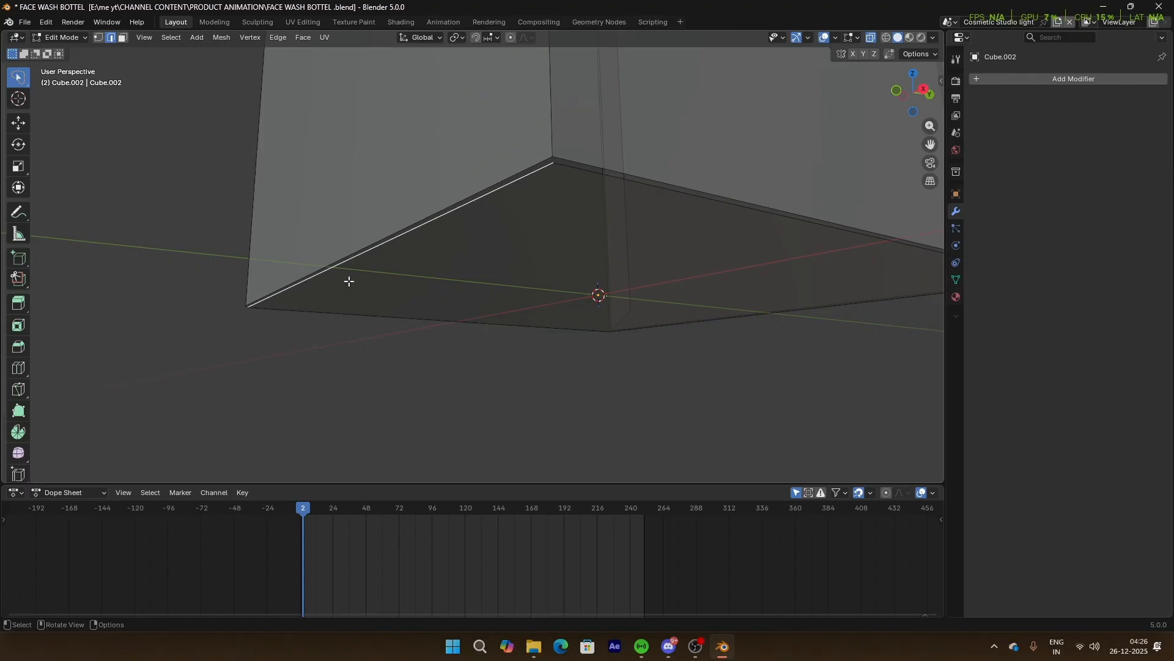
pyautogui.moveTo(766, 304); pyautogui.dragTo(390, 322, button='middle')
pyautogui.keyDown('shift'); pyautogui.moveTo(692, 326); pyautogui.dragTo(359, 225, button='middle'); pyautogui.keyUp('shift')
pyautogui.keyDown('shift'); pyautogui.click(487, 173); pyautogui.keyUp('shift')
pyautogui.keyDown('shift'); pyautogui.moveTo(612, 269); pyautogui.dragTo(249, 255, button='middle'); pyautogui.keyUp('shift')
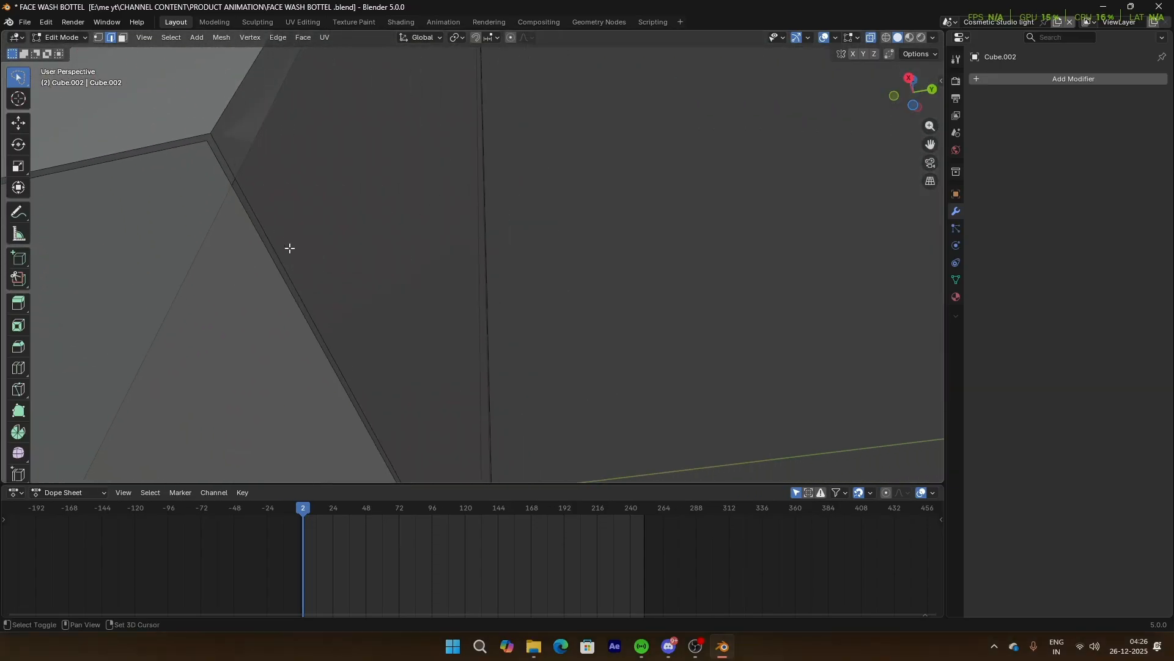
pyautogui.scroll(-5, 285, 257)
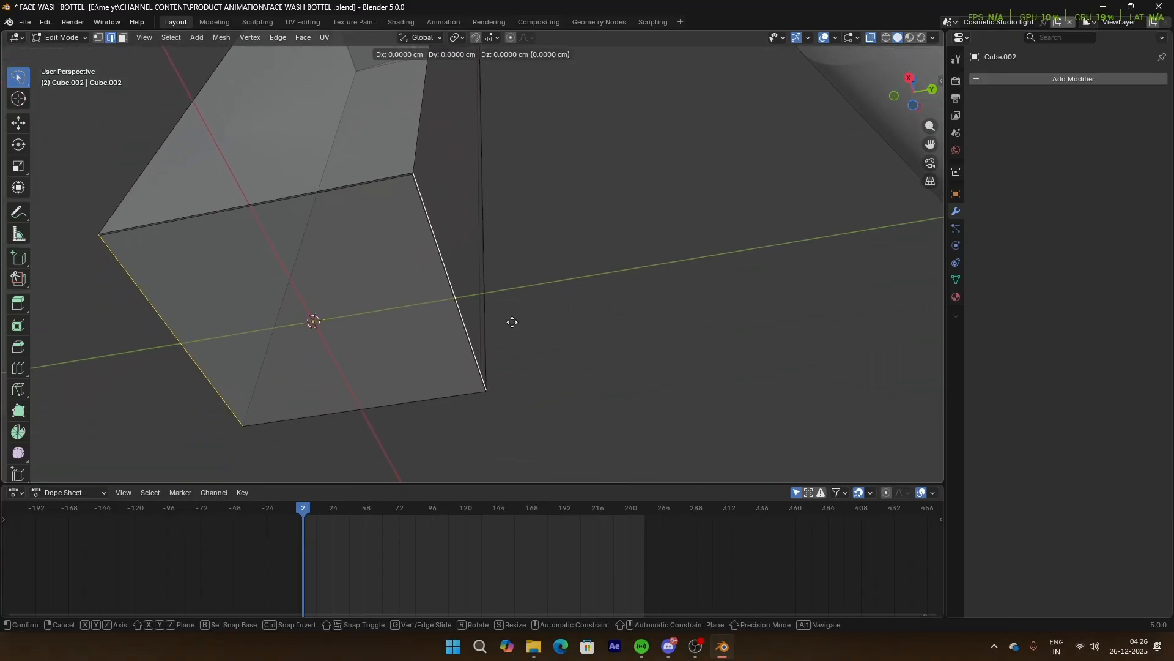
# Step: Extrude the two selected bottom edges inward and scale them along Y to about 0.07 so they nearly meet
pyautogui.press('y')
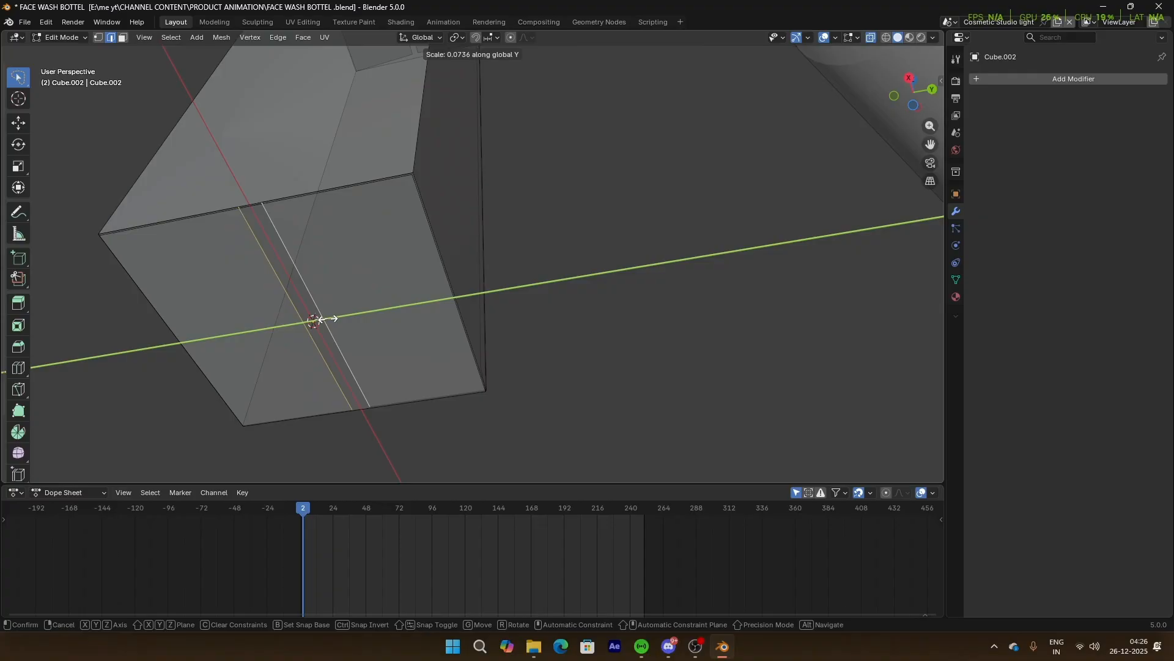
pyautogui.press('Escape')
pyautogui.press('s')
pyautogui.press('z')
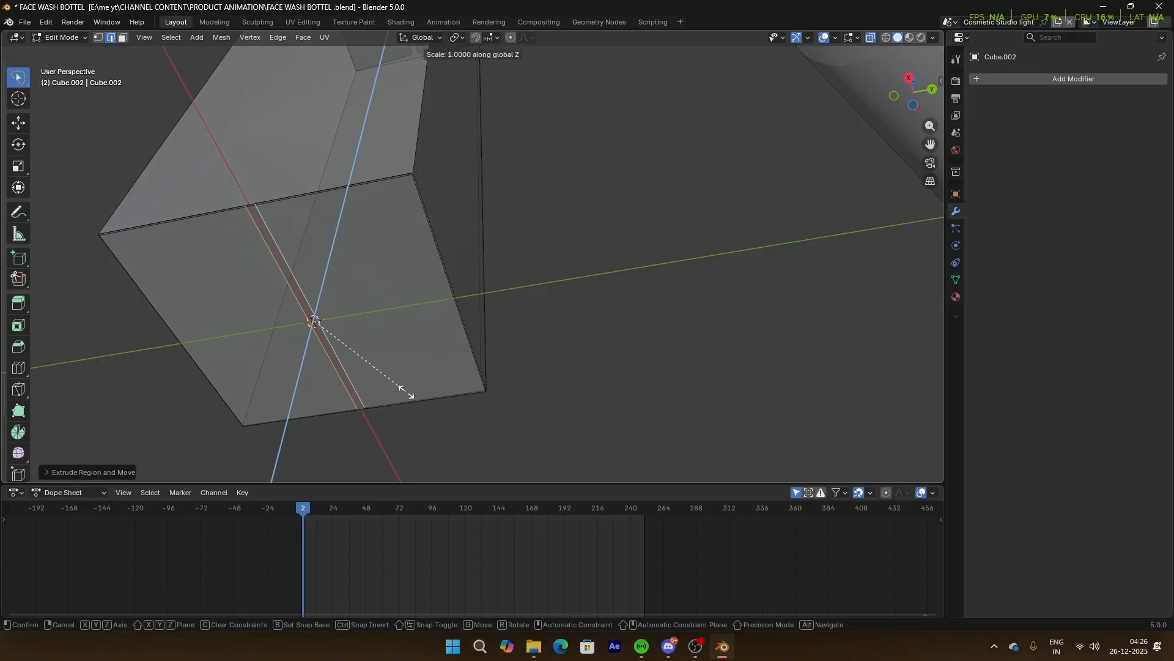
pyautogui.click(391, 386)
# Step: Extrude the bottom panel's free edge upward along Z into a tuck flap and narrow it to about 0.87 along Y
pyautogui.moveTo(330, 279); pyautogui.dragTo(563, 390, button='middle')
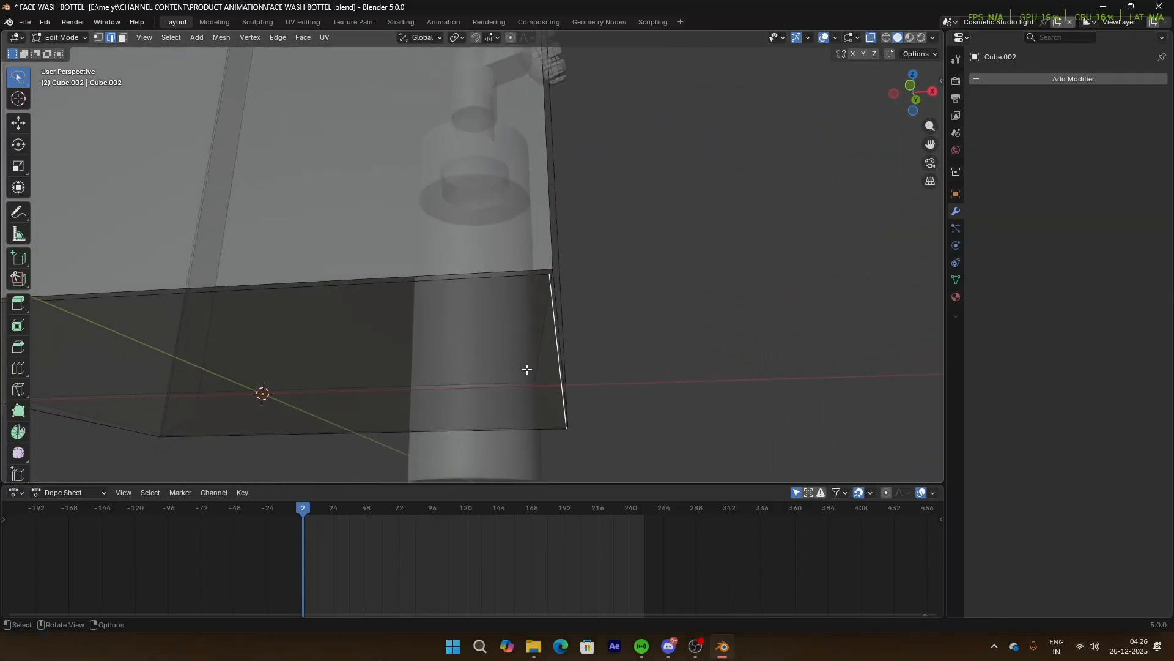
pyautogui.press('g')
pyautogui.press('z')
pyautogui.click(596, 297)
pyautogui.moveTo(600, 325); pyautogui.dragTo(578, 361, button='middle')
pyautogui.press('s')
pyautogui.press('x')
pyautogui.press('y')
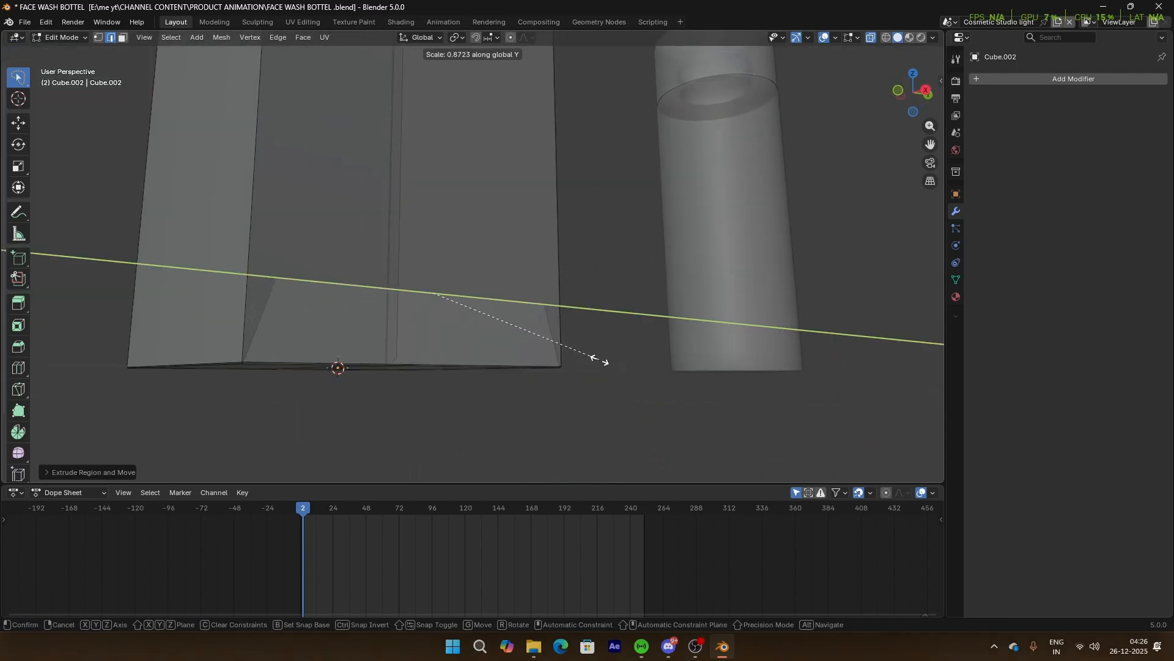
pyautogui.click(599, 359)
# Step: Round the bottom tuck flap's free corners with a 6-segment bevel
pyautogui.hotkey('ctrl', 'b')
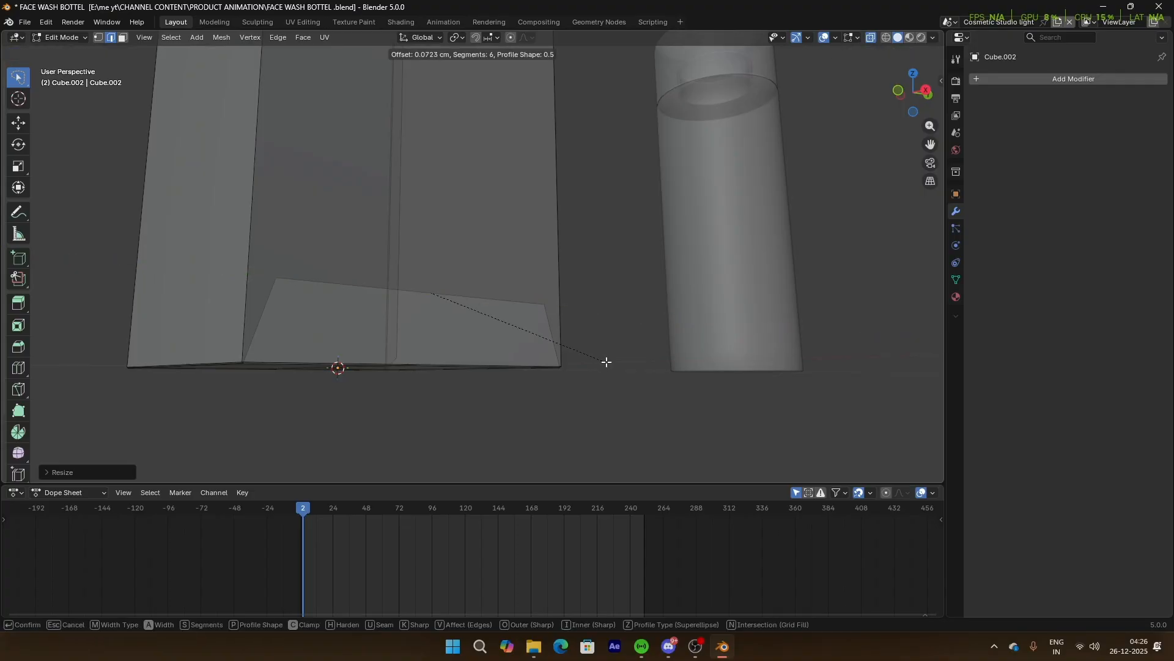
pyautogui.click(650, 393)
pyautogui.press('Tab')
pyautogui.scroll(-4, 647, 393)
pyautogui.moveTo(642, 391); pyautogui.dragTo(486, 372, button='middle')
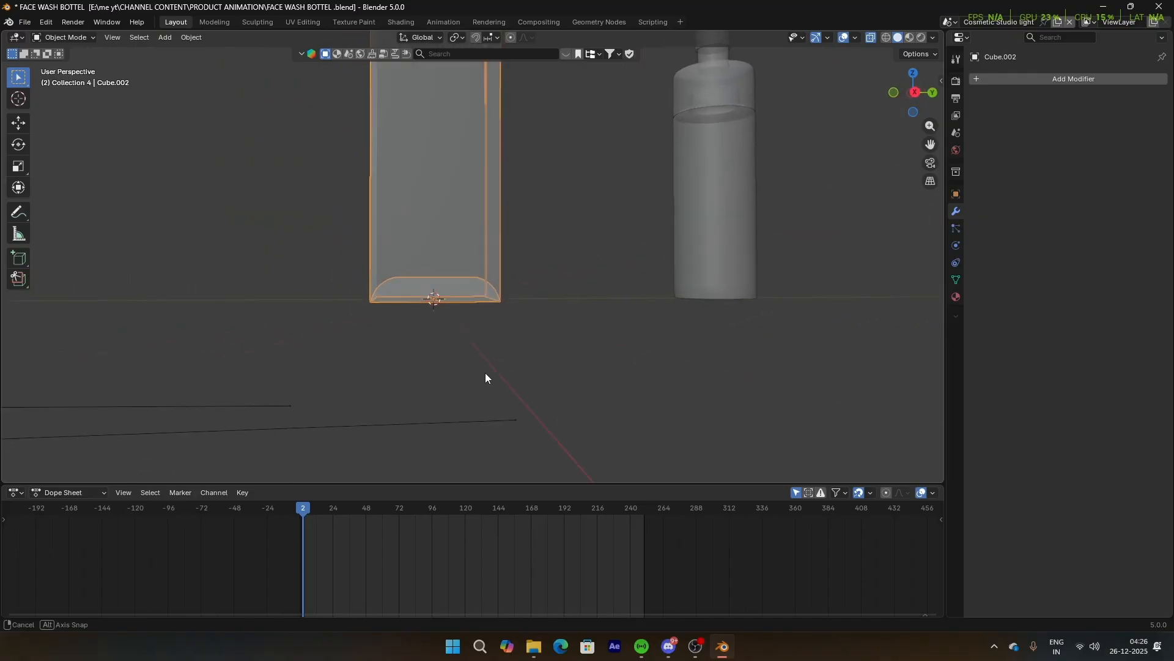
pyautogui.scroll(-7, 490, 375)
# Step: Turn off the viewport's X-ray display to view the box as solid
pyautogui.click(504, 303)
pyautogui.moveTo(491, 229); pyautogui.dragTo(384, 323, button='middle')
pyautogui.scroll(2, 403, 283)
pyautogui.scroll(6, 384, 323)
pyautogui.moveTo(290, 265); pyautogui.dragTo(358, 309, button='middle')
pyautogui.scroll(3, 301, 302)
pyautogui.click(871, 38)
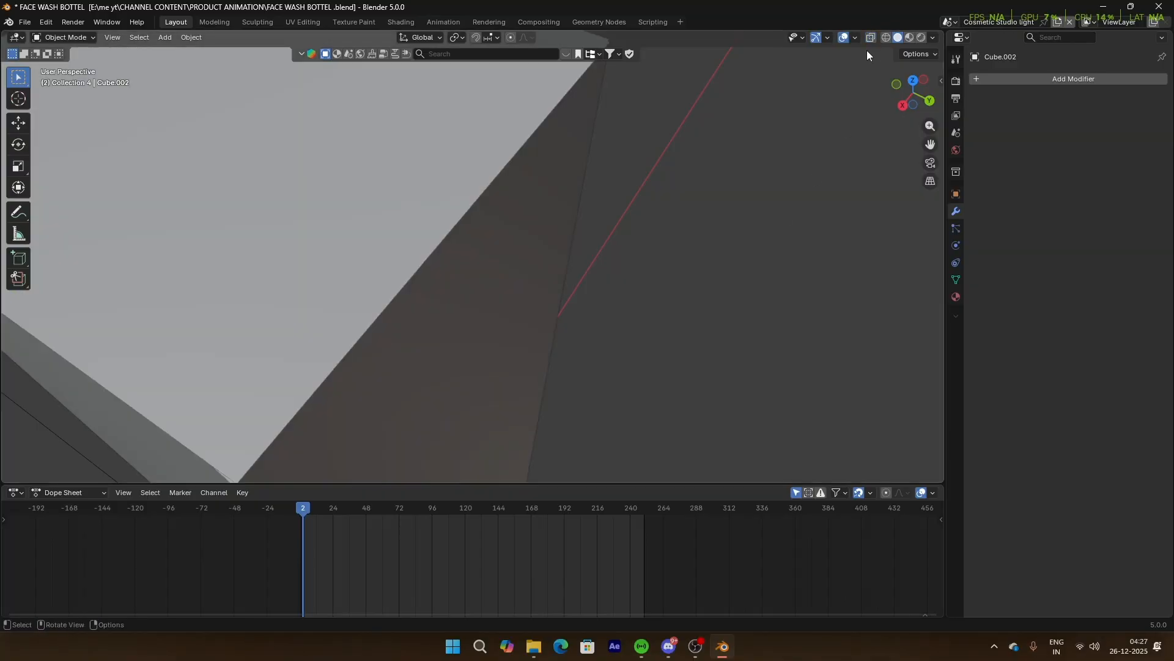
# Step: Examine the box's top panel, corners and edge gaps from several angles
pyautogui.scroll(-5, 630, 184)
pyautogui.moveTo(602, 193); pyautogui.dragTo(527, 277, button='middle')
pyautogui.scroll(-1, 543, 297)
pyautogui.press('Tab')
pyautogui.scroll(2, 543, 293)
pyautogui.press('Tab')
pyautogui.scroll(-3, 544, 293)
pyautogui.scroll(3, 442, 297)
pyautogui.scroll(2, 520, 282)
pyautogui.scroll(-2, 518, 280)
pyautogui.scroll(1, 513, 270)
pyautogui.scroll(-4, 511, 269)
pyautogui.moveTo(509, 269); pyautogui.dragTo(336, 269, button='middle')
pyautogui.scroll(-3, 336, 269)
pyautogui.keyDown('shift'); pyautogui.moveTo(337, 268); pyautogui.dragTo(364, 354, button='middle'); pyautogui.keyUp('shift')
pyautogui.scroll(2, 364, 288)
# Step: Add three loop cuts across the box's top panel
pyautogui.press('Tab')
pyautogui.moveTo(404, 288); pyautogui.dragTo(556, 330, button='middle')
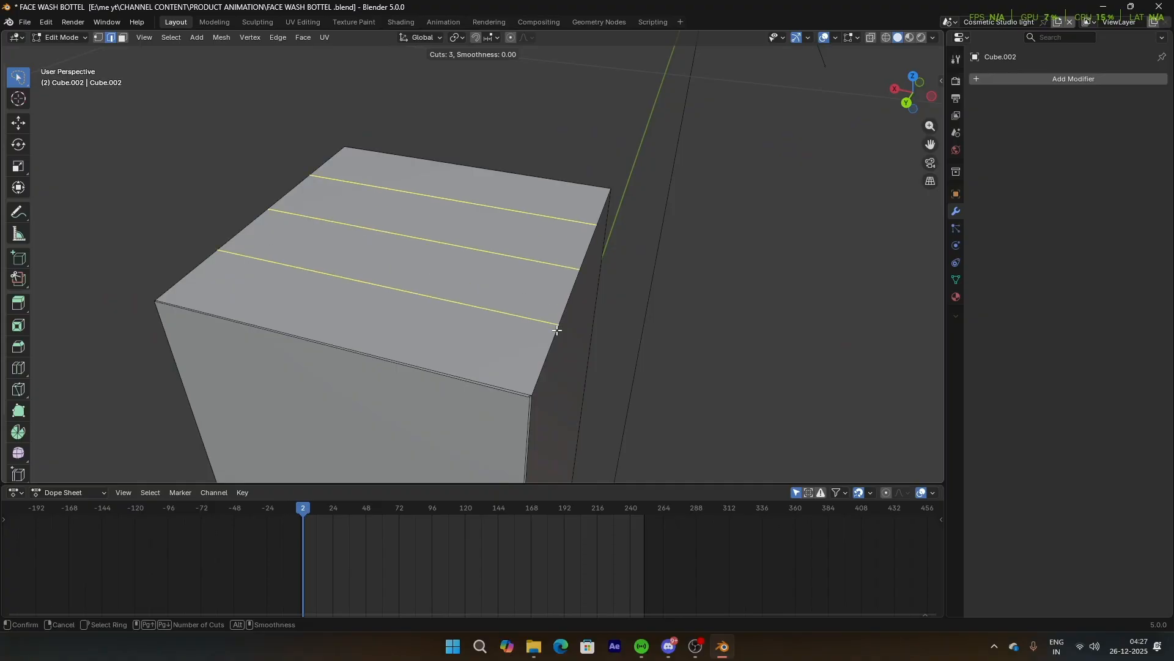
pyautogui.click(557, 331)
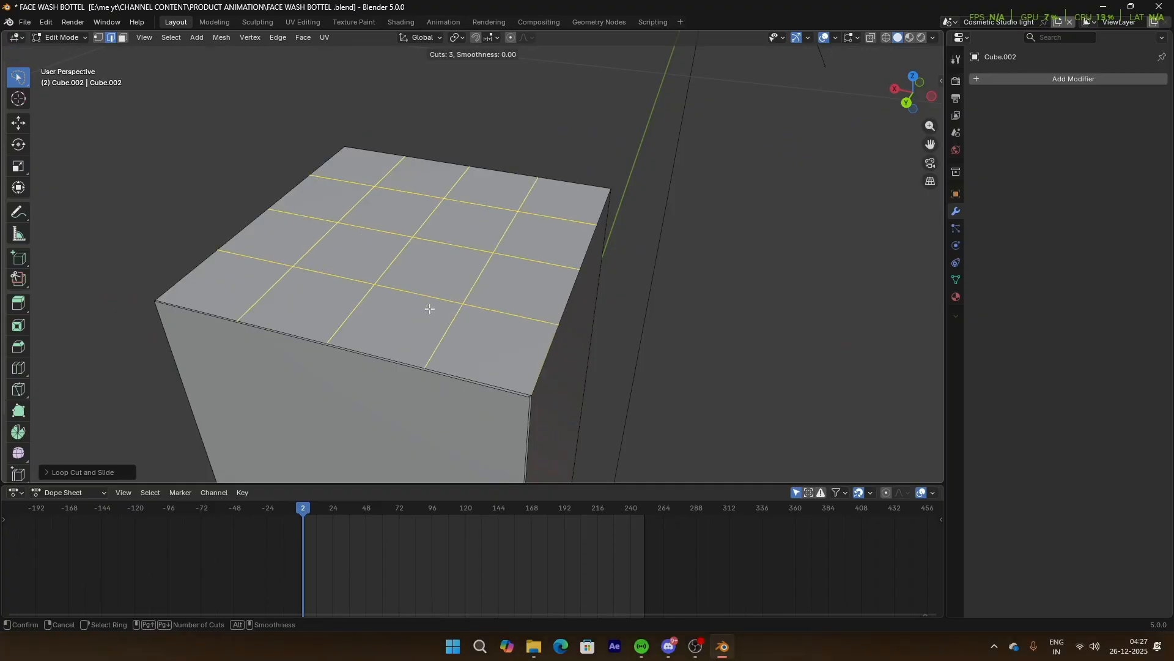
# Step: Try four crossing loop cuts slid off-centre on the top panel
pyautogui.click(430, 309)
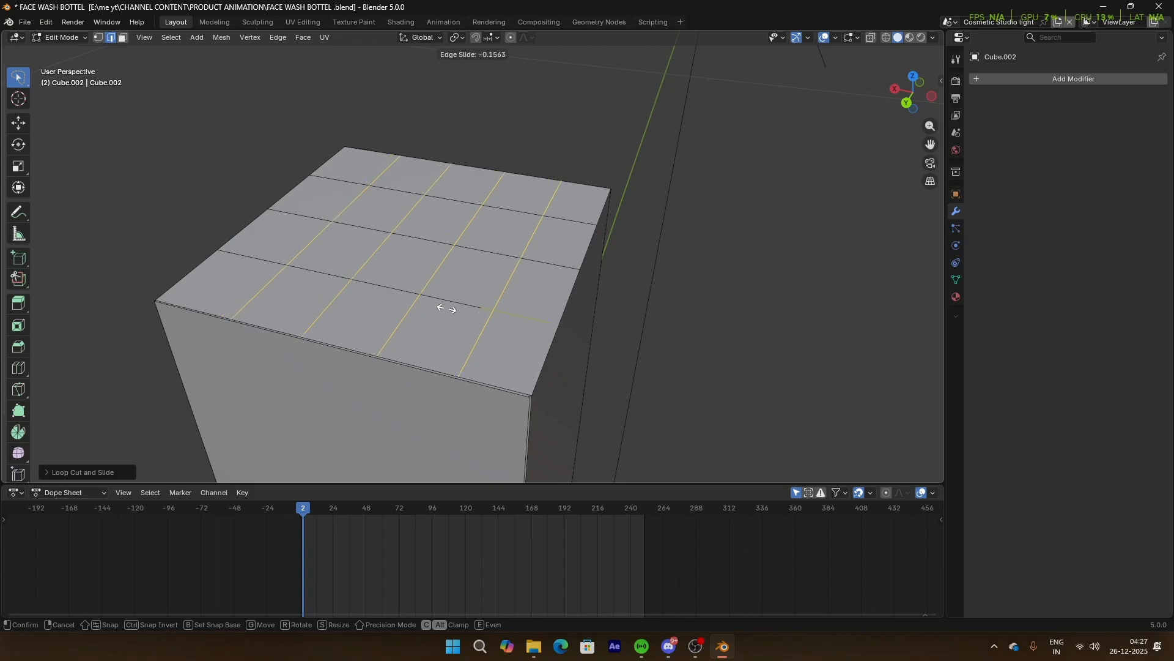
pyautogui.click(443, 294)
pyautogui.hotkey('ctrl', 'z')
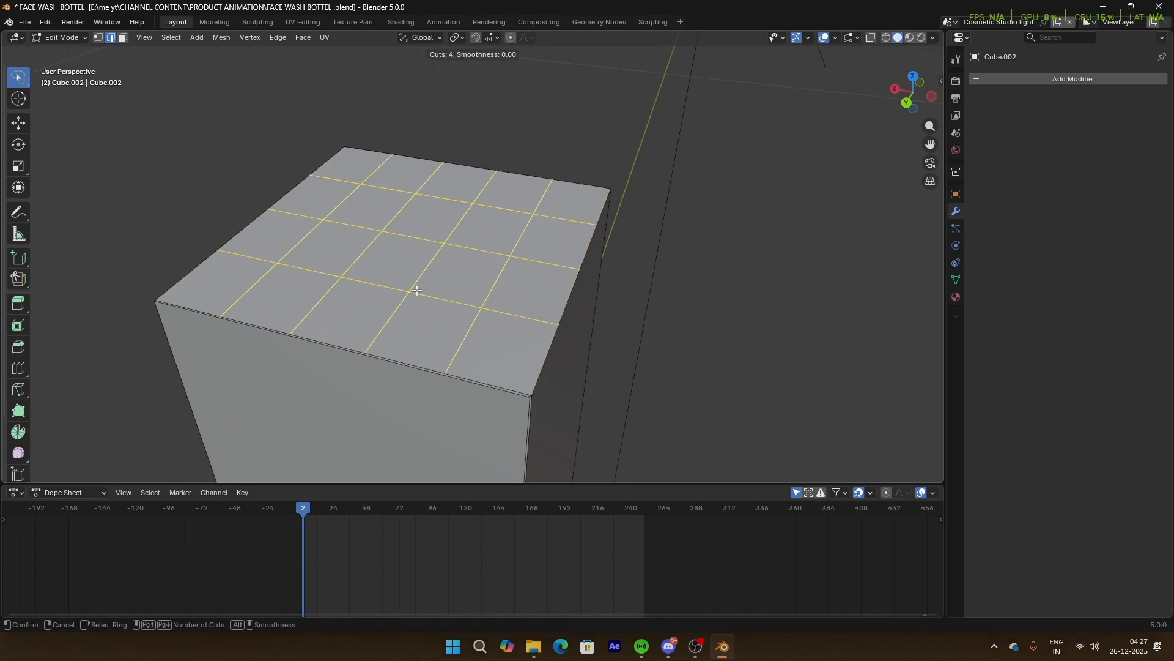
# Step: Add four evenly spaced loop cuts across the top panel, crossing the first three
pyautogui.click(417, 290)
pyautogui.rightClick(416, 291)
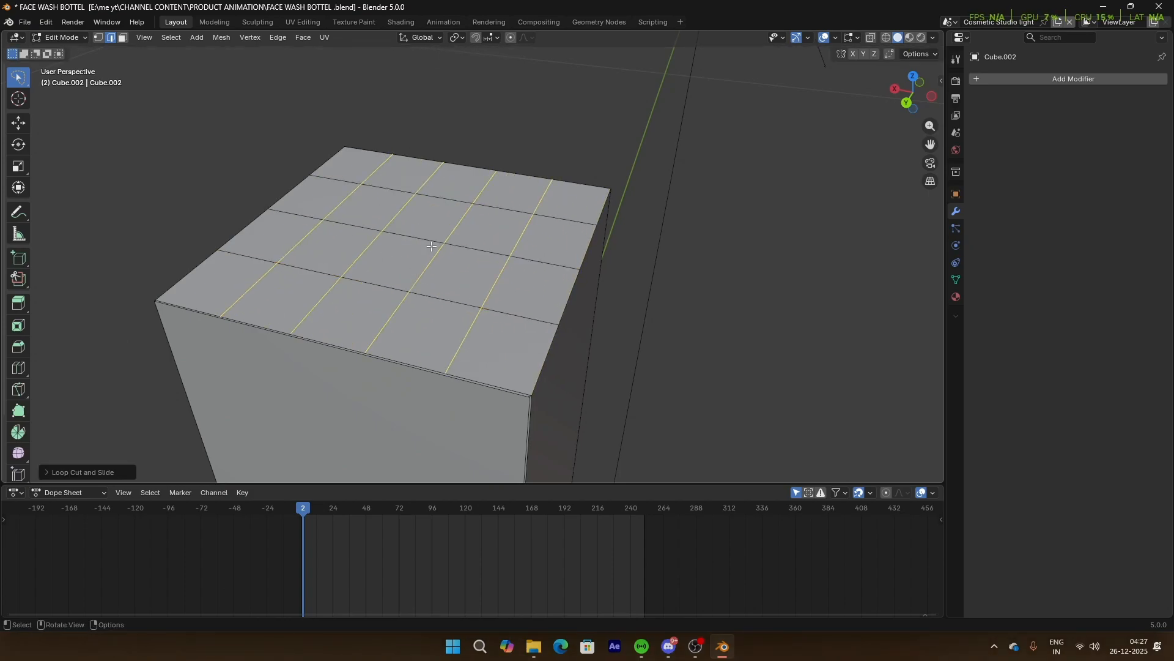
# Step: Shift a few interior vertices of the top panel slightly along Z to make its surface subtly uneven
pyautogui.click(98, 37)
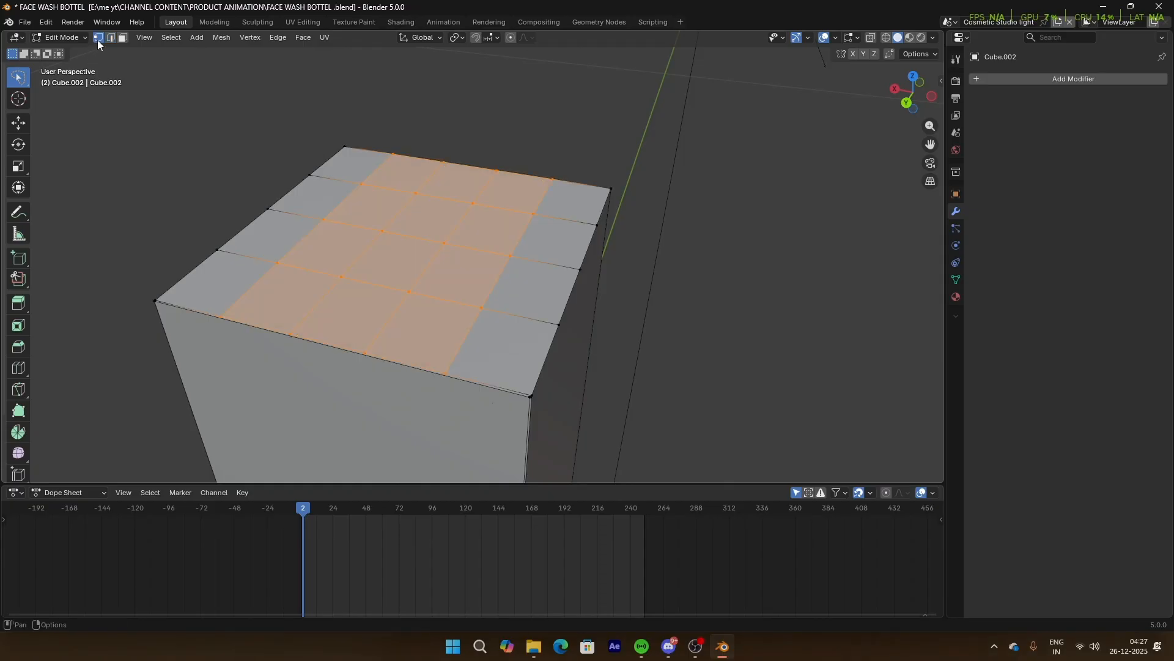
pyautogui.click(341, 276)
pyautogui.press('z')
pyautogui.click(532, 280)
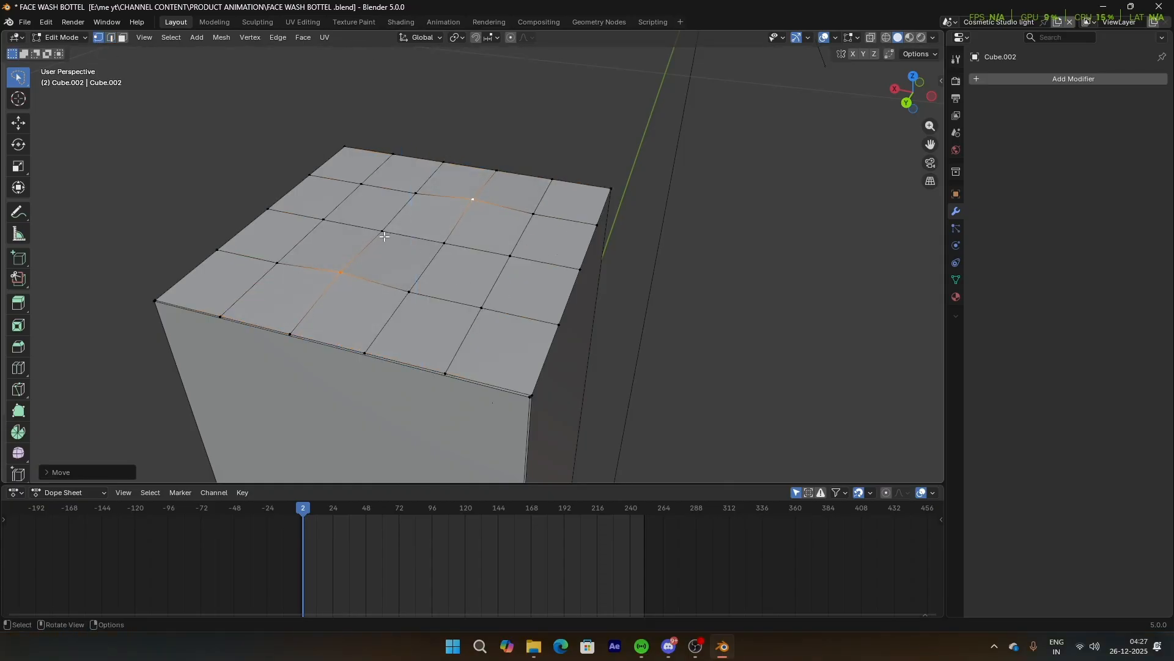
pyautogui.press('g')
pyautogui.press('z')
pyautogui.click(442, 251)
# Step: Apply Shade Auto Smooth to the box in Object Mode
pyautogui.press('Tab')
pyautogui.scroll(-3, 486, 266)
pyautogui.moveTo(487, 266); pyautogui.dragTo(570, 238, button='middle')
pyautogui.click(437, 286)
pyautogui.rightClick(437, 286)
pyautogui.click(435, 298)
# Step: Add a Solidify modifier to the box
pyautogui.moveTo(515, 299); pyautogui.dragTo(493, 332, button='middle')
pyautogui.scroll(4, 486, 347)
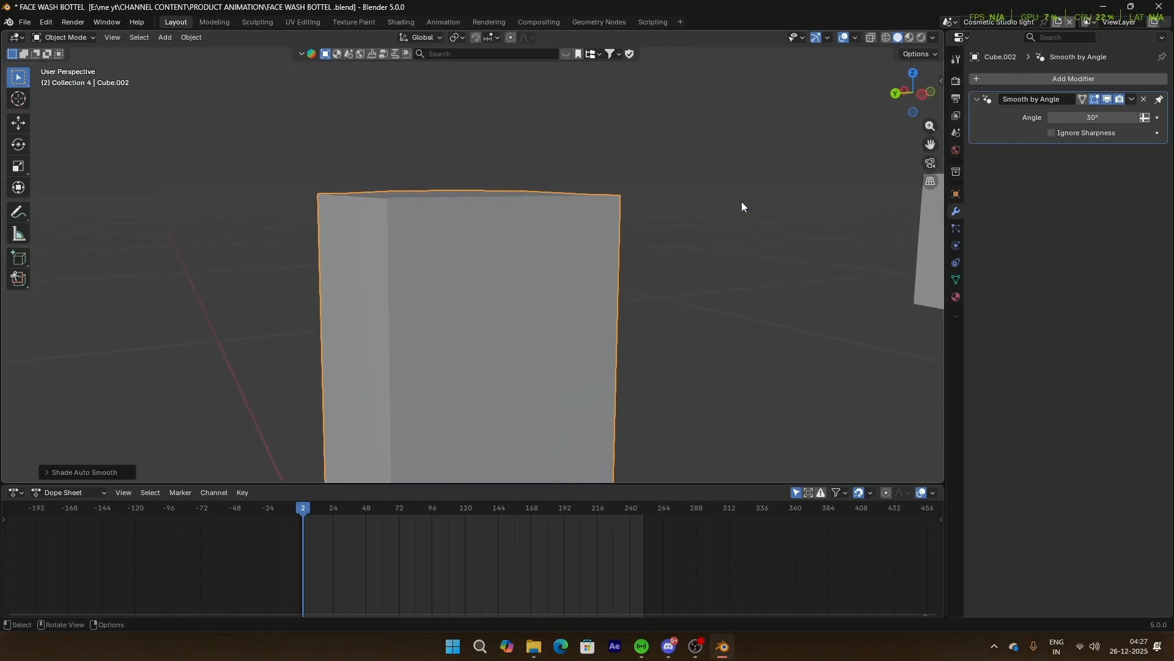
pyautogui.click(1030, 79)
pyautogui.write('s')
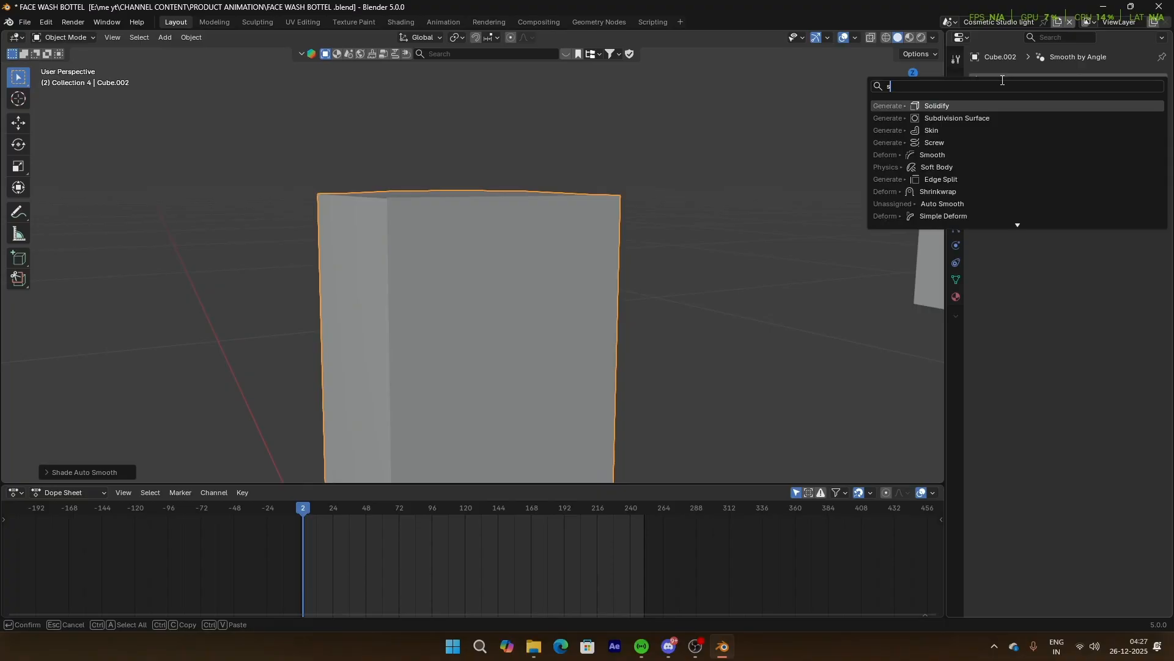
pyautogui.click(944, 106)
pyautogui.scroll(4, 611, 219)
pyautogui.moveTo(446, 195); pyautogui.dragTo(398, 231, button='middle')
pyautogui.scroll(3, 196, 222)
pyautogui.keyDown('shift'); pyautogui.moveTo(196, 222); pyautogui.dragTo(510, 224, button='middle'); pyautogui.keyUp('shift')
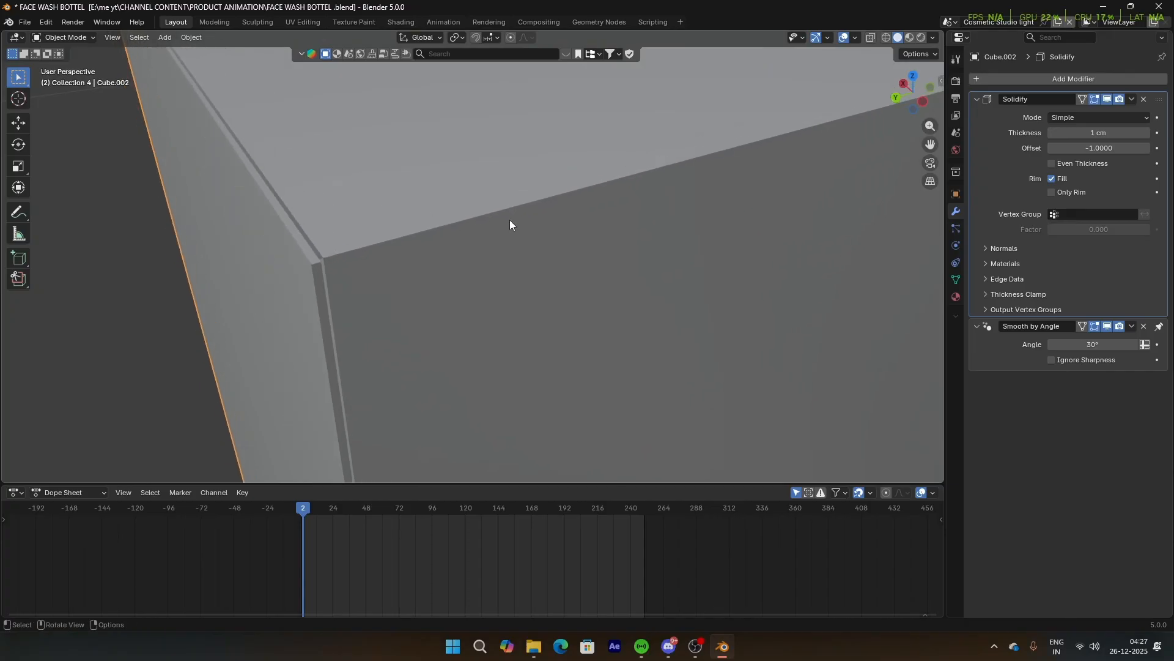
# Step: Try Solidify thicknesses of about 2.1 cm and 1 cm while inspecting the box's edges
pyautogui.moveTo(1098, 133); pyautogui.dragTo(1082, 133)
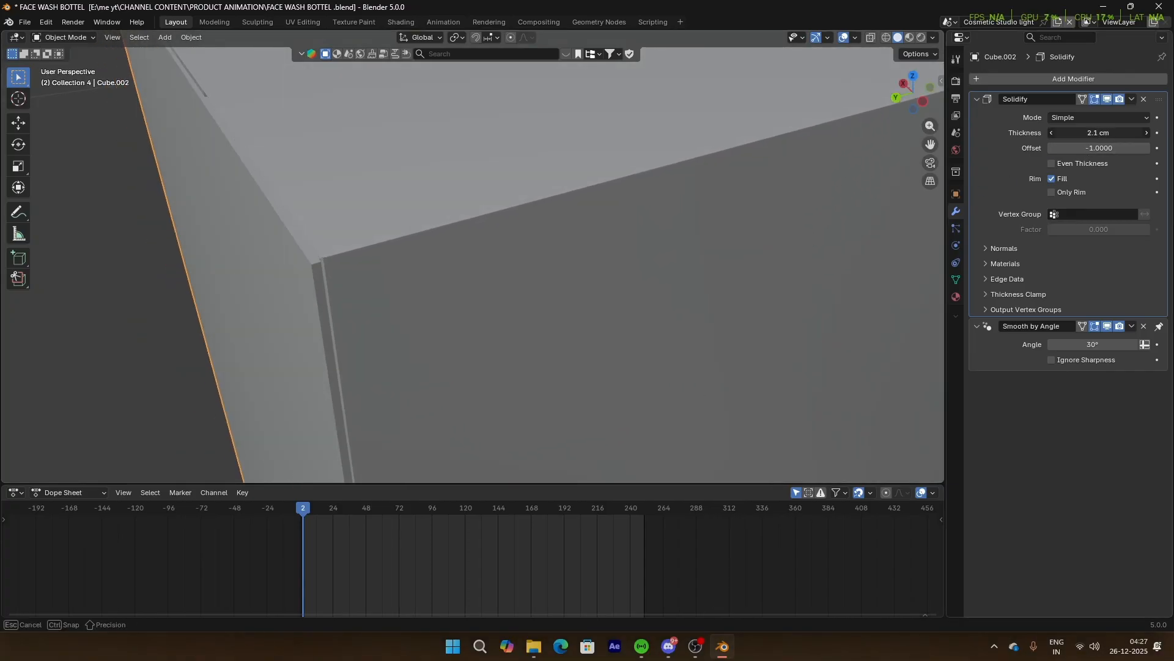
pyautogui.moveTo(1098, 133)
pyautogui.mouseDown()
pyautogui.moveTo(1086, 133)
pyautogui.moveTo(1125, 133)
pyautogui.moveTo(1095, 132)
pyautogui.mouseUp()
pyautogui.scroll(-5, 487, 193)
pyautogui.moveTo(487, 193); pyautogui.dragTo(652, 177, button='middle')
pyautogui.scroll(1, 647, 178)
pyautogui.moveTo(535, 182)
pyautogui.mouseDown(button='middle')
pyautogui.moveTo(577, 163)
pyautogui.moveTo(582, 143)
pyautogui.moveTo(535, 189)
pyautogui.mouseUp(button='middle')
pyautogui.scroll(2, 535, 189)
pyautogui.keyDown('shift'); pyautogui.moveTo(384, 203); pyautogui.dragTo(428, 199, button='middle'); pyautogui.keyUp('shift')
pyautogui.moveTo(1100, 133)
pyautogui.mouseDown()
pyautogui.moveTo(1069, 132)
pyautogui.moveTo(1116, 133)
pyautogui.mouseUp()
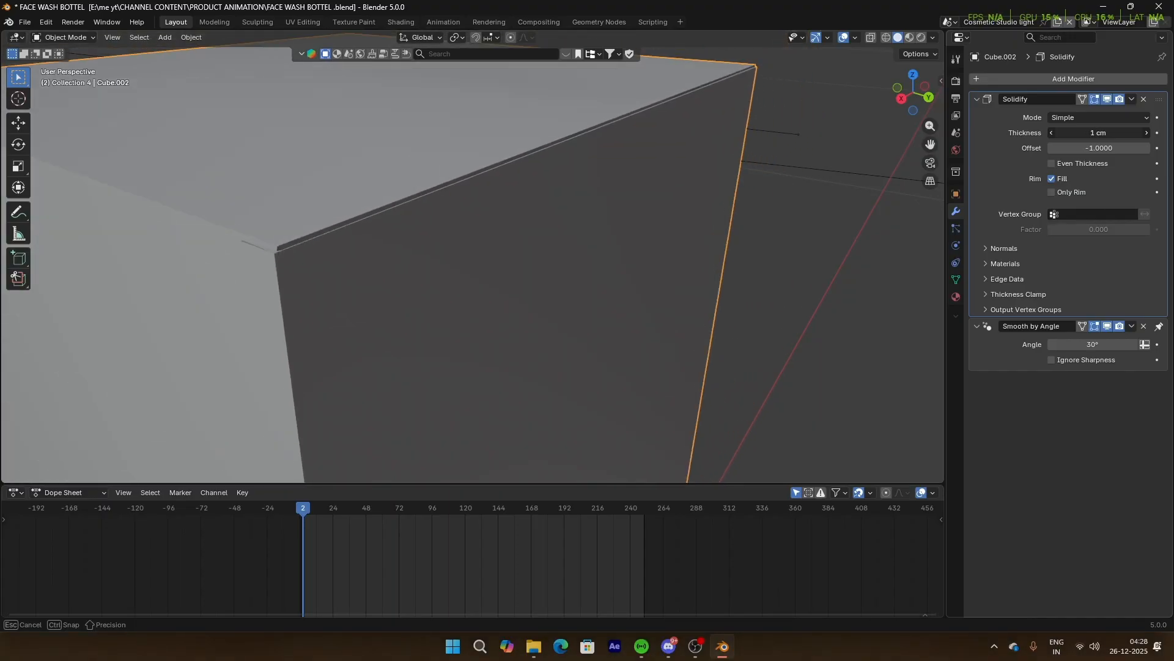
# Step: Set the Solidify thickness to 0.2 cm
pyautogui.scroll(-6, 502, 241)
pyautogui.moveTo(502, 241); pyautogui.dragTo(463, 215, button='middle')
pyautogui.scroll(6, 610, 241)
pyautogui.moveTo(1093, 132); pyautogui.dragTo(1044, 133)
pyautogui.moveTo(814, 178); pyautogui.dragTo(432, 216, button='middle')
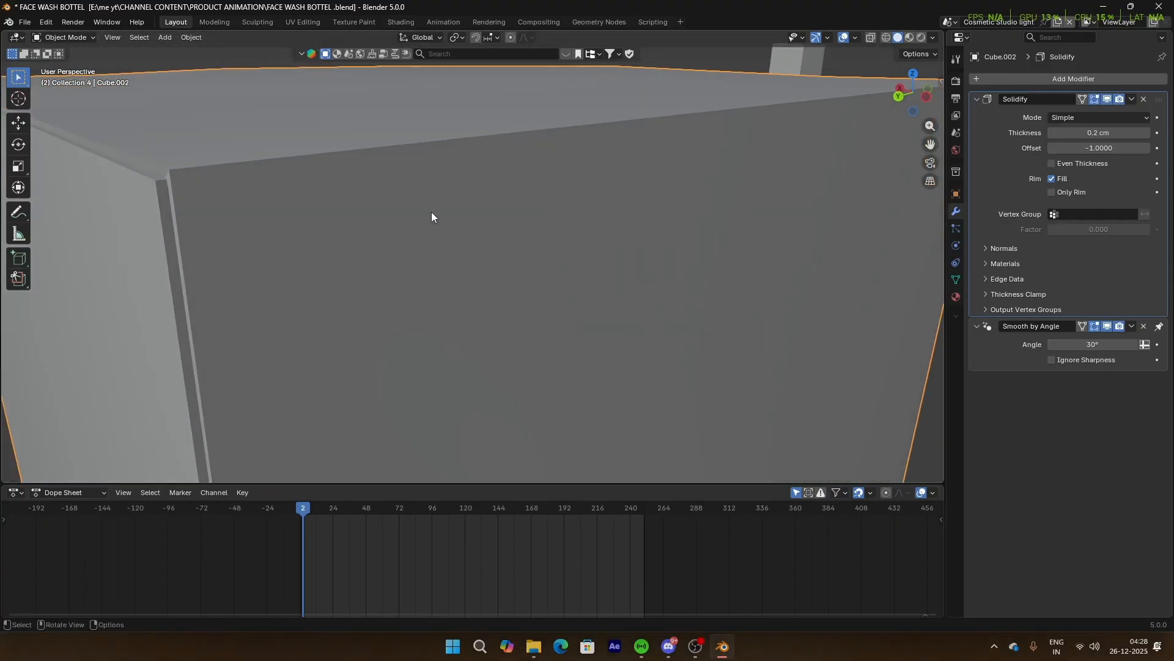
pyautogui.scroll(-6, 431, 214)
# Step: Try moving the side face beside the corner gap about 0.37 cm along Y
pyautogui.press('Tab')
pyautogui.keyDown('shift'); pyautogui.moveTo(407, 284); pyautogui.dragTo(452, 181, button='middle'); pyautogui.keyUp('shift')
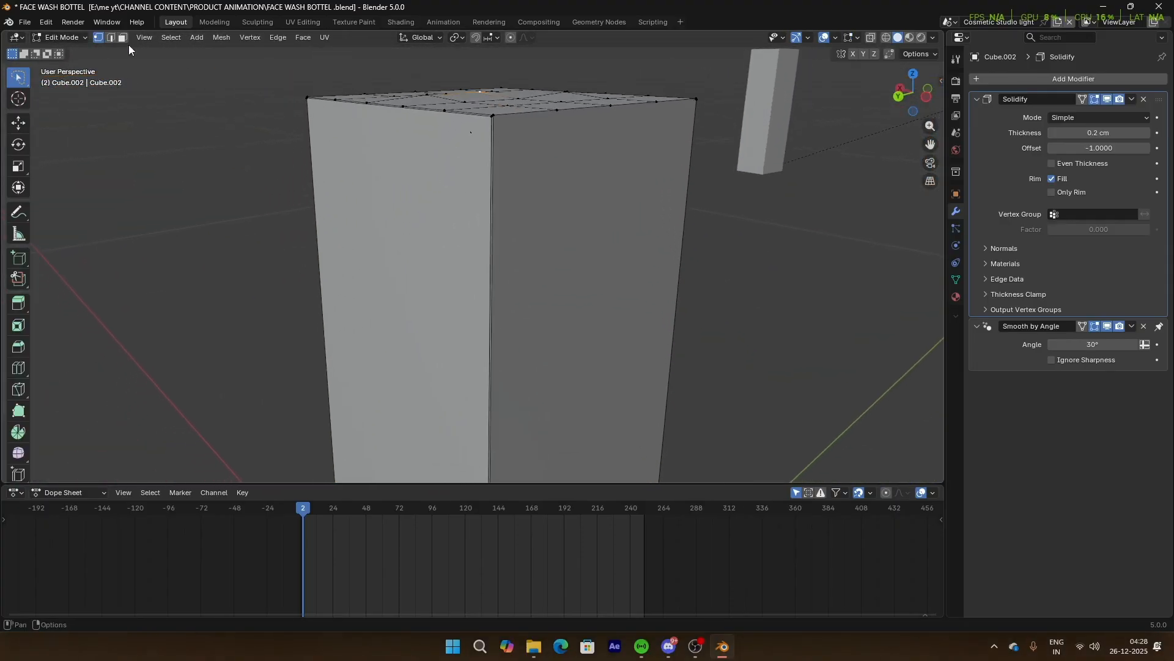
pyautogui.click(438, 249)
pyautogui.scroll(3, 537, 251)
pyautogui.moveTo(538, 251); pyautogui.dragTo(522, 294, button='middle')
pyautogui.press('g')
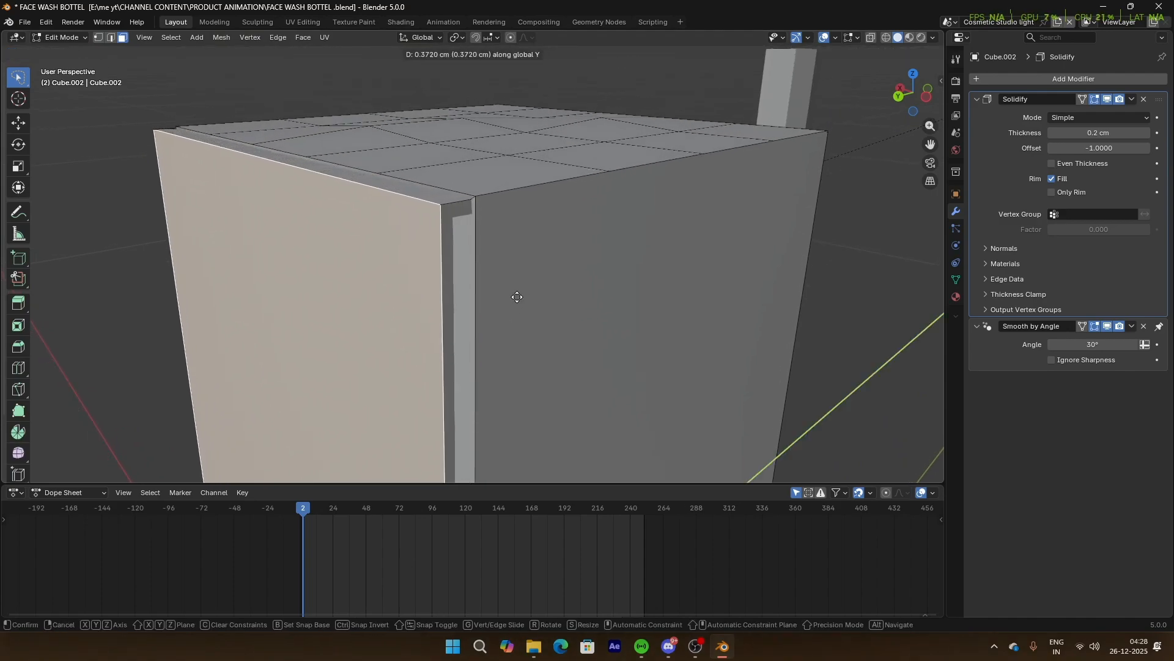
pyautogui.click(499, 301)
pyautogui.moveTo(477, 287); pyautogui.dragTo(464, 212, button='middle')
pyautogui.hotkey('ctrl', 'z')
# Step: Shift the selected side face slightly outward from the box's corner
pyautogui.scroll(1, 464, 214)
pyautogui.scroll(-3, 464, 213)
pyautogui.press('g')
pyautogui.press('x')
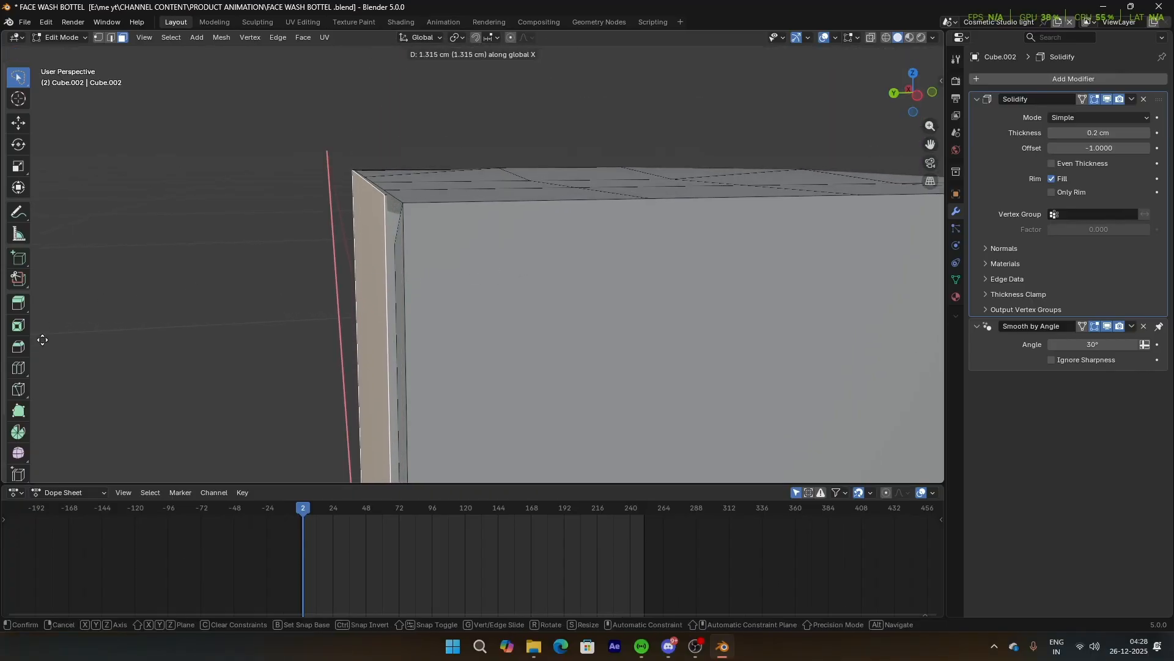
pyautogui.click(69, 342)
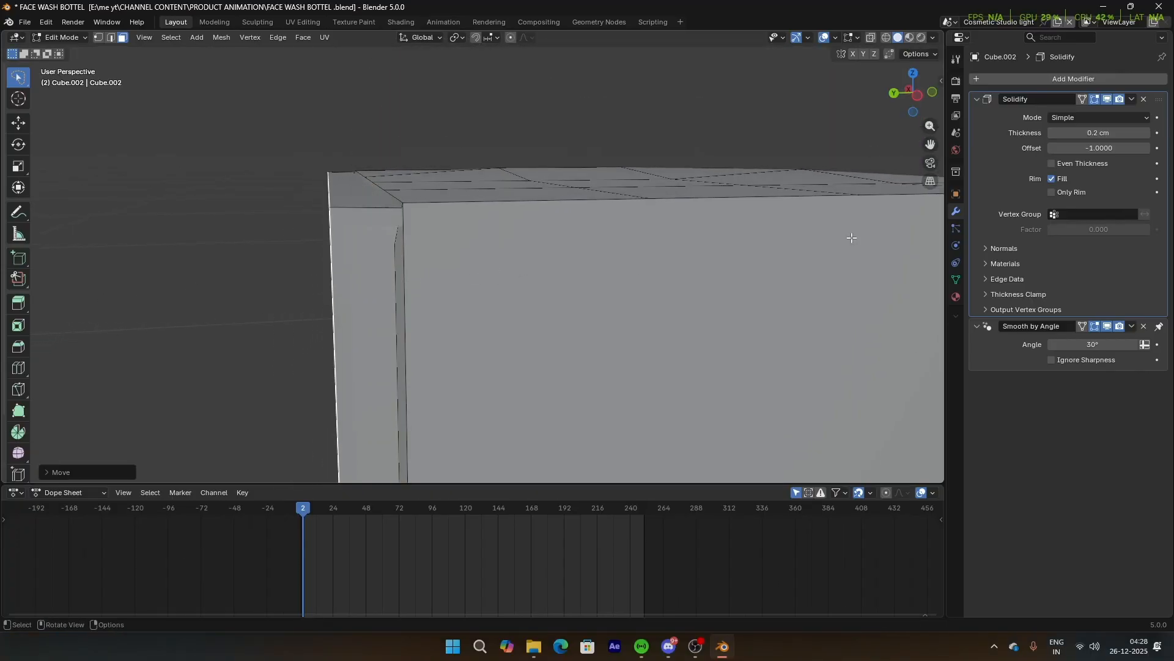
# Step: Set the Solidify thickness to 0.1 cm
pyautogui.moveTo(1117, 138); pyautogui.dragTo(1096, 139)
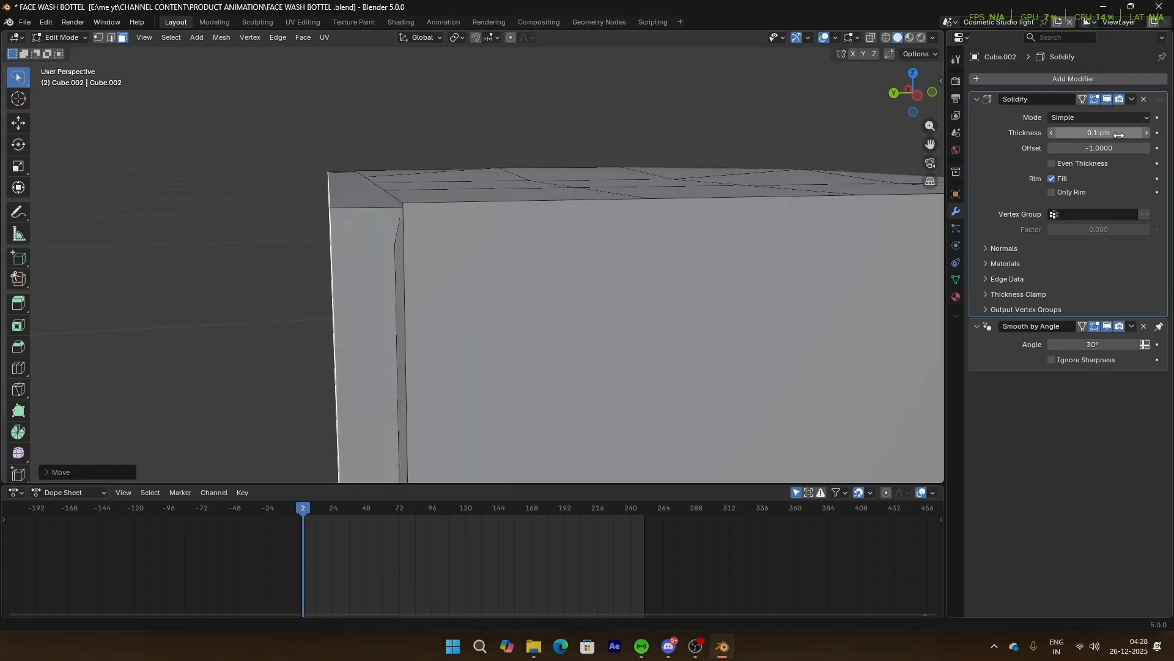
pyautogui.scroll(5, 563, 276)
pyautogui.scroll(-2, 466, 275)
# Step: Try moving the selected side face about -0.45 cm along Y
pyautogui.press('g')
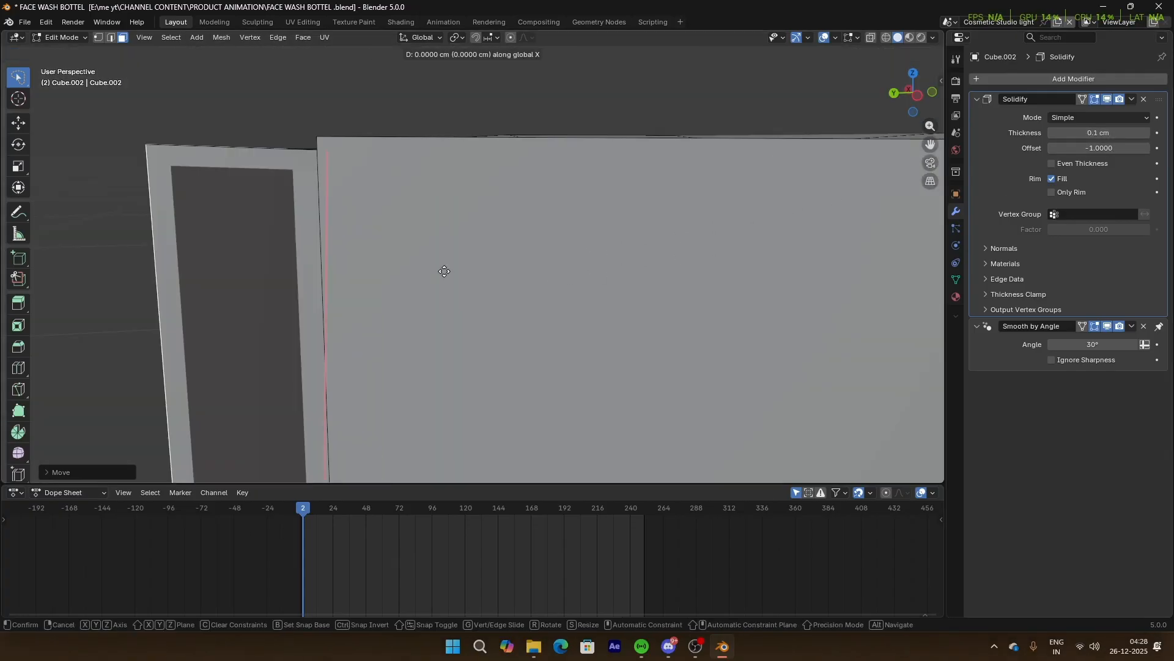
pyautogui.press('y')
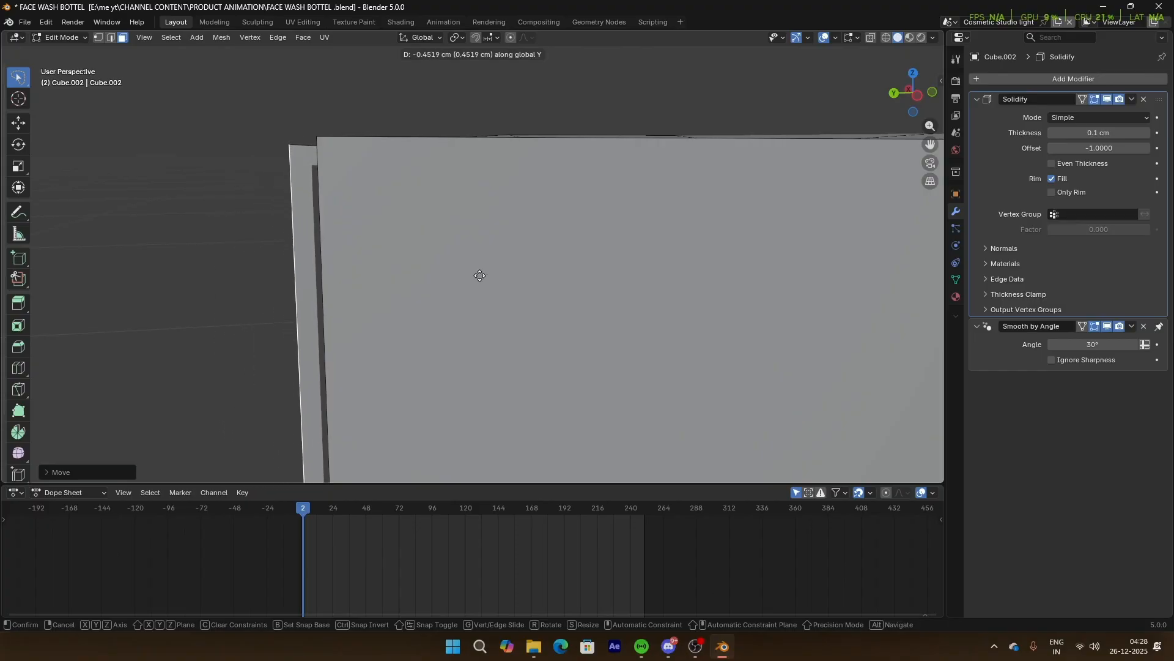
pyautogui.click(480, 275)
pyautogui.hotkey('ctrl', 'z')
# Step: Move the selected side face about -0.03 cm along Y to line it up with the neighbouring panels
pyautogui.press('g')
pyautogui.press('y')
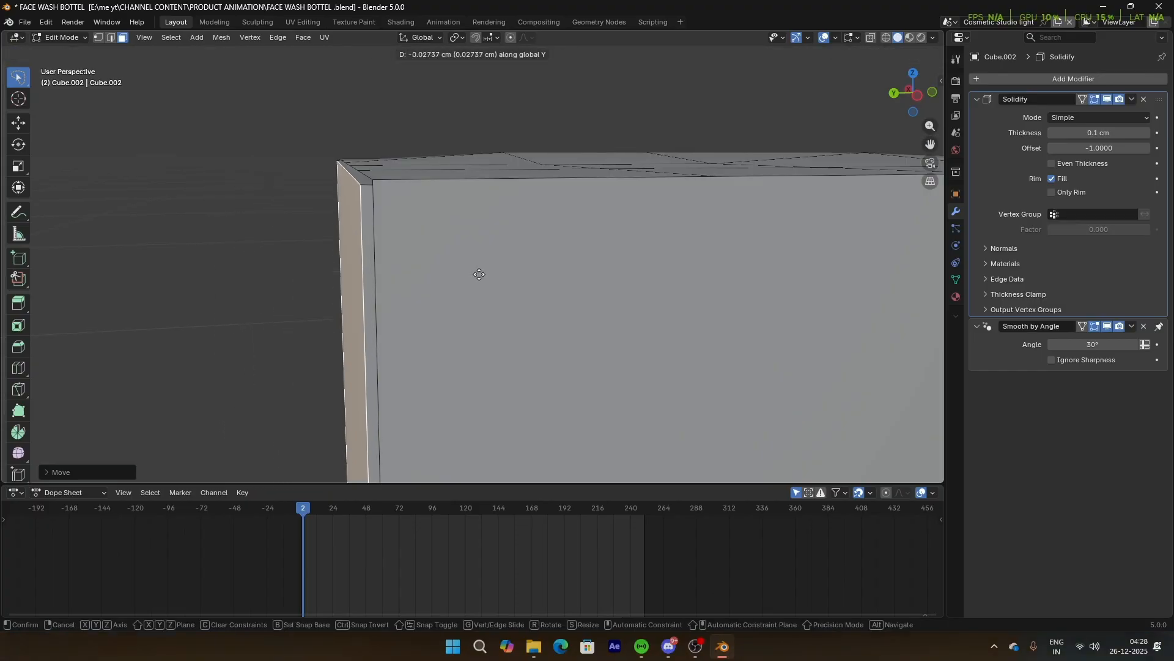
pyautogui.click(477, 274)
pyautogui.press('Tab')
pyautogui.moveTo(472, 271); pyautogui.dragTo(434, 257, button='middle')
pyautogui.press('Tab')
# Step: Move the large side face below the top panel's edge slightly outward along X
pyautogui.click(398, 341)
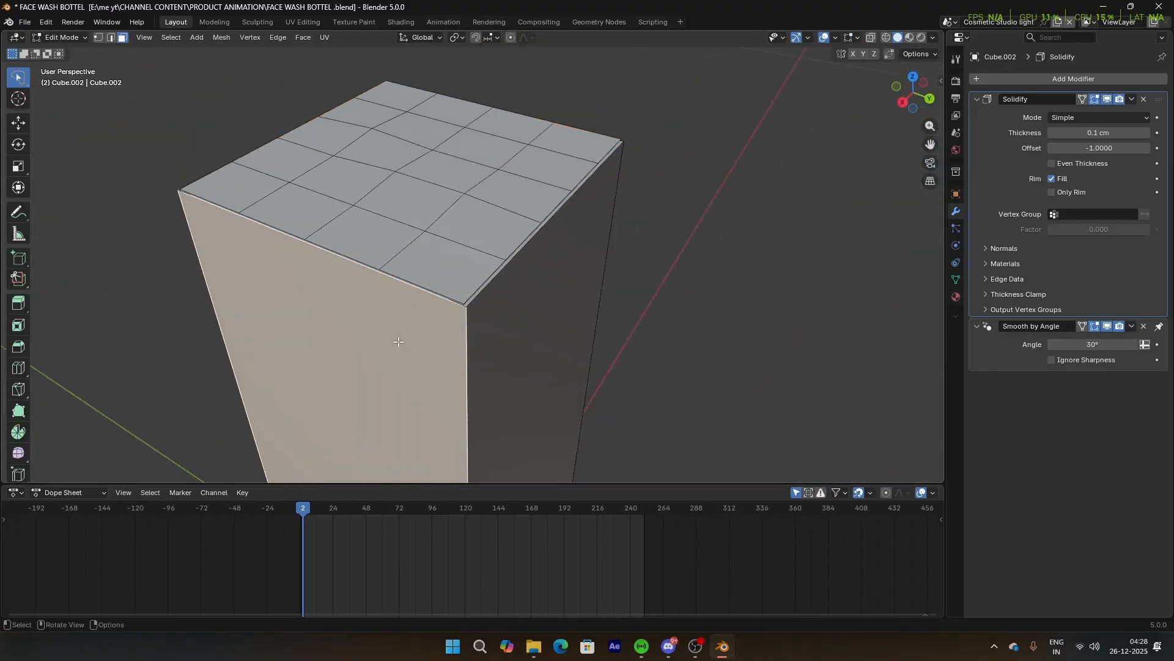
pyautogui.press('g')
pyautogui.press('y')
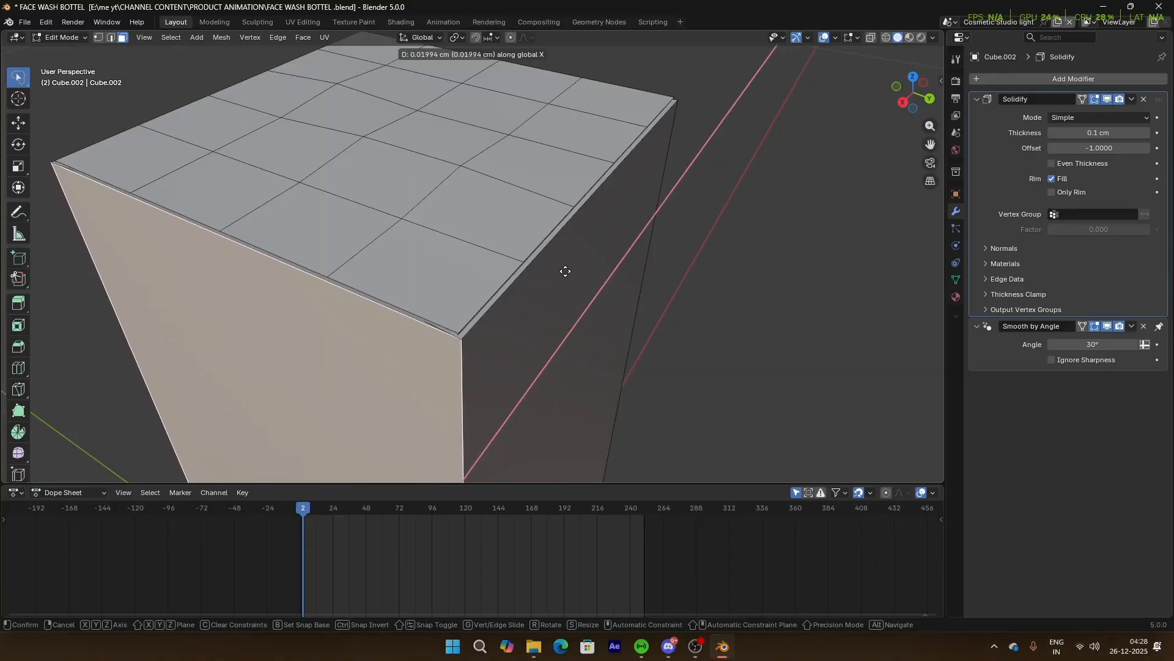
pyautogui.click(476, 302)
# Step: Raise the narrow strip face along the top edge slightly along Z and shift it about -0.05 cm along Y
pyautogui.click(358, 291)
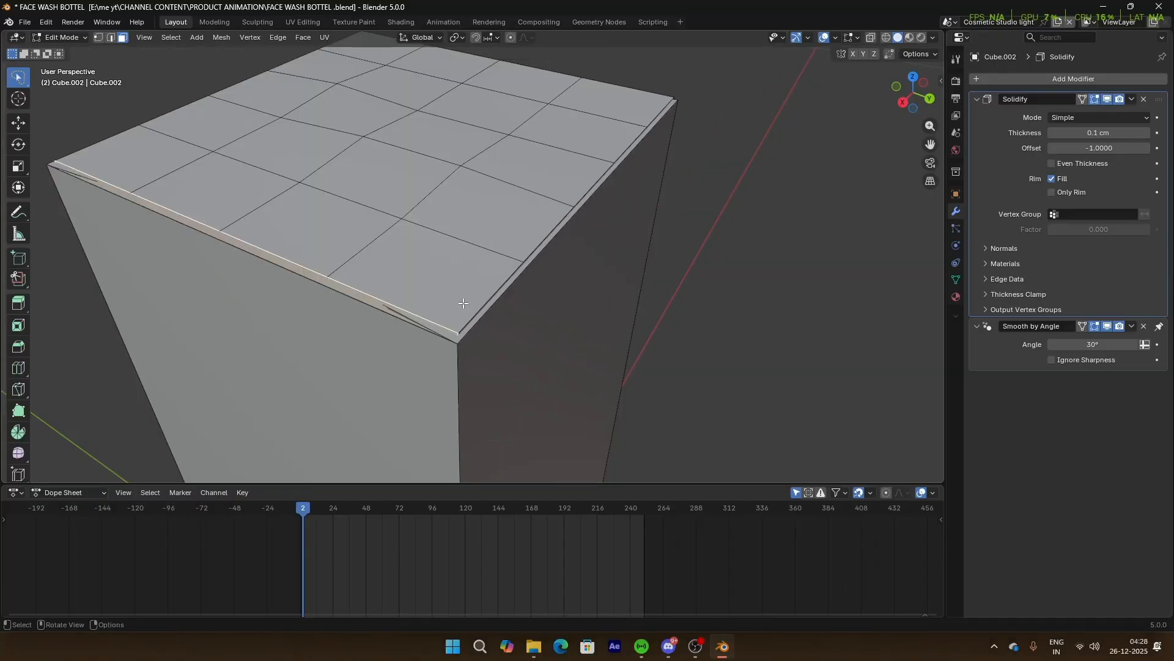
pyautogui.press('g')
pyautogui.press('z')
pyautogui.click(466, 299)
pyautogui.press('g')
pyautogui.press('x')
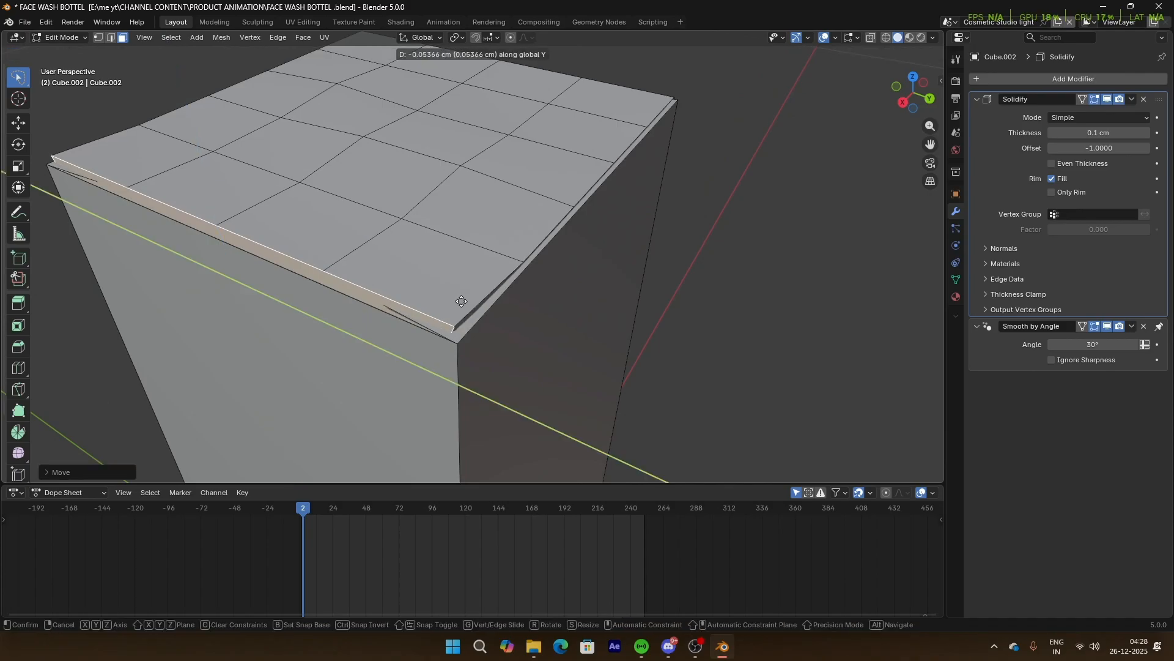
pyautogui.click(461, 302)
pyautogui.press('Tab')
# Step: Apply the Solidify modifier to the box
pyautogui.scroll(-3, 461, 302)
pyautogui.moveTo(461, 303); pyautogui.dragTo(390, 269, button='middle')
pyautogui.scroll(-4, 392, 269)
pyautogui.moveTo(468, 266)
pyautogui.mouseDown(button='middle')
pyautogui.moveTo(496, 251)
pyautogui.moveTo(485, 101)
pyautogui.moveTo(504, 75)
pyautogui.moveTo(478, 295)
pyautogui.moveTo(492, 191)
pyautogui.moveTo(447, 260)
pyautogui.mouseUp(button='middle')
pyautogui.rightClick(453, 248)
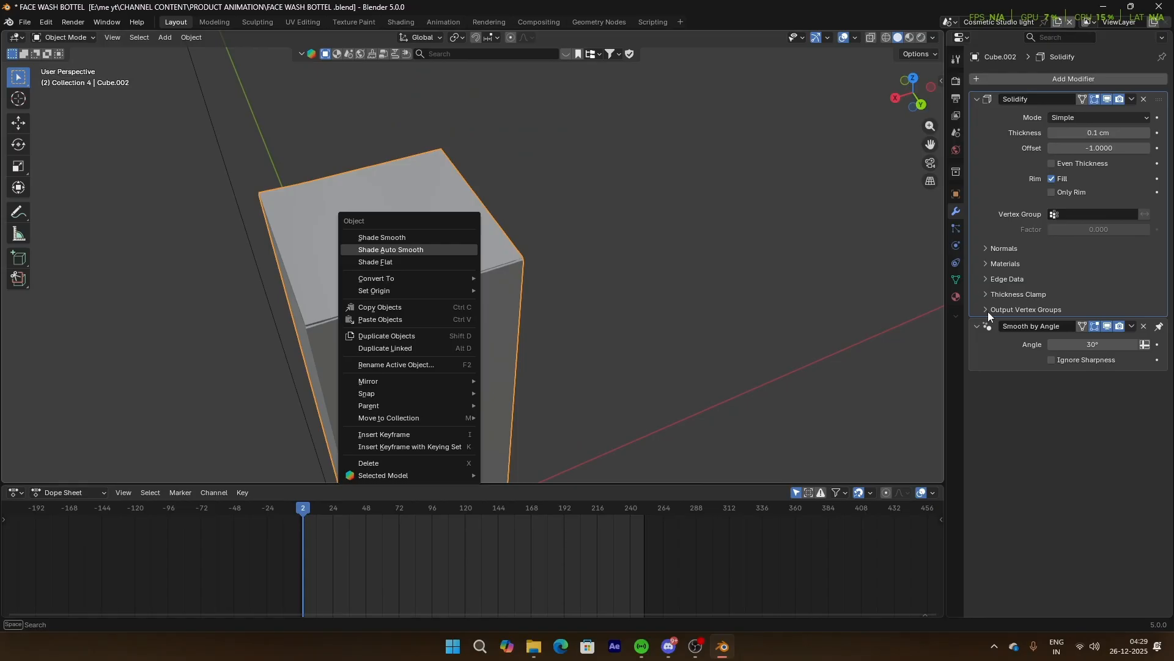
pyautogui.click(1132, 101)
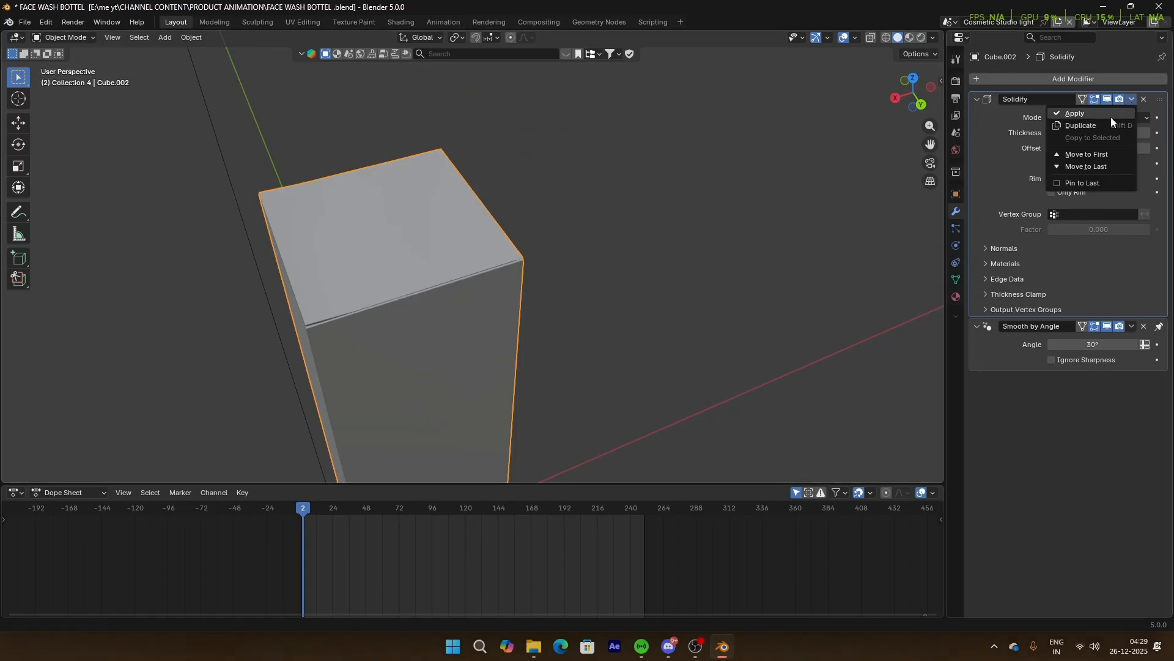
pyautogui.click(1110, 114)
# Step: Try a level 2 Subdivision Surface on the box
pyautogui.scroll(-4, 501, 249)
pyautogui.press('Tab')
pyautogui.moveTo(527, 241); pyautogui.dragTo(554, 230, button='middle')
pyautogui.press('Tab')
pyautogui.hotkey('ctrl', '2')
pyautogui.scroll(-4, 404, 225)
pyautogui.hotkey('ctrl', 'z')
pyautogui.scroll(-3, 486, 201)
pyautogui.scroll(5, 610, 190)
pyautogui.scroll(-4, 606, 202)
pyautogui.scroll(3, 605, 210)
pyautogui.scroll(-3, 605, 210)
pyautogui.scroll(2, 554, 229)
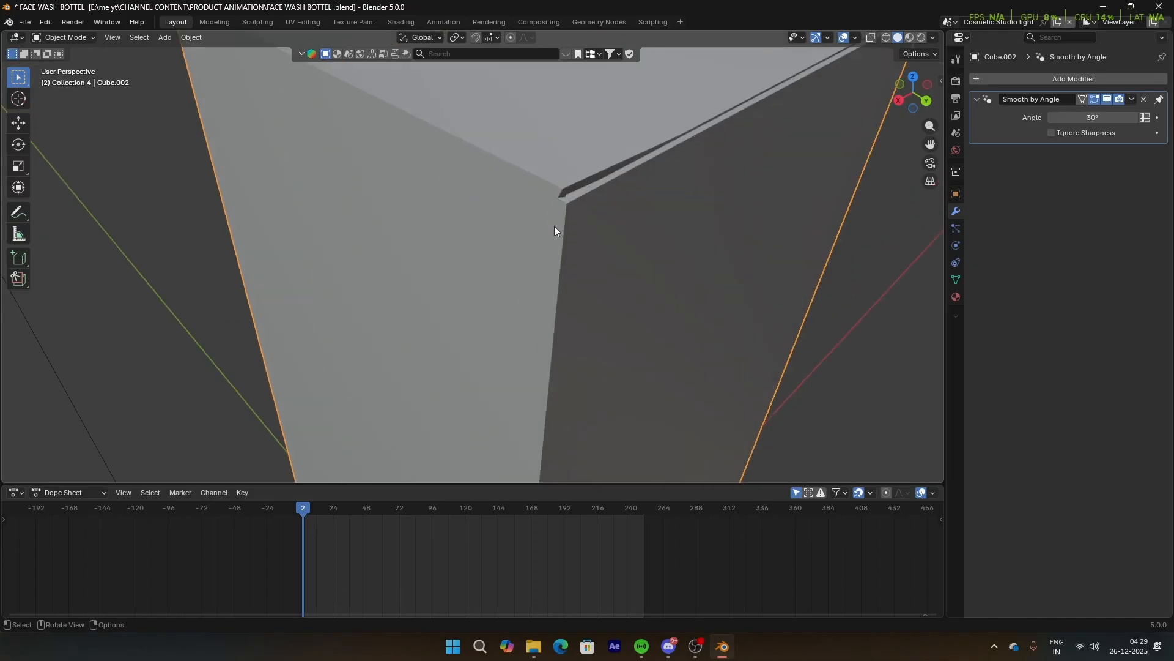
# Step: Bevel the box's vertical corner edges narrowly with three segments
pyautogui.press('Tab')
pyautogui.click(112, 38)
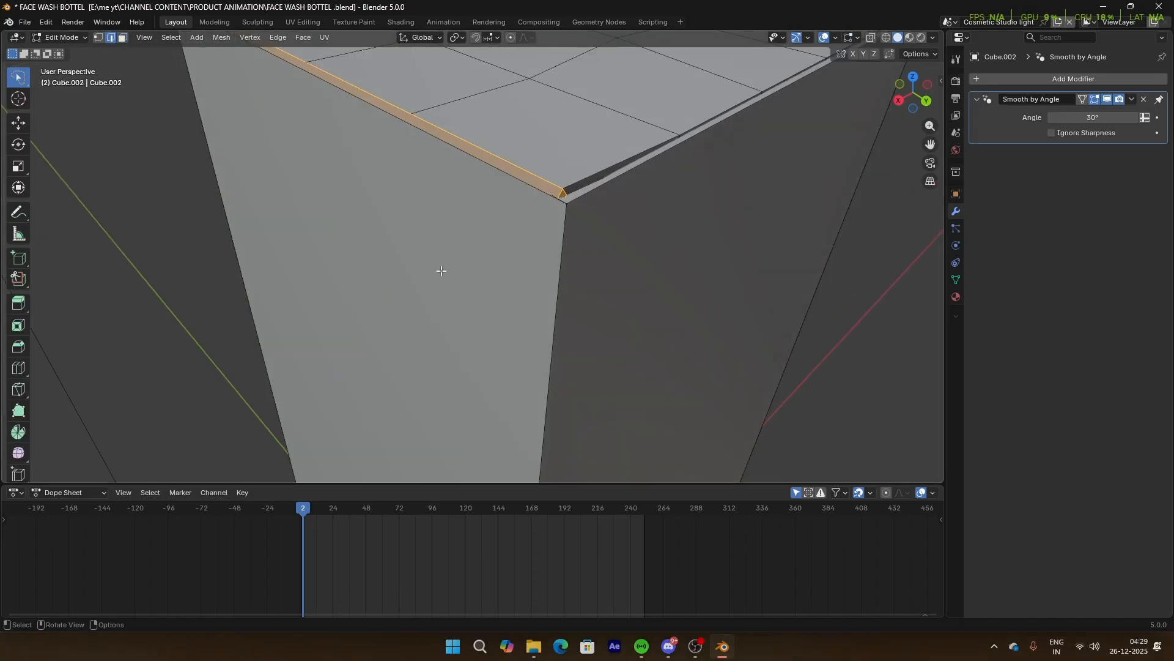
pyautogui.click(572, 261)
pyautogui.scroll(-5, 572, 260)
pyautogui.keyDown('shift'); pyautogui.click(367, 239); pyautogui.keyUp('shift')
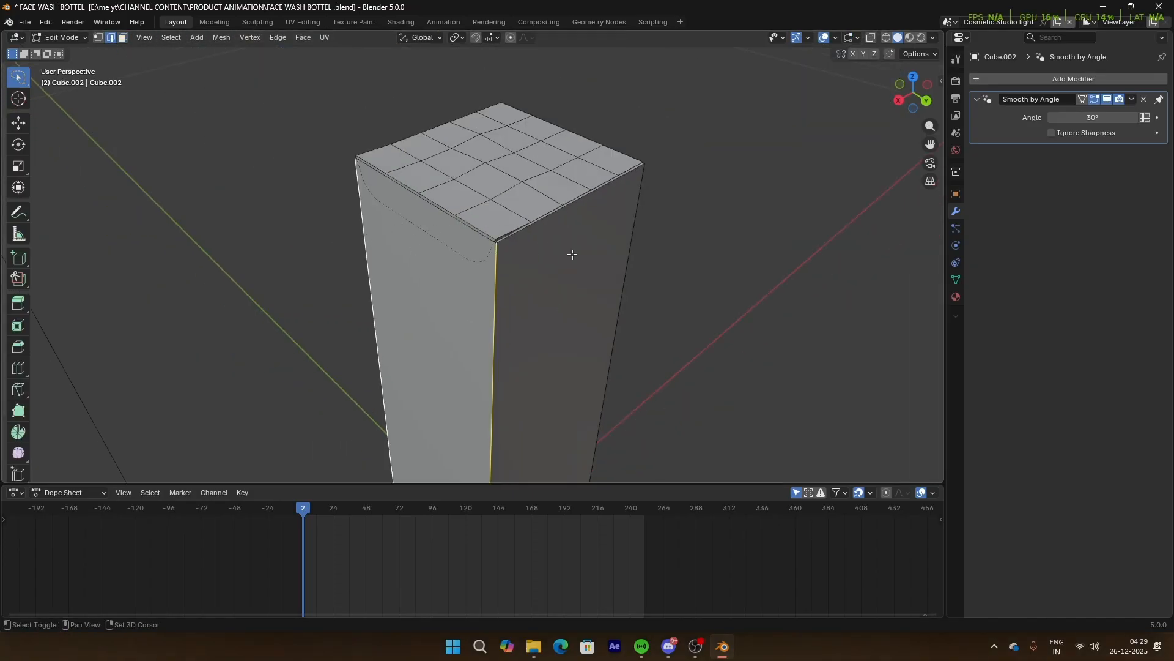
pyautogui.moveTo(571, 254); pyautogui.dragTo(491, 246, button='middle')
pyautogui.moveTo(363, 231); pyautogui.dragTo(330, 230, button='middle')
pyautogui.moveTo(441, 173); pyautogui.dragTo(449, 288, button='middle')
pyautogui.scroll(5, 450, 287)
pyautogui.hotkey('ctrl', 'b')
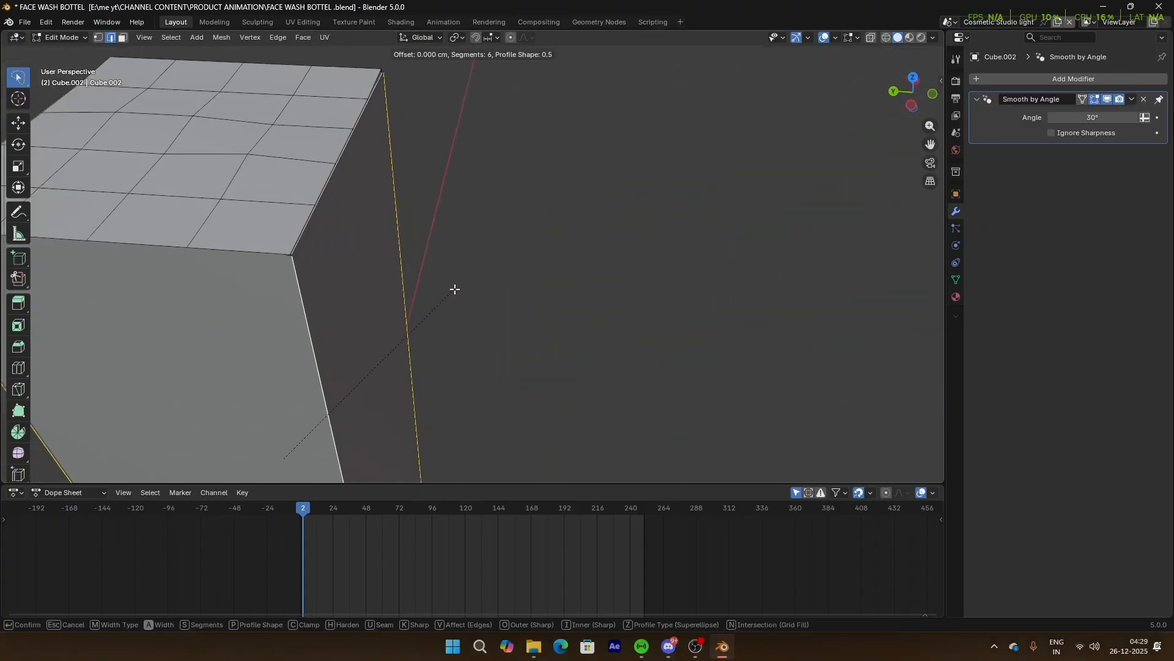
pyautogui.press('v')
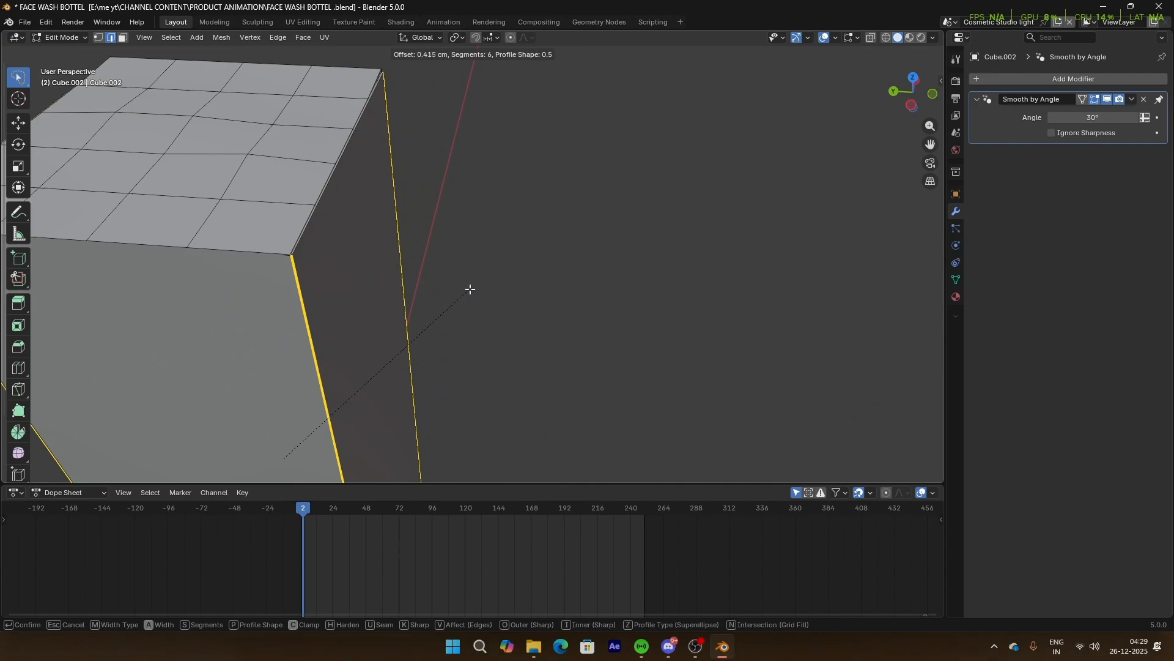
pyautogui.scroll(-1, 468, 291)
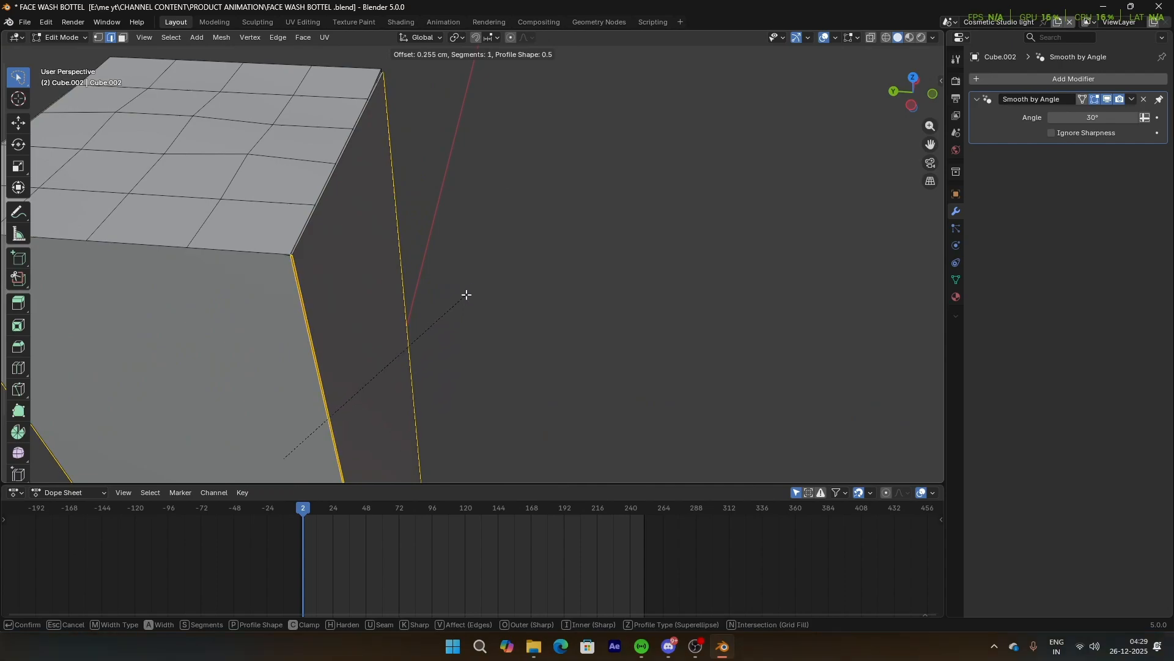
pyautogui.click(483, 292)
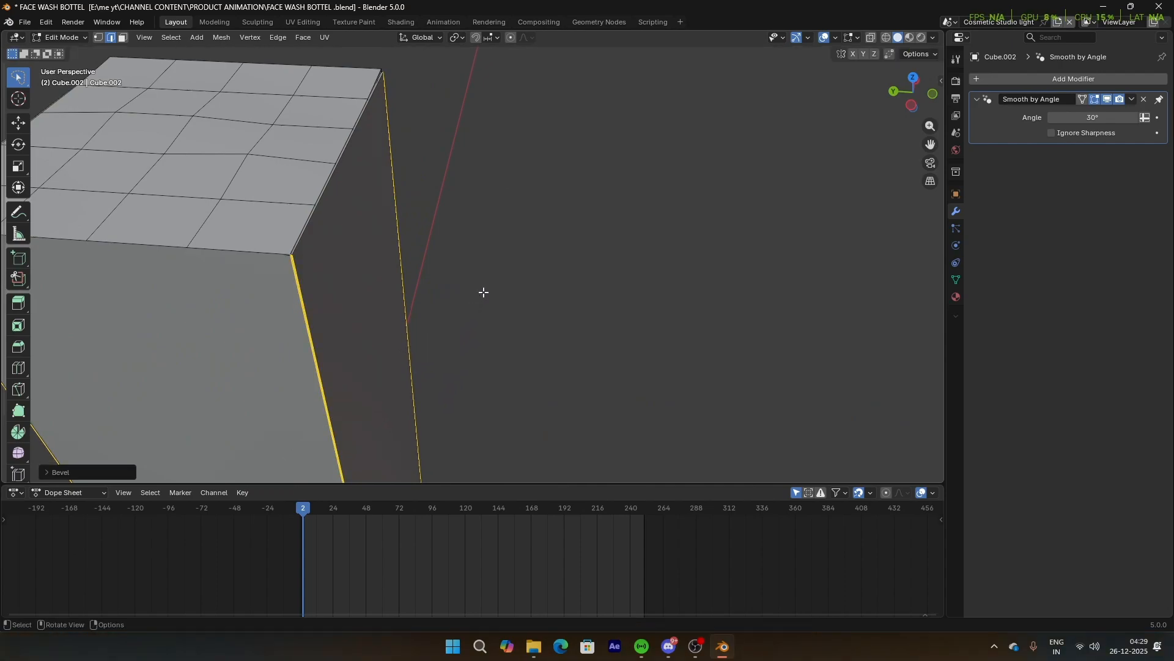
# Step: Examine the shading of the bevelled vertical corners and the upper edges of the box in Object Mode
pyautogui.press('Tab')
pyautogui.scroll(-4, 465, 295)
pyautogui.moveTo(446, 299); pyautogui.dragTo(483, 254, button='middle')
pyautogui.scroll(2, 489, 254)
pyautogui.moveTo(657, 250); pyautogui.dragTo(633, 246, button='middle')
pyautogui.keyDown('shift'); pyautogui.moveTo(672, 208); pyautogui.dragTo(610, 245, button='middle'); pyautogui.keyUp('shift')
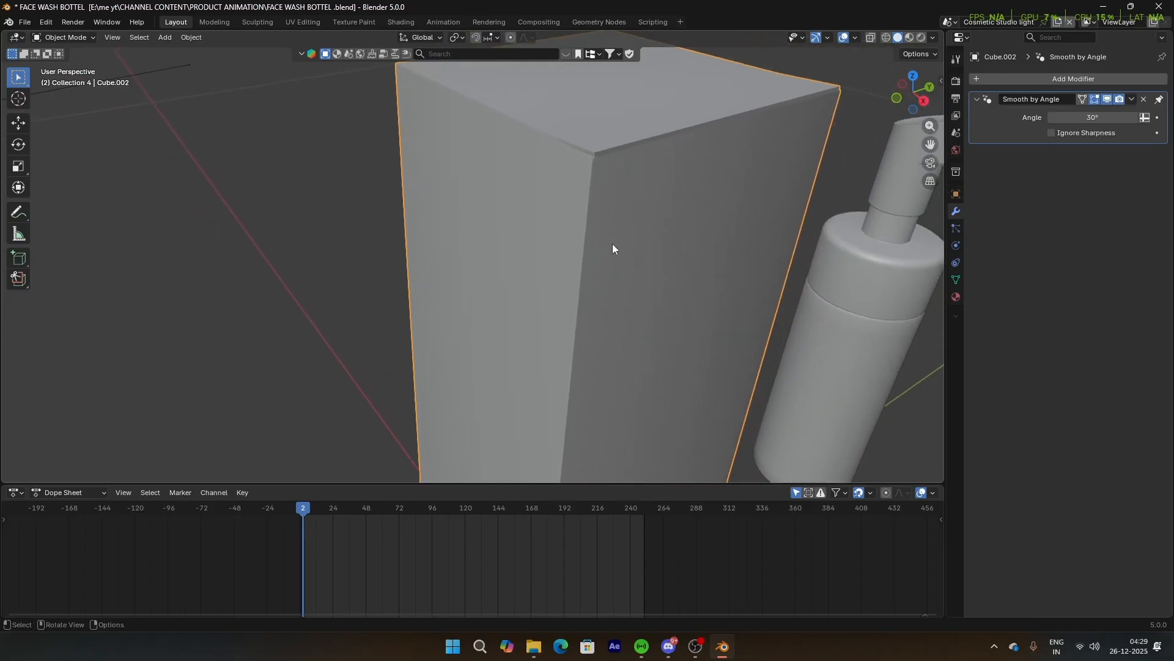
pyautogui.scroll(3, 610, 245)
pyautogui.keyDown('shift'); pyautogui.moveTo(758, 230); pyautogui.dragTo(604, 298, button='middle'); pyautogui.keyUp('shift')
pyautogui.scroll(2, 603, 294)
pyautogui.scroll(-3, 544, 214)
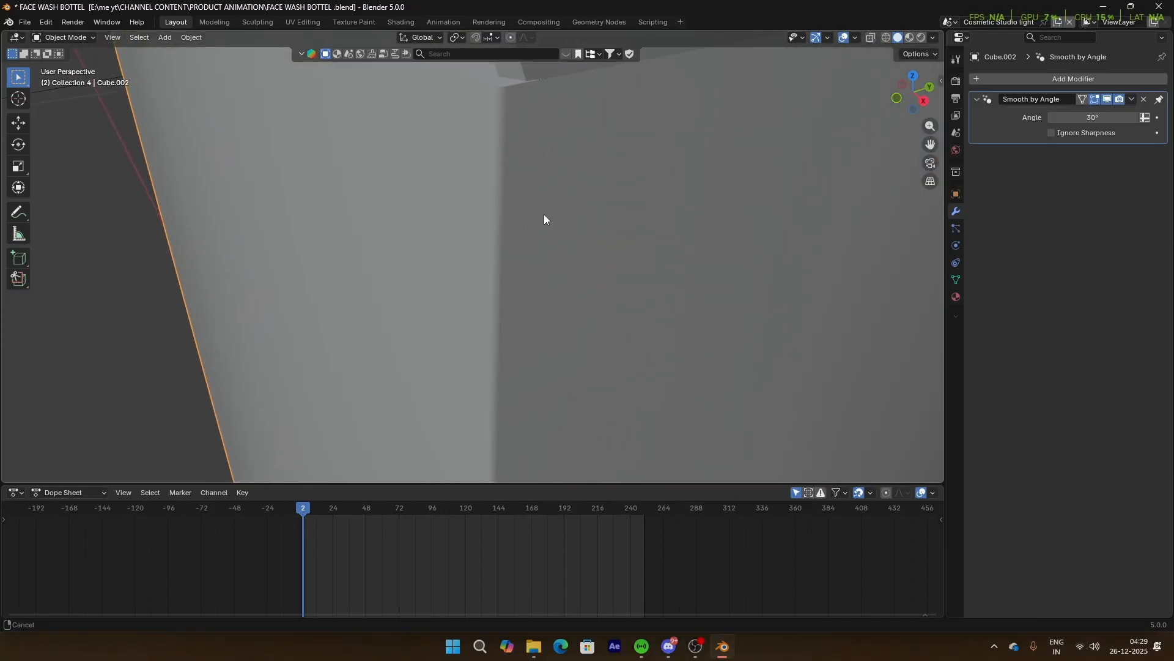
# Step: Bevel the top panel's rim and the adjoining side wall's upper edge with three segments and an offset of about 0.05 cm
pyautogui.press('Tab')
pyautogui.moveTo(502, 227)
pyautogui.mouseDown(button='middle')
pyautogui.moveTo(488, 214)
pyautogui.moveTo(495, 236)
pyautogui.mouseUp(button='middle')
pyautogui.click(495, 237)
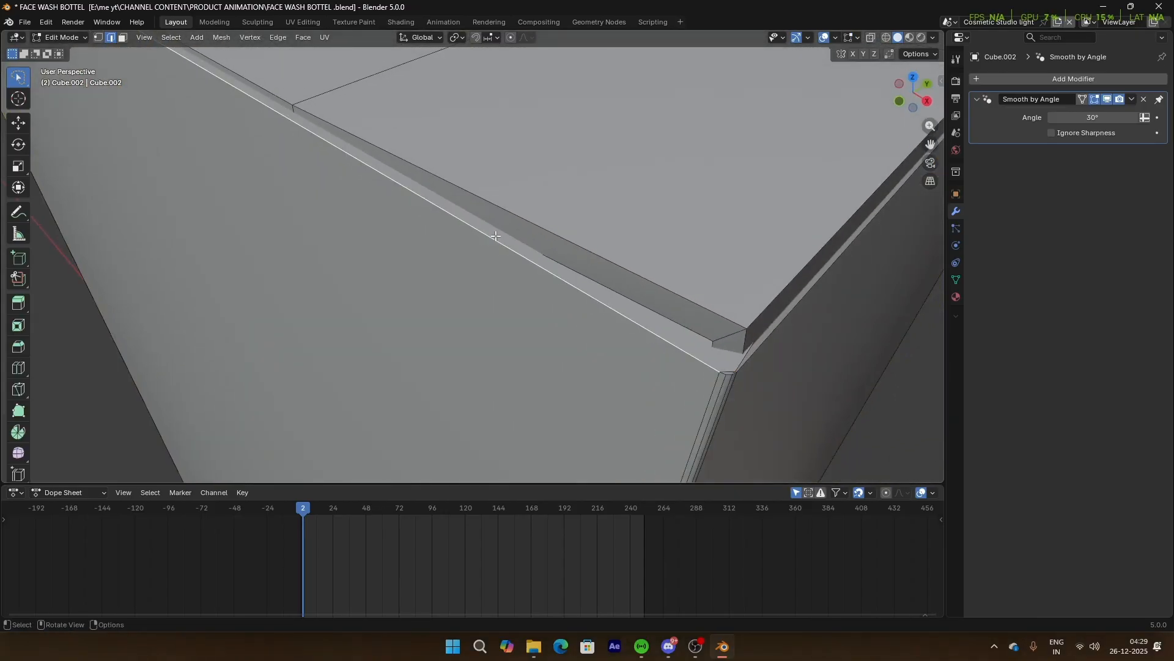
pyautogui.keyDown('alt'); pyautogui.click(496, 206); pyautogui.keyUp('alt')
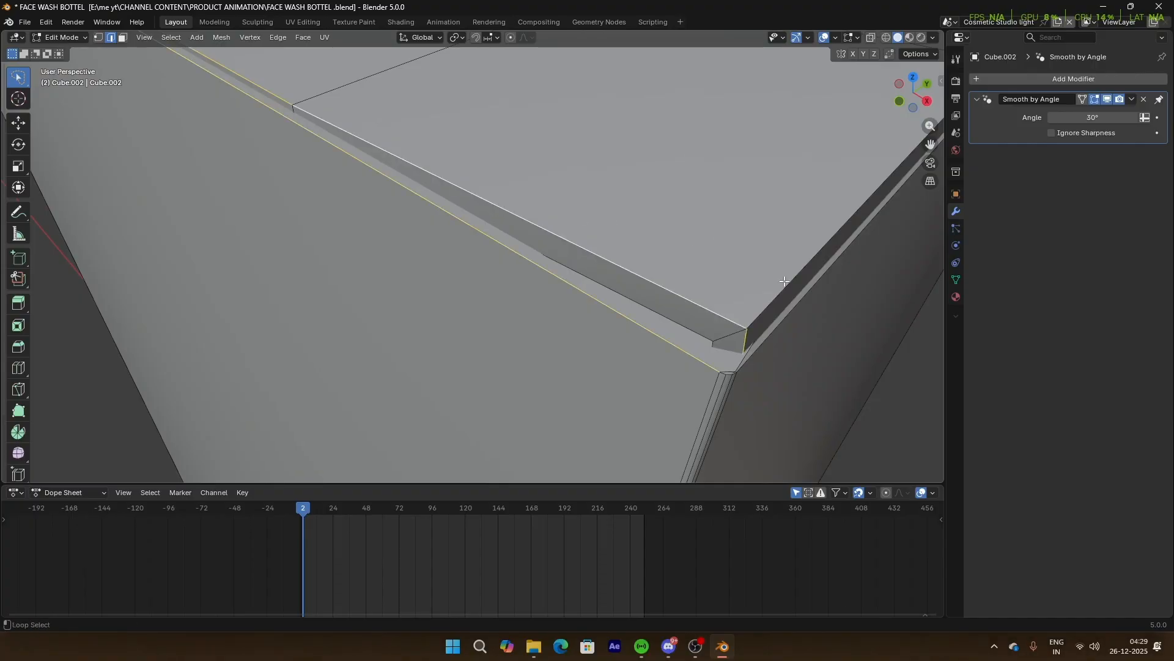
pyautogui.hotkey('ctrl', 'b')
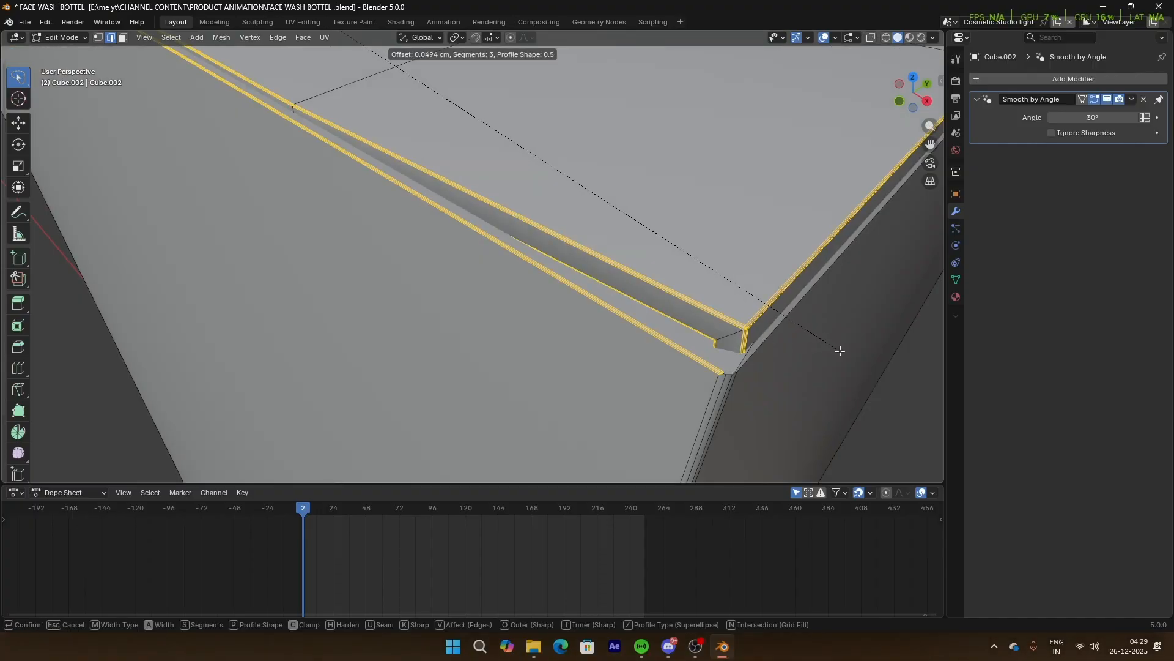
pyautogui.click(840, 351)
pyautogui.press('Tab')
# Step: Bevel the edge loops along the seam between the top panel and the side wall on the +Y side
pyautogui.scroll(-2, 823, 348)
pyautogui.moveTo(823, 349); pyautogui.dragTo(680, 323, button='middle')
pyautogui.moveTo(776, 323); pyautogui.dragTo(667, 257, button='middle')
pyautogui.press('Tab')
pyautogui.scroll(3, 440, 319)
pyautogui.scroll(-1, 376, 323)
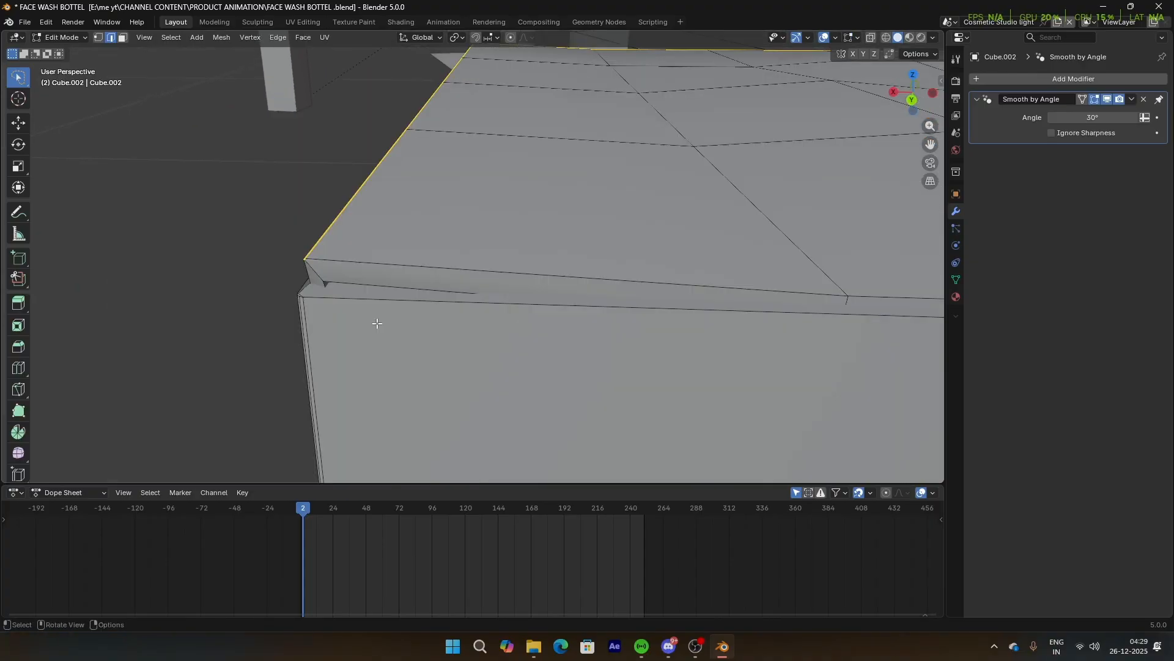
pyautogui.click(369, 301)
pyautogui.keyDown('alt'); pyautogui.keyDown('shift'); pyautogui.click(369, 299); pyautogui.keyUp('shift'); pyautogui.keyUp('alt')
pyautogui.keyDown('alt'); pyautogui.keyDown('shift'); pyautogui.click(369, 299); pyautogui.keyUp('shift'); pyautogui.keyUp('alt')
pyautogui.keyDown('alt'); pyautogui.keyDown('shift'); pyautogui.click(384, 268); pyautogui.keyUp('shift'); pyautogui.keyUp('alt')
pyautogui.hotkey('ctrl', 'b')
pyautogui.click(432, 362)
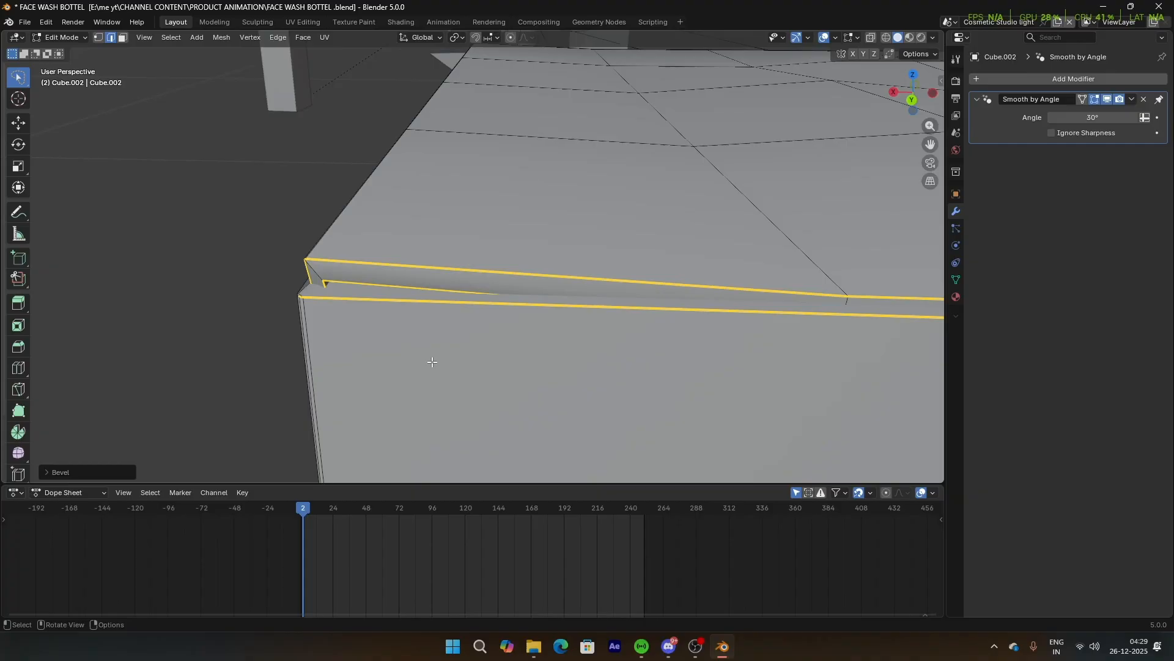
pyautogui.press('Tab')
# Step: Bevel the remaining top edge where the panel joins the side wall directly
pyautogui.scroll(-5, 477, 344)
pyautogui.moveTo(509, 331); pyautogui.dragTo(438, 328, button='middle')
pyautogui.scroll(2, 438, 328)
pyautogui.press('Tab')
pyautogui.click(435, 393)
pyautogui.keyDown('alt'); pyautogui.keyDown('shift'); pyautogui.click(435, 393); pyautogui.keyUp('shift'); pyautogui.keyUp('alt')
pyautogui.hotkey('ctrl', 'b')
pyautogui.click(454, 449)
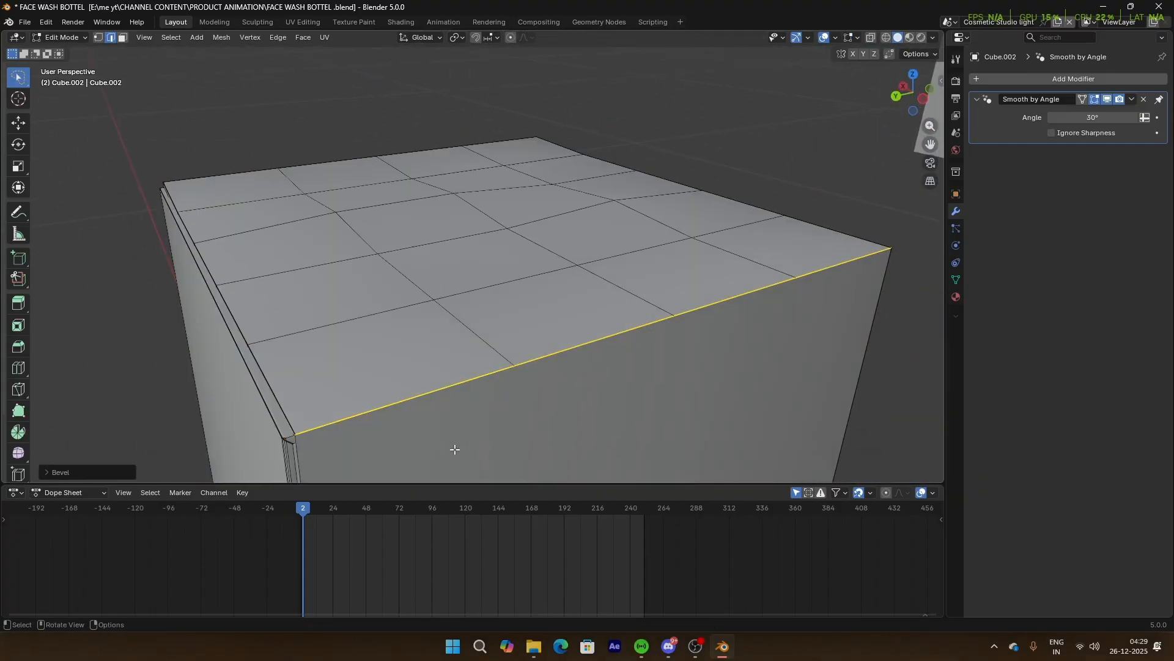
# Step: Examine the bottom corner and lower edges of the box from below
pyautogui.press('Tab')
pyautogui.scroll(-5, 452, 438)
pyautogui.moveTo(450, 423); pyautogui.dragTo(530, 270, button='middle')
pyautogui.scroll(-3, 468, 317)
pyautogui.scroll(5, 506, 341)
pyautogui.moveTo(506, 340); pyautogui.dragTo(561, 253, button='middle')
pyautogui.scroll(-6, 566, 367)
pyautogui.scroll(9, 556, 303)
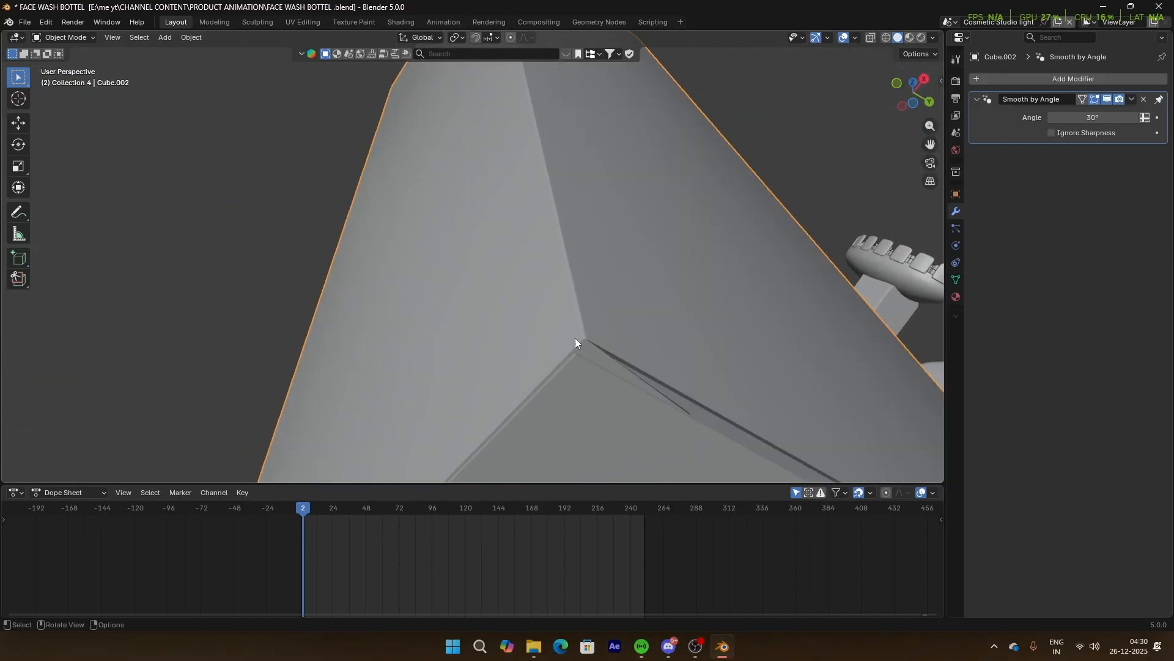
# Step: Try to bevel the edge loops around the bottom panel and the lower rim of the box walls
pyautogui.press('Tab')
pyautogui.moveTo(569, 336); pyautogui.dragTo(563, 278, button='middle')
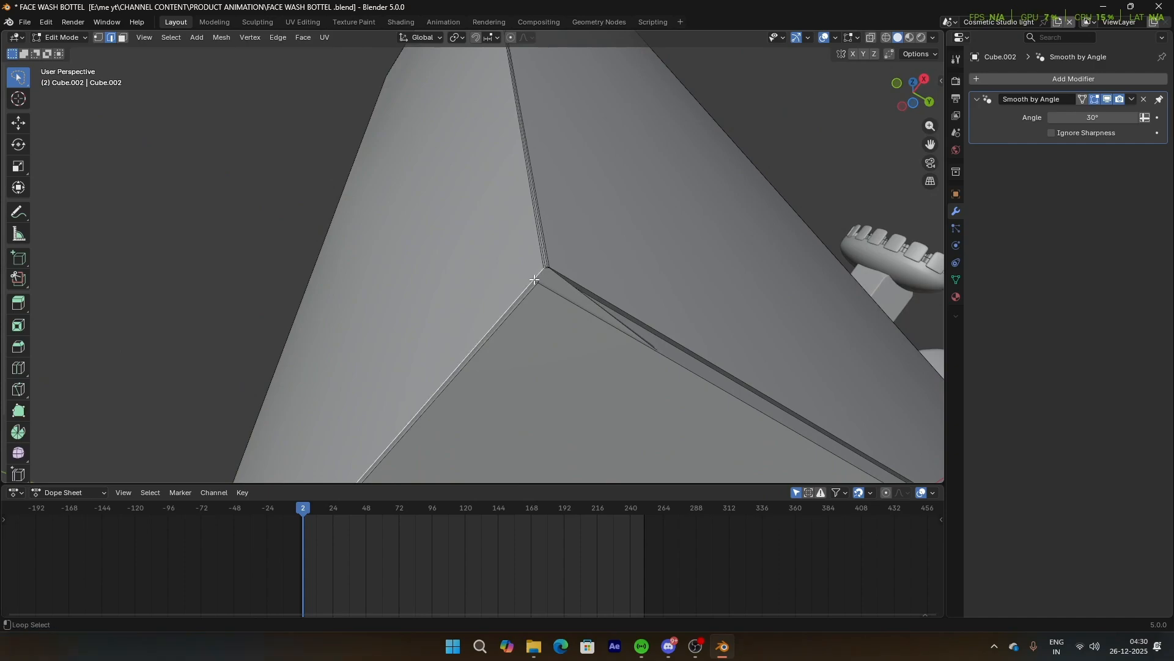
pyautogui.keyDown('alt'); pyautogui.click(533, 297); pyautogui.keyUp('alt')
pyautogui.keyDown('shift'); pyautogui.click(589, 280); pyautogui.keyUp('shift')
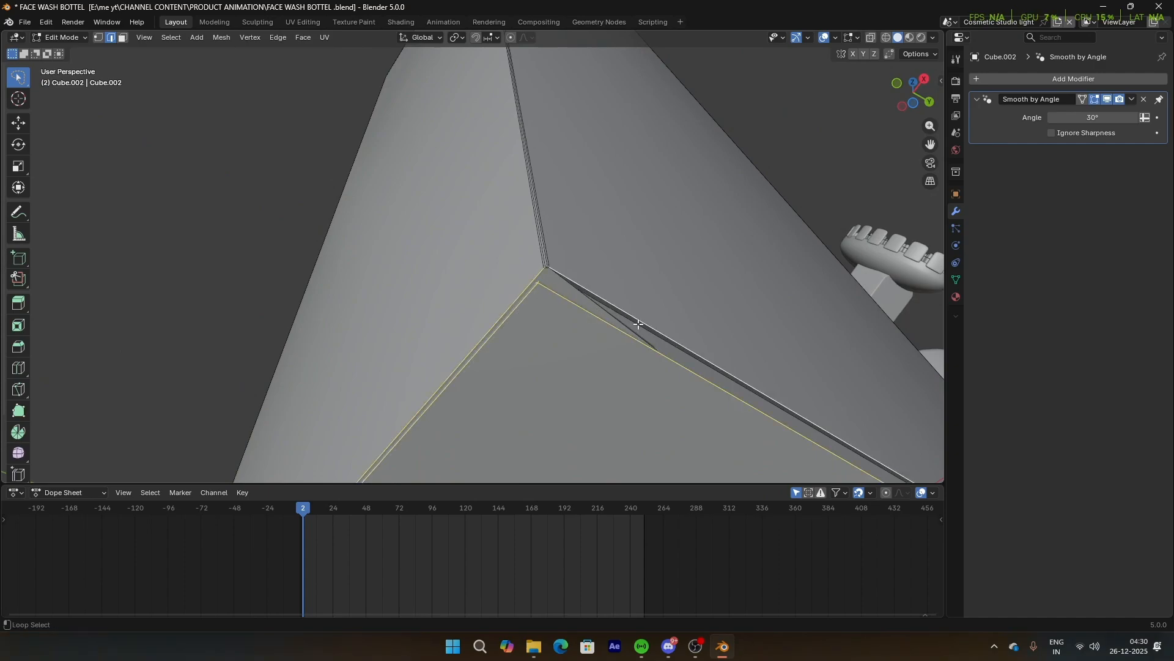
pyautogui.moveTo(623, 326); pyautogui.dragTo(570, 230, button='middle')
pyautogui.scroll(3, 578, 211)
pyautogui.keyDown('shift'); pyautogui.moveTo(587, 189); pyautogui.dragTo(569, 298, button='middle'); pyautogui.keyUp('shift')
pyautogui.keyDown('alt'); pyautogui.keyDown('shift'); pyautogui.click(569, 368); pyautogui.keyUp('shift'); pyautogui.keyUp('alt')
pyautogui.keyDown('alt'); pyautogui.keyDown('shift'); pyautogui.click(569, 382); pyautogui.keyUp('shift'); pyautogui.keyUp('alt')
pyautogui.scroll(-5, 620, 315)
pyautogui.moveTo(621, 314); pyautogui.dragTo(540, 288, button='middle')
pyautogui.scroll(6, 540, 288)
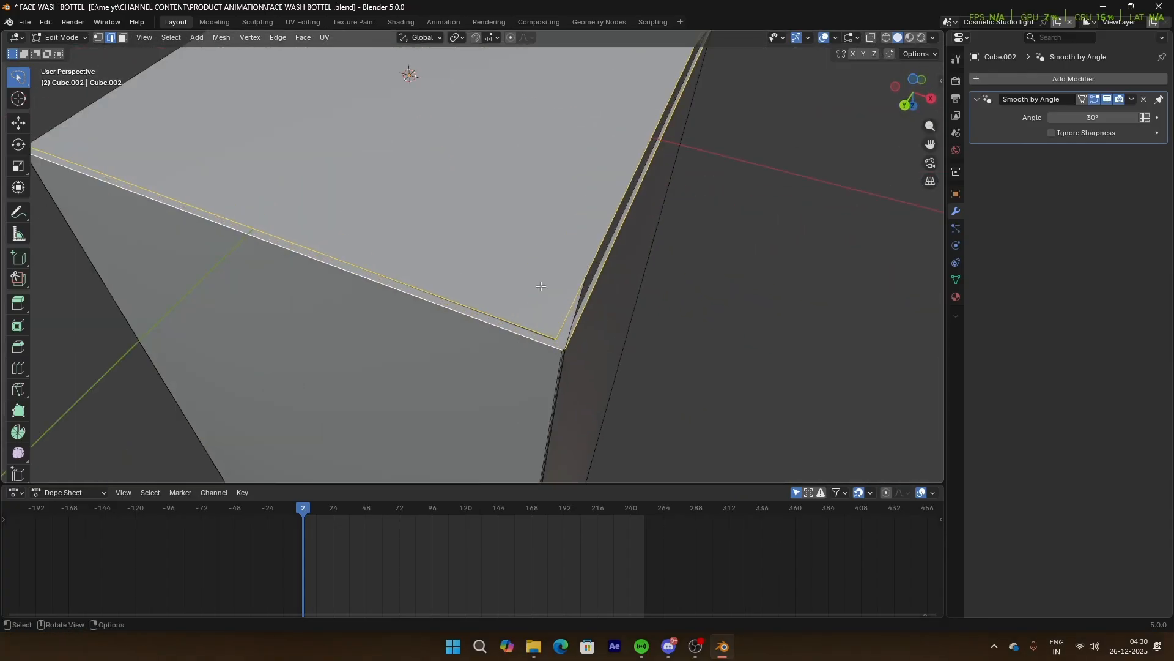
pyautogui.hotkey('ctrl', 'b')
pyautogui.rightClick(709, 350)
# Step: Select the finished box together with all parts of the pump bottle in Object Mode
pyautogui.press('Tab')
pyautogui.scroll(-7, 624, 318)
pyautogui.moveTo(554, 287); pyautogui.dragTo(588, 285, button='middle')
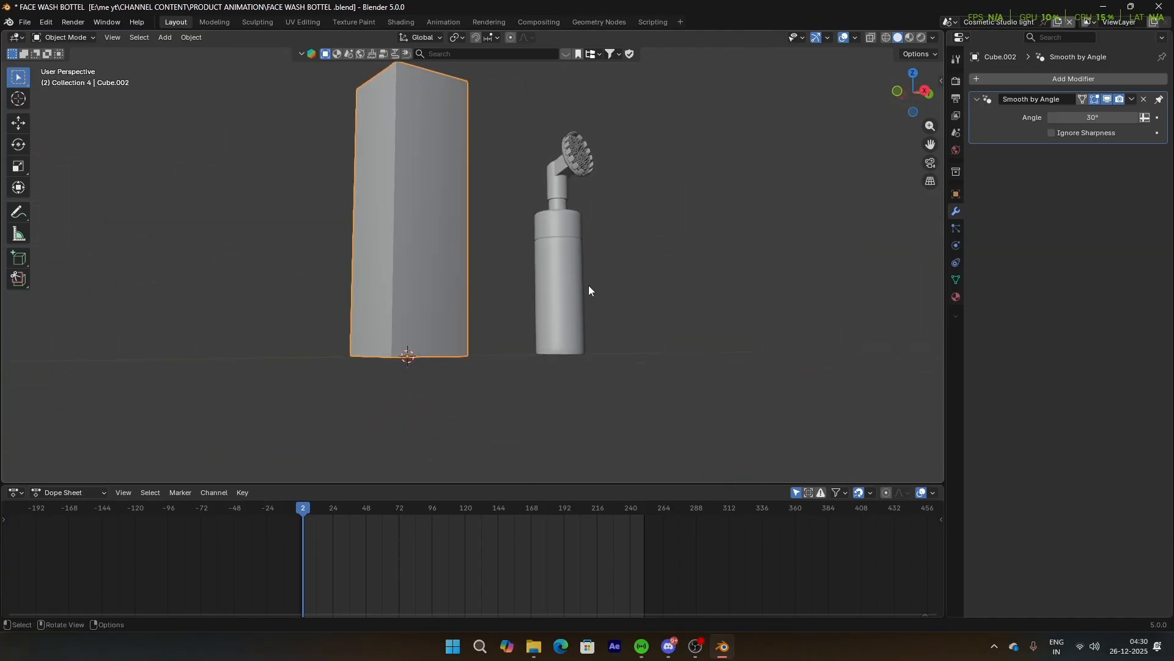
pyautogui.click(581, 286)
pyautogui.click(647, 319)
pyautogui.moveTo(636, 188); pyautogui.dragTo(357, 374)
pyautogui.click(708, 425)
pyautogui.scroll(-4, 630, 261)
pyautogui.moveTo(630, 262); pyautogui.dragTo(535, 264, button='middle')
pyautogui.moveTo(362, 140); pyautogui.dragTo(728, 447)
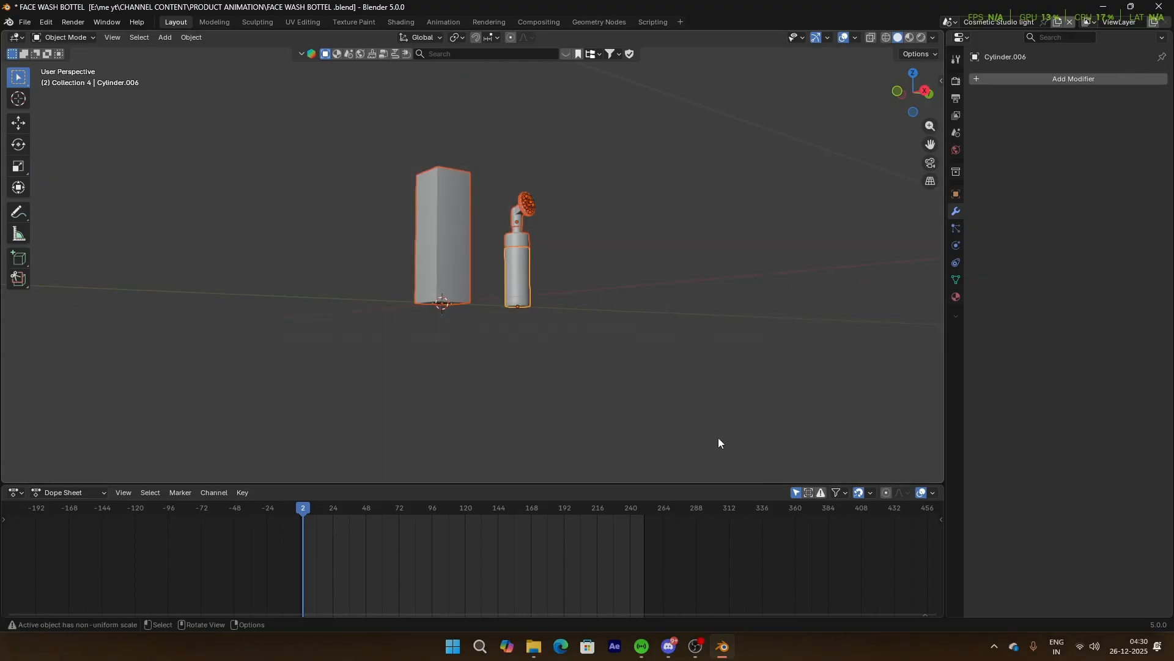
pyautogui.scroll(-5, 678, 446)
pyautogui.moveTo(628, 445); pyautogui.dragTo(338, 369, button='middle')
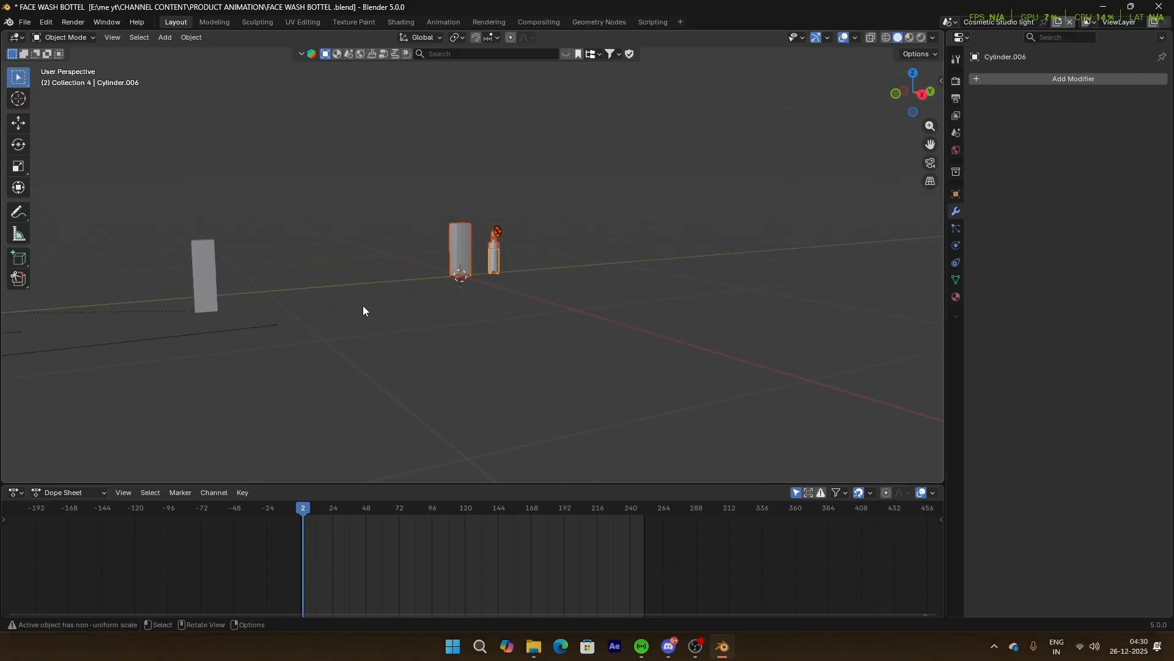
pyautogui.click(66, 22)
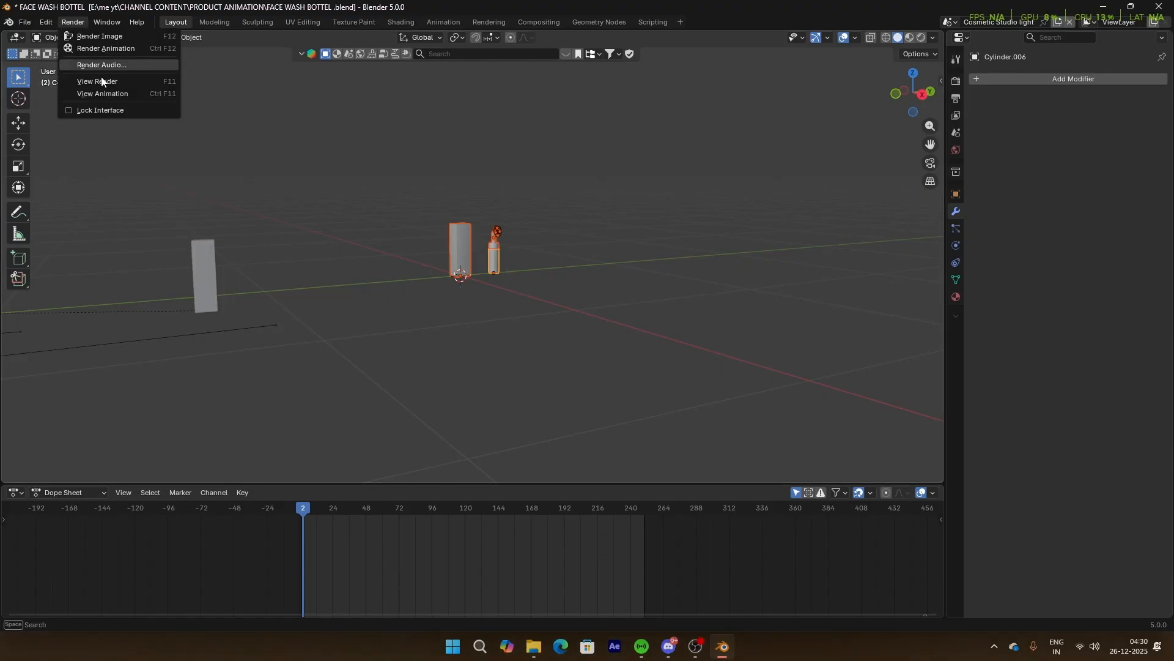
pyautogui.click(114, 79)
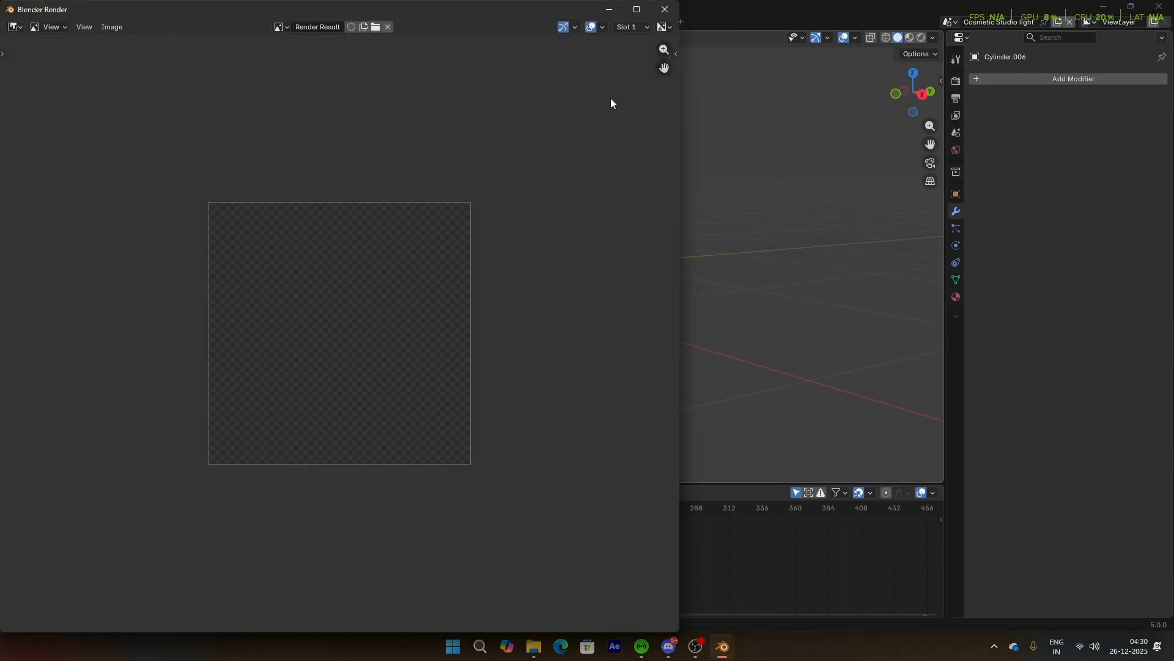
pyautogui.click(665, 10)
# Step: Bring the studio backdrop scene into view and display it in Rendered shading
pyautogui.keyDown('shift'); pyautogui.moveTo(457, 310); pyautogui.dragTo(714, 254, button='middle'); pyautogui.keyUp('shift')
pyautogui.scroll(-6, 713, 254)
pyautogui.scroll(7, 315, 321)
pyautogui.keyDown('shift'); pyautogui.moveTo(177, 302); pyautogui.dragTo(247, 317, button='middle'); pyautogui.keyUp('shift')
pyautogui.scroll(-5, 247, 317)
pyautogui.press('z')
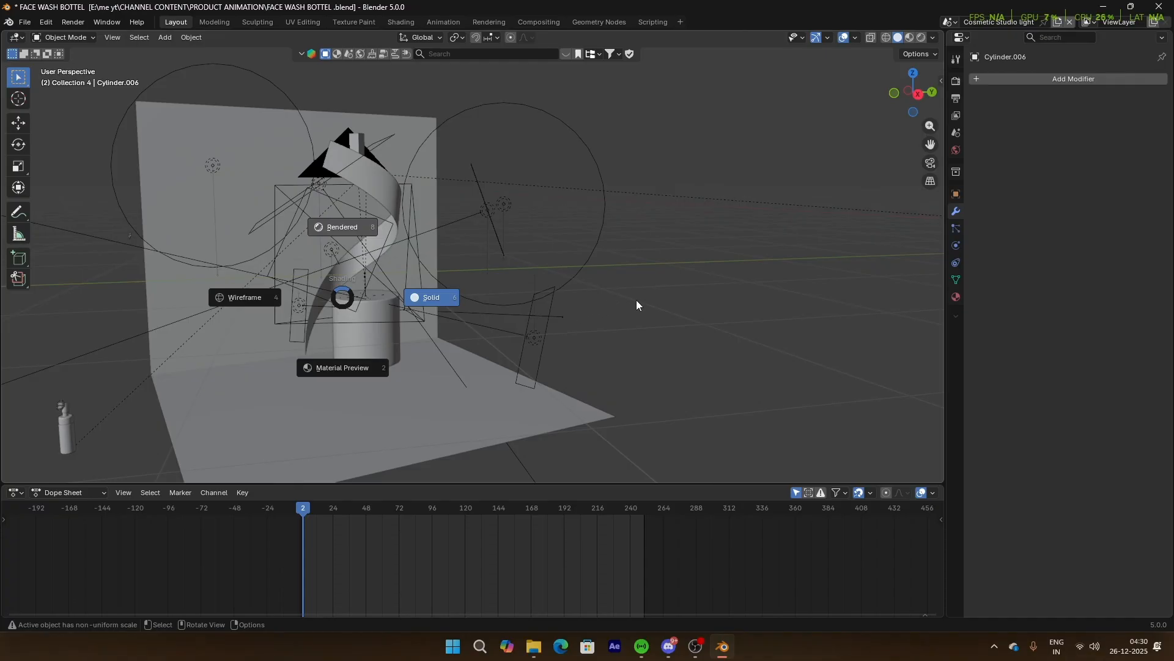
pyautogui.scroll(7, 372, 333)
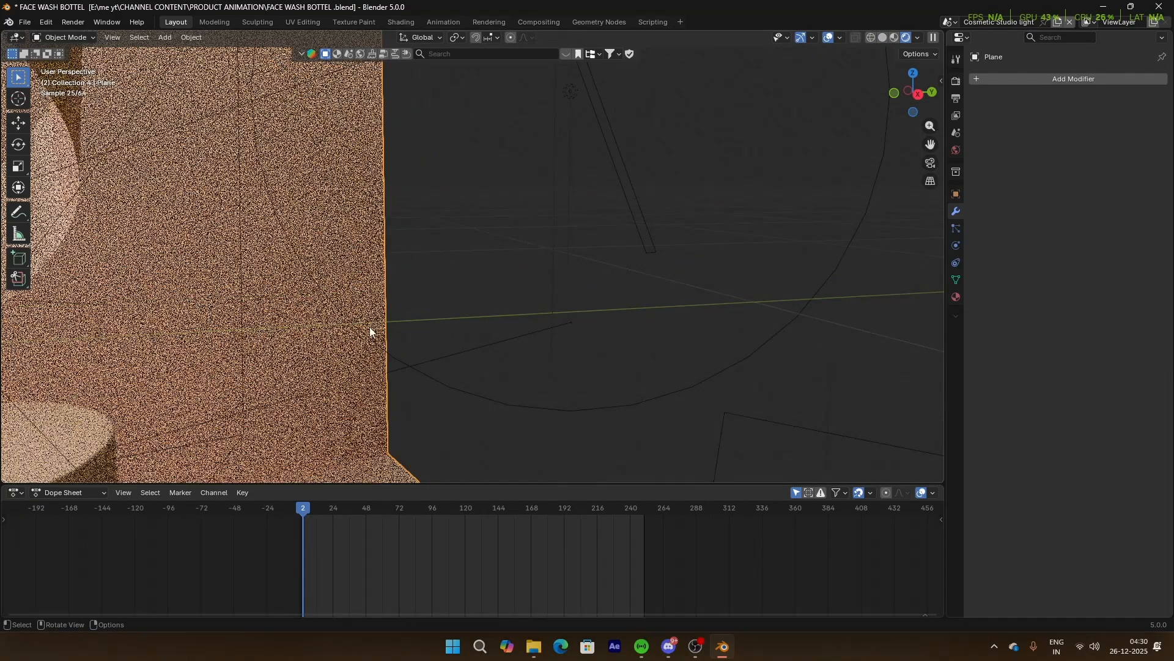
# Step: Examine the backdrop, cylindrical podium and spiral ribbon in the rendered scene, and return the viewport to Solid shading
pyautogui.keyDown('shift'); pyautogui.moveTo(147, 294); pyautogui.dragTo(395, 254, button='middle'); pyautogui.keyUp('shift')
pyautogui.scroll(-7, 395, 255)
pyautogui.click(420, 249)
pyautogui.click(406, 358)
pyautogui.click(483, 342)
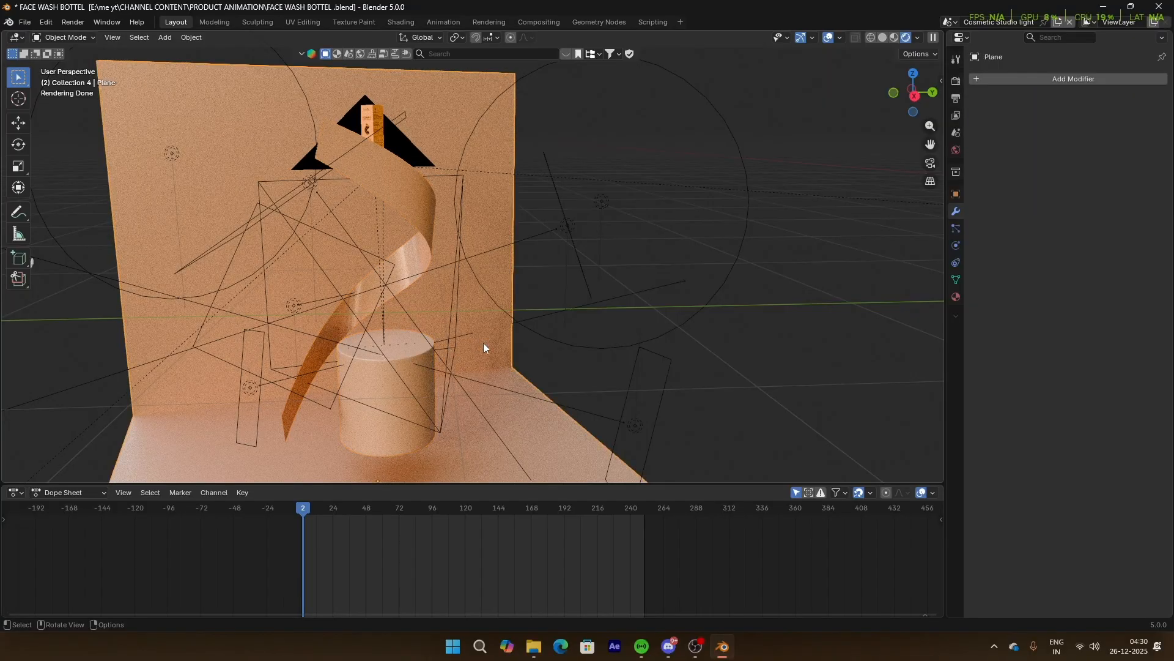
pyautogui.click(409, 376)
pyautogui.click(421, 275)
pyautogui.click(410, 376)
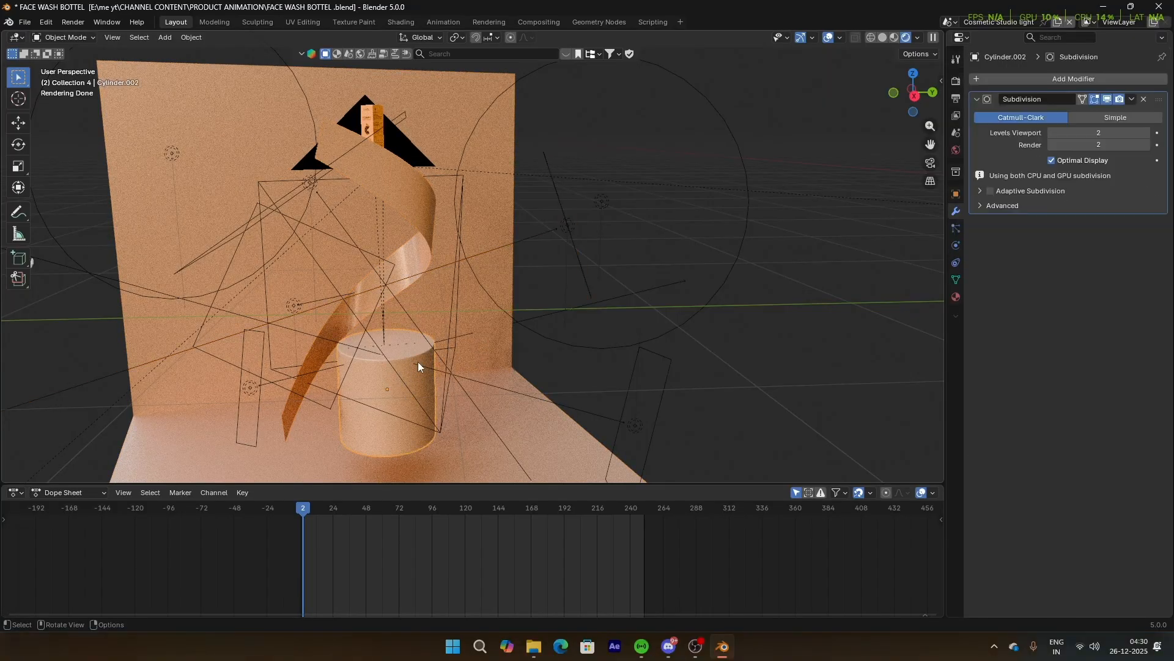
pyautogui.scroll(-5, 410, 373)
pyautogui.scroll(3, 419, 361)
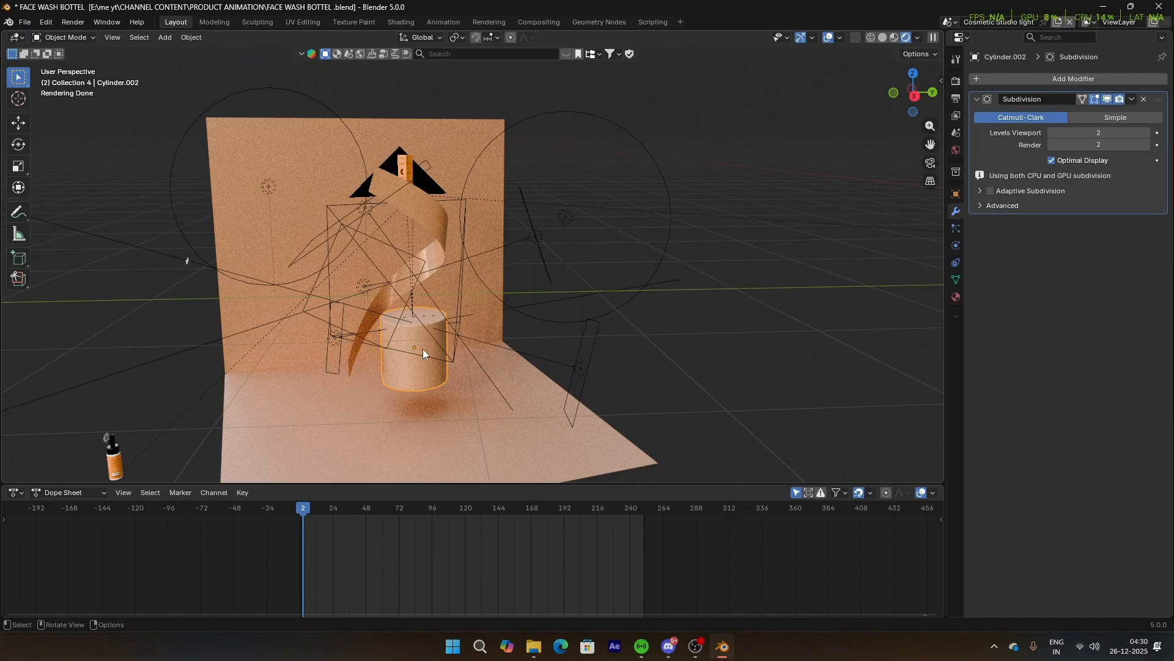
pyautogui.click(447, 415)
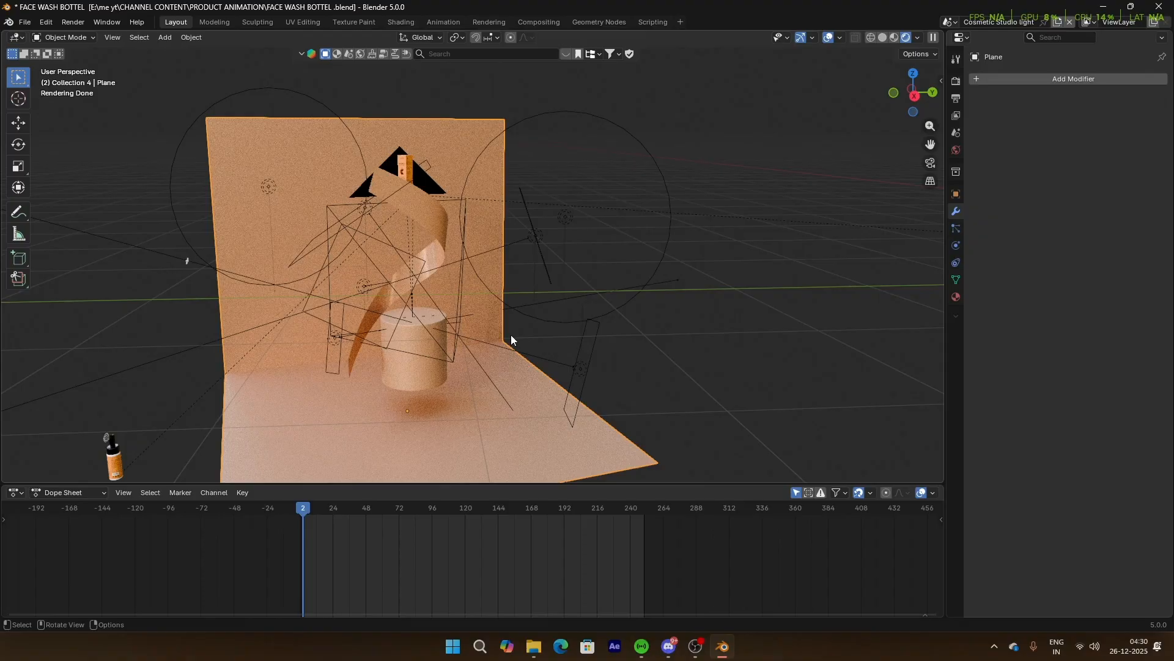
pyautogui.click(412, 193)
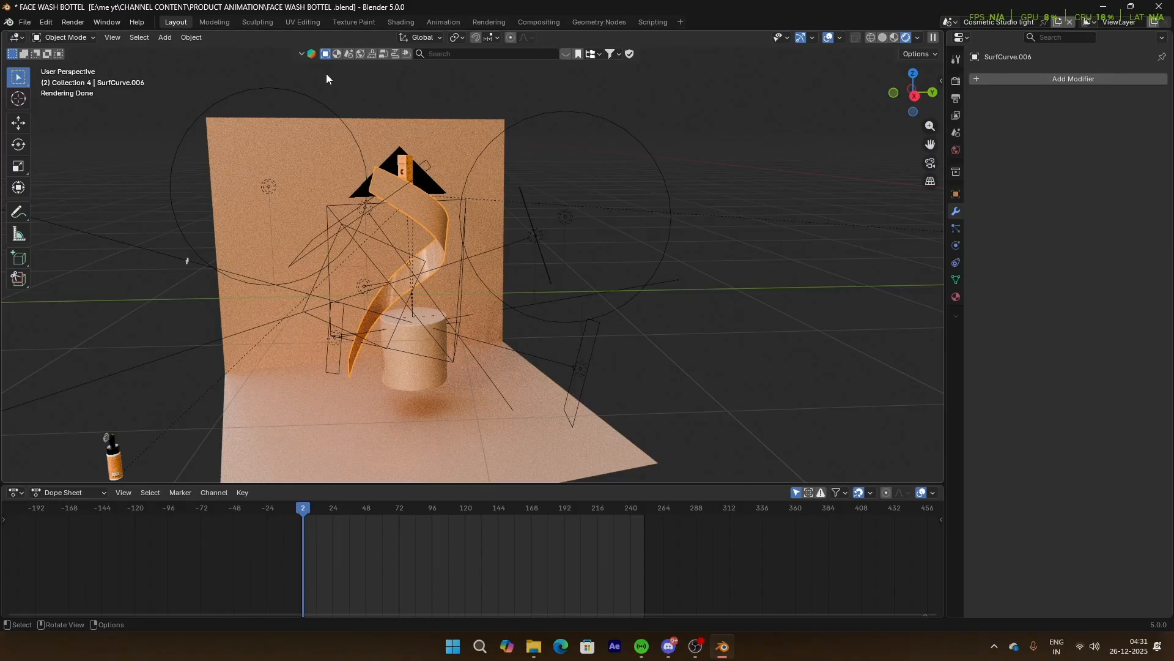
pyautogui.press('z')
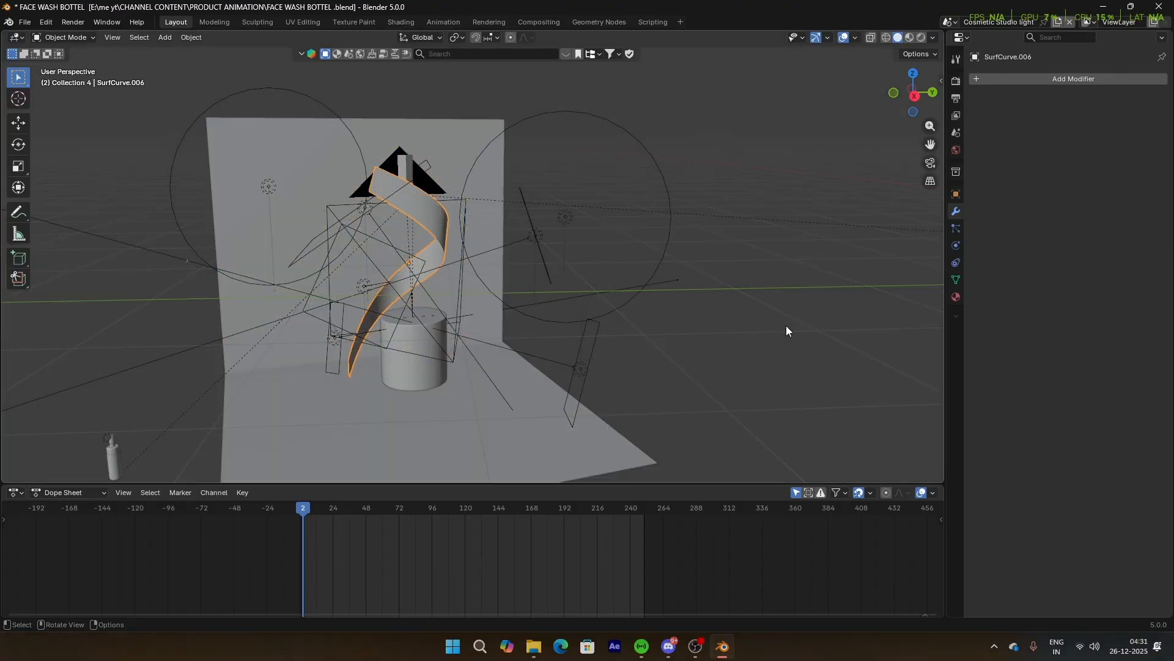
# Step: Move the box and all parts of the pump bottle beside it into a new collection named MODELS FOR YT
pyautogui.scroll(-9, 785, 325)
pyautogui.moveTo(669, 220); pyautogui.dragTo(773, 303)
pyautogui.press('KP_Decimal')
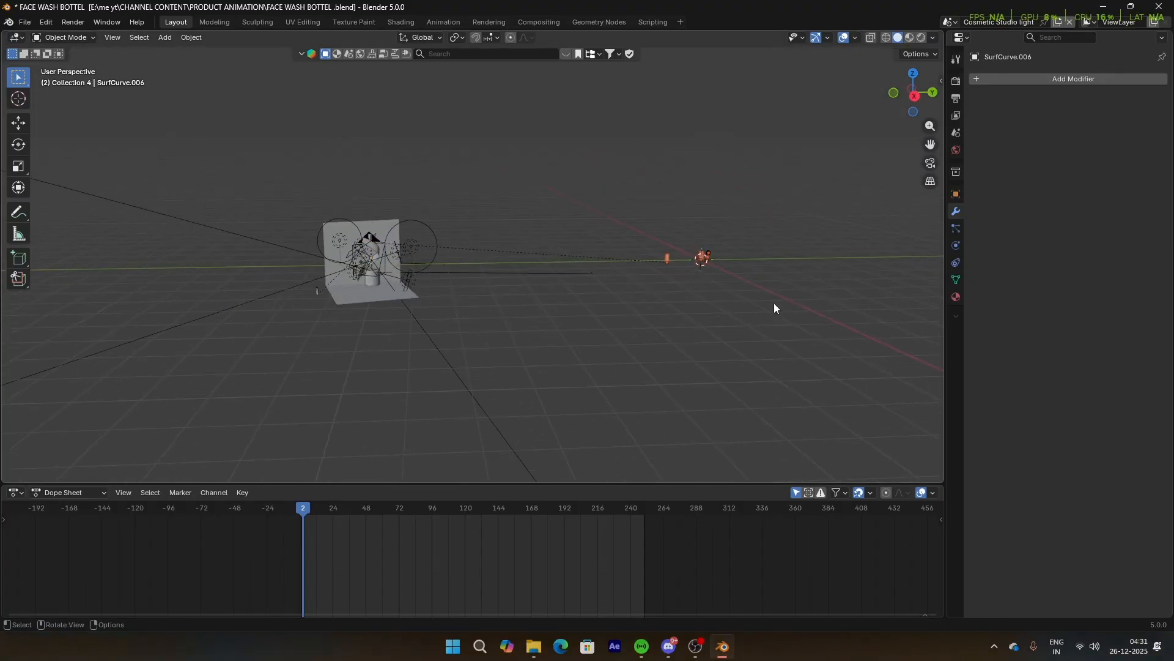
pyautogui.press('KP_Decimal')
pyautogui.scroll(-7, 655, 275)
pyautogui.moveTo(393, 184); pyautogui.dragTo(525, 274)
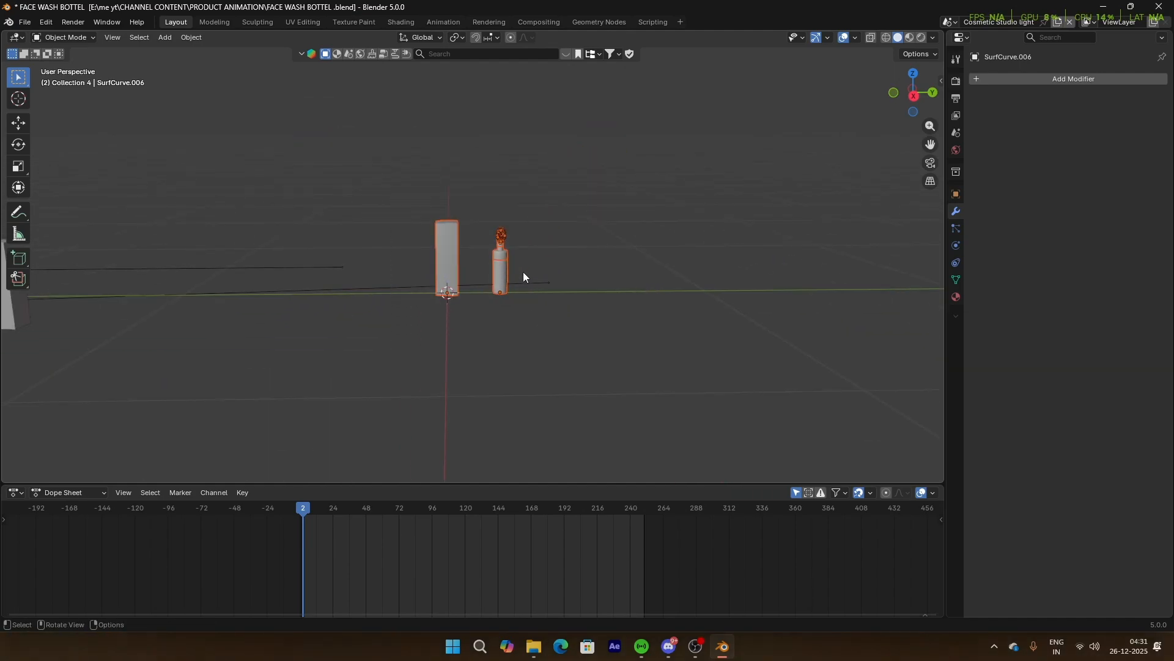
pyautogui.press('m')
pyautogui.click(505, 283)
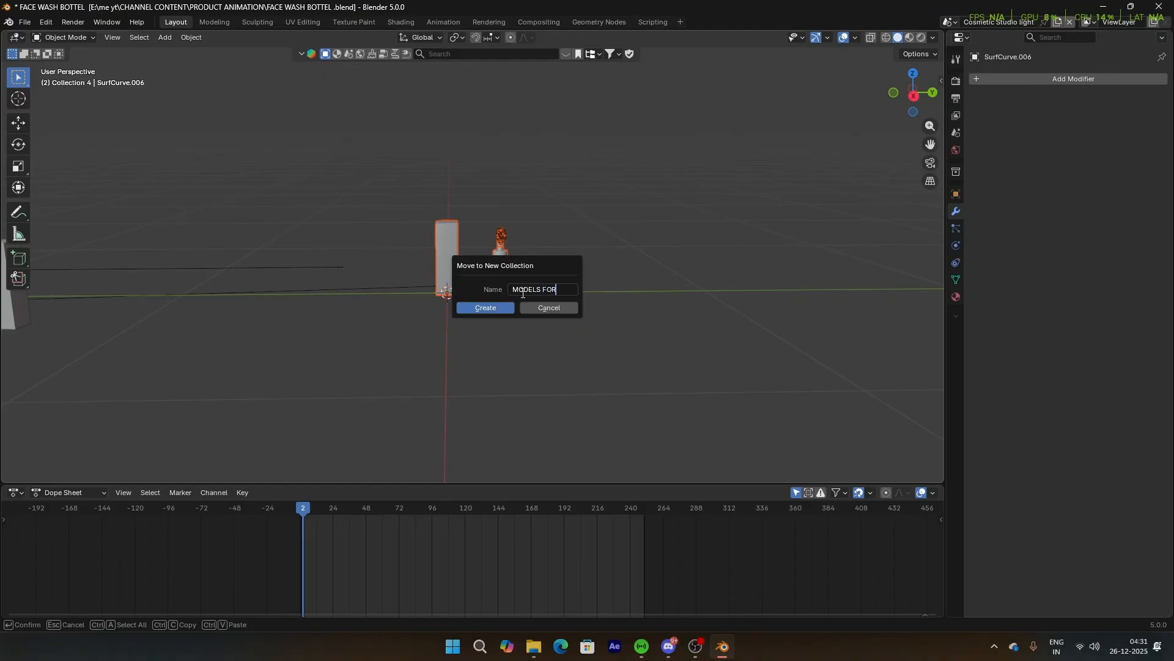
pyautogui.click(486, 307)
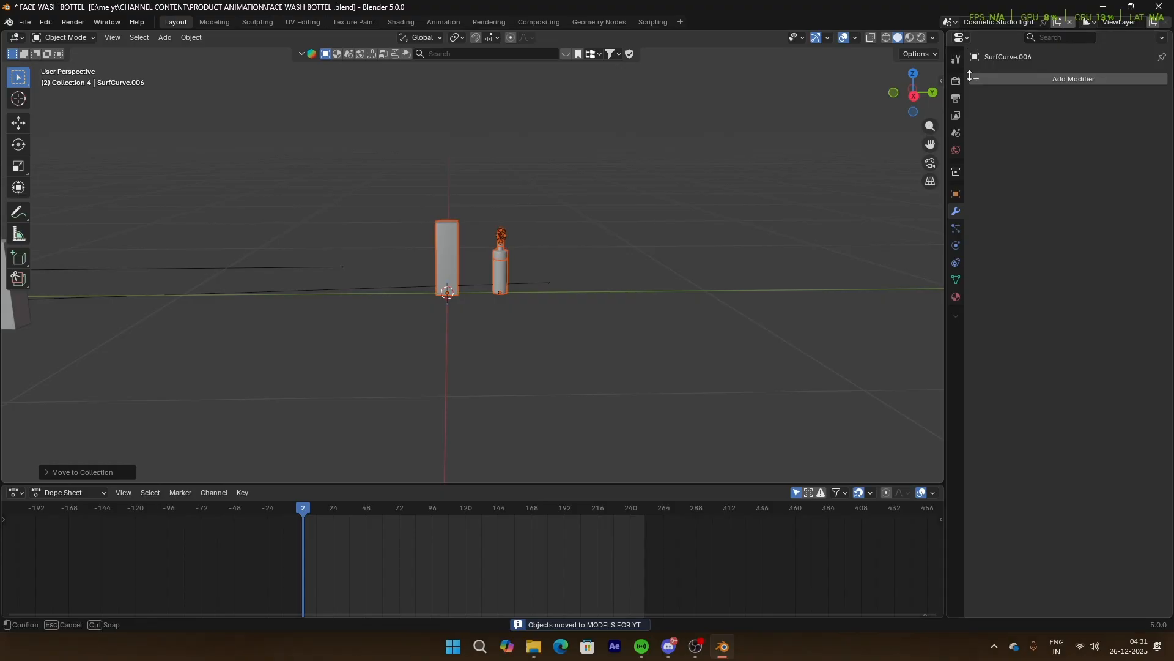
# Step: Split the Properties area in two and switch its upper half to the Outliner
pyautogui.moveTo(955, 28); pyautogui.dragTo(992, 259)
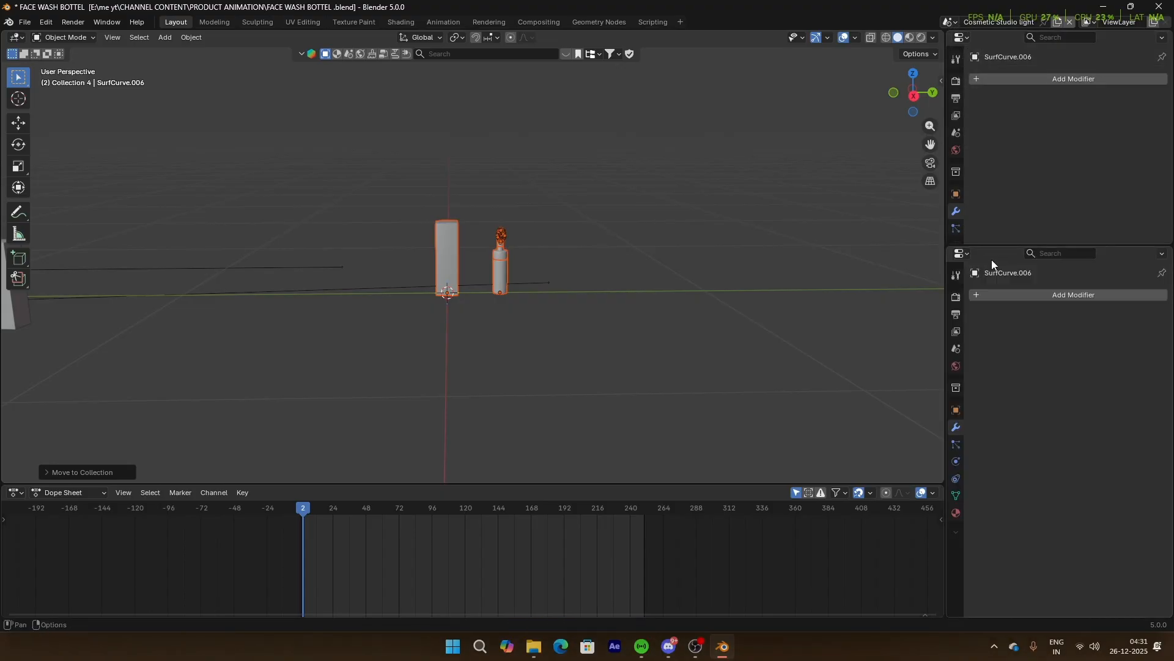
pyautogui.click(962, 38)
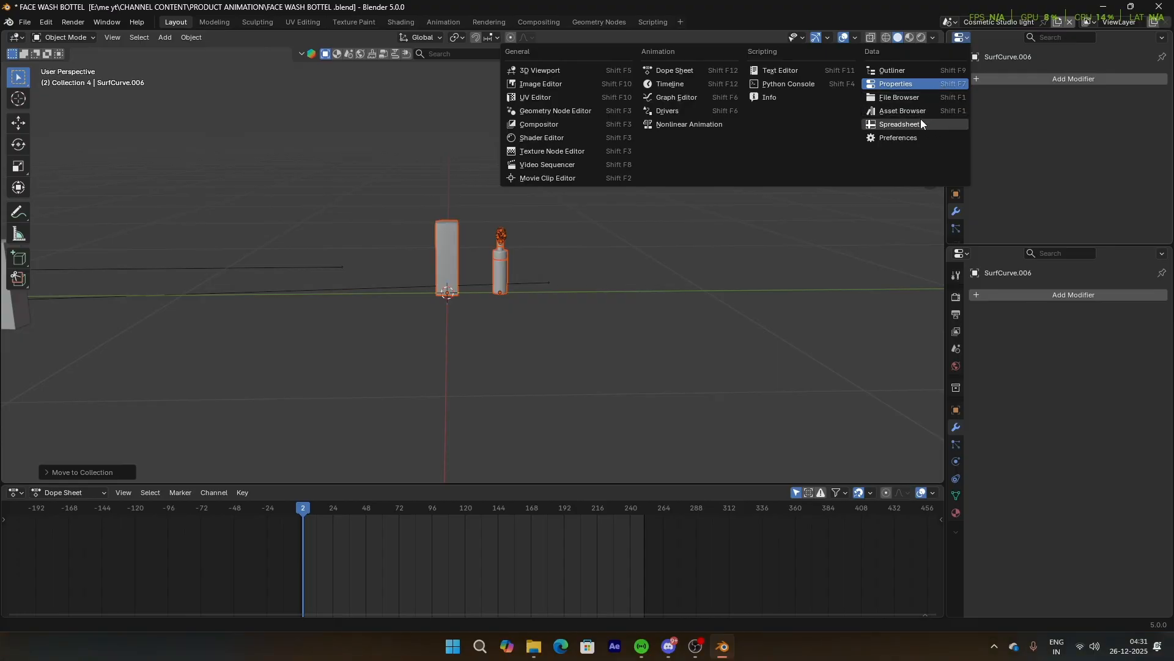
pyautogui.click(901, 69)
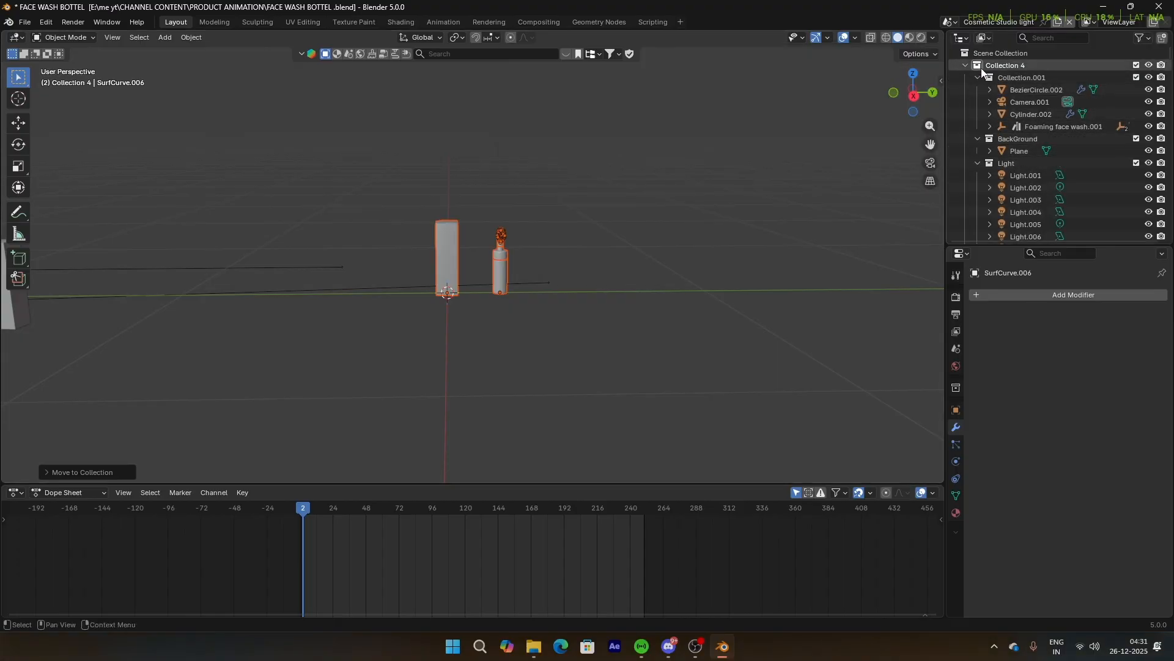
# Step: Collapse Collection 4 and MODELS FOR YT in the Outliner and exclude MODELS FOR YT from the view layer
pyautogui.click(965, 66)
pyautogui.click(965, 90)
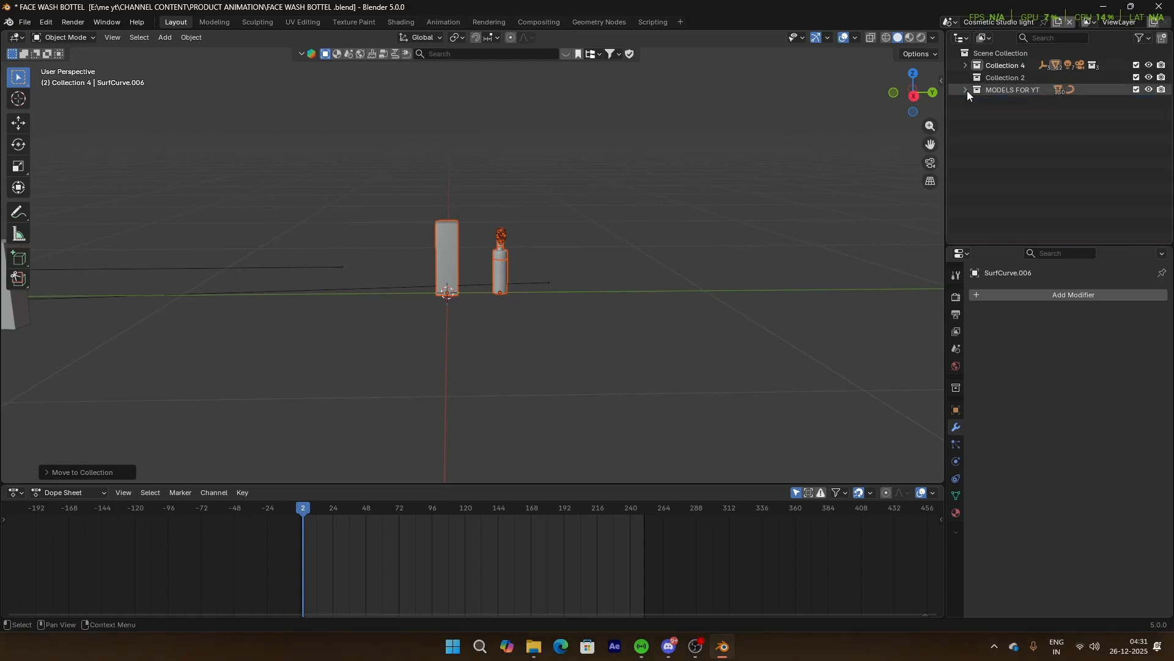
pyautogui.click(1137, 90)
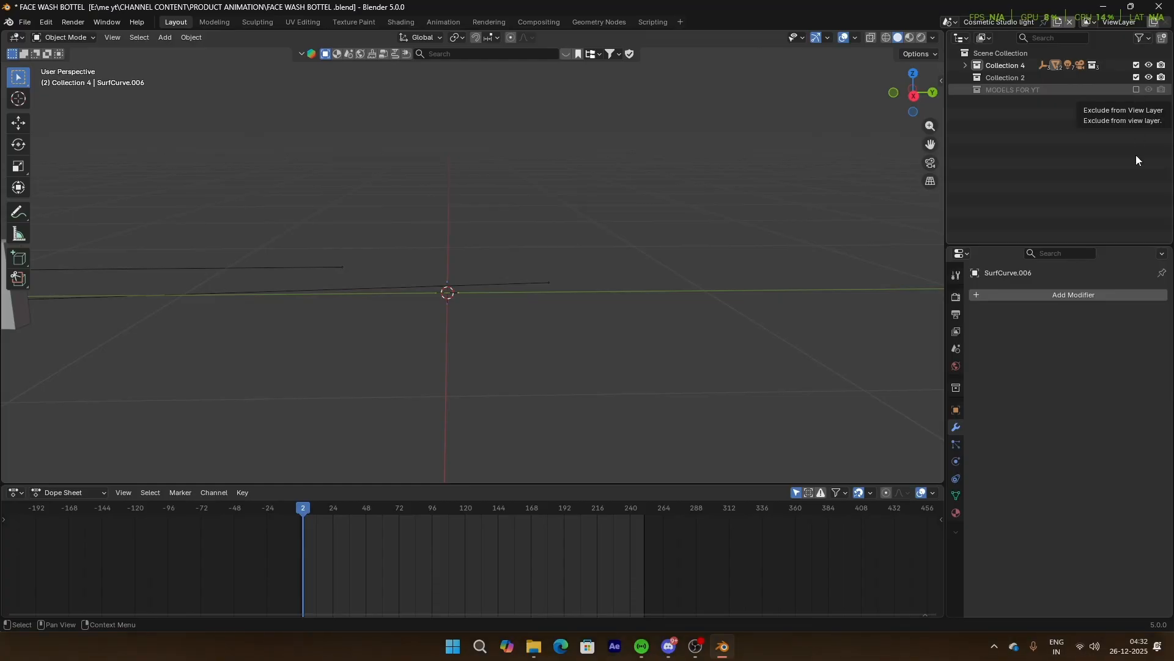
pyautogui.hotkey('alt', 'Tab')
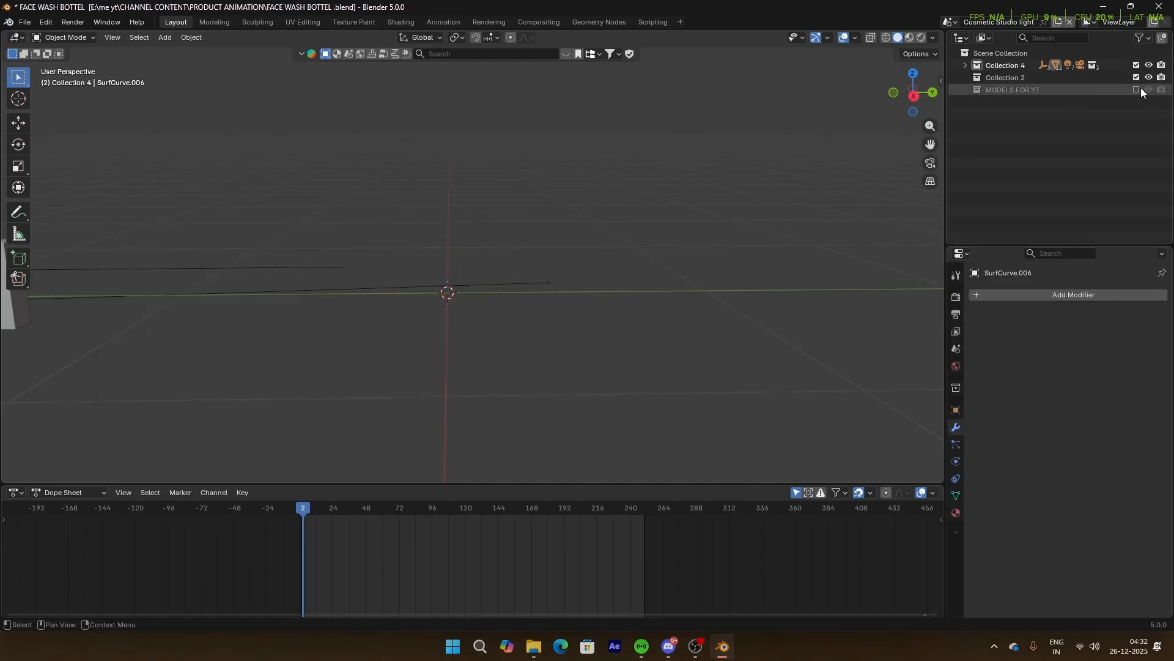
# Step: Add a Bézier circle at the 3D cursor, resize it around the origin and apply its transform
pyautogui.moveTo(551, 269); pyautogui.dragTo(529, 296, button='middle')
pyautogui.click(1026, 91)
pyautogui.hotkey('shift', 'a')
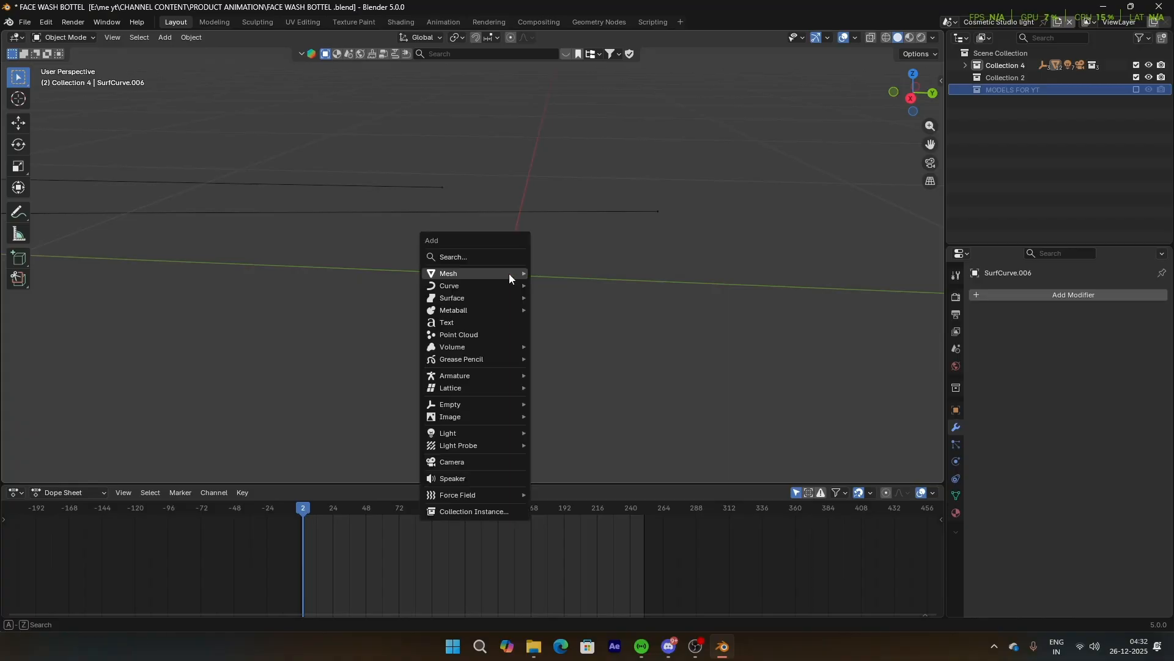
pyautogui.moveTo(508, 276)
pyautogui.press('Escape')
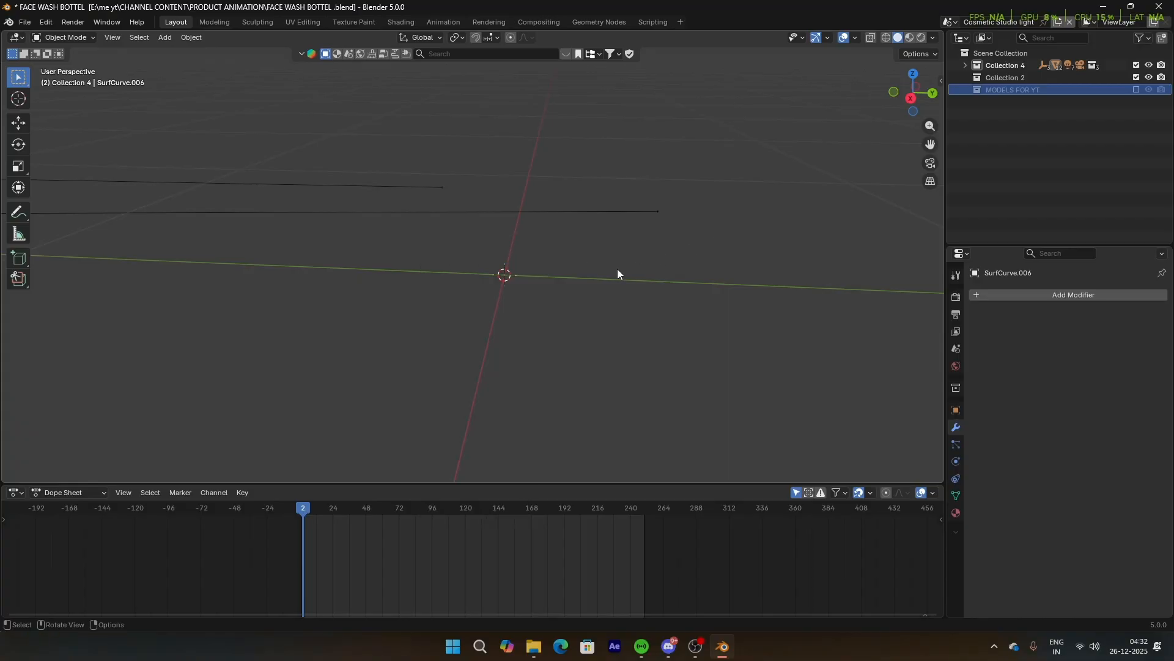
pyautogui.hotkey('shift', 'a')
pyautogui.moveTo(455, 304)
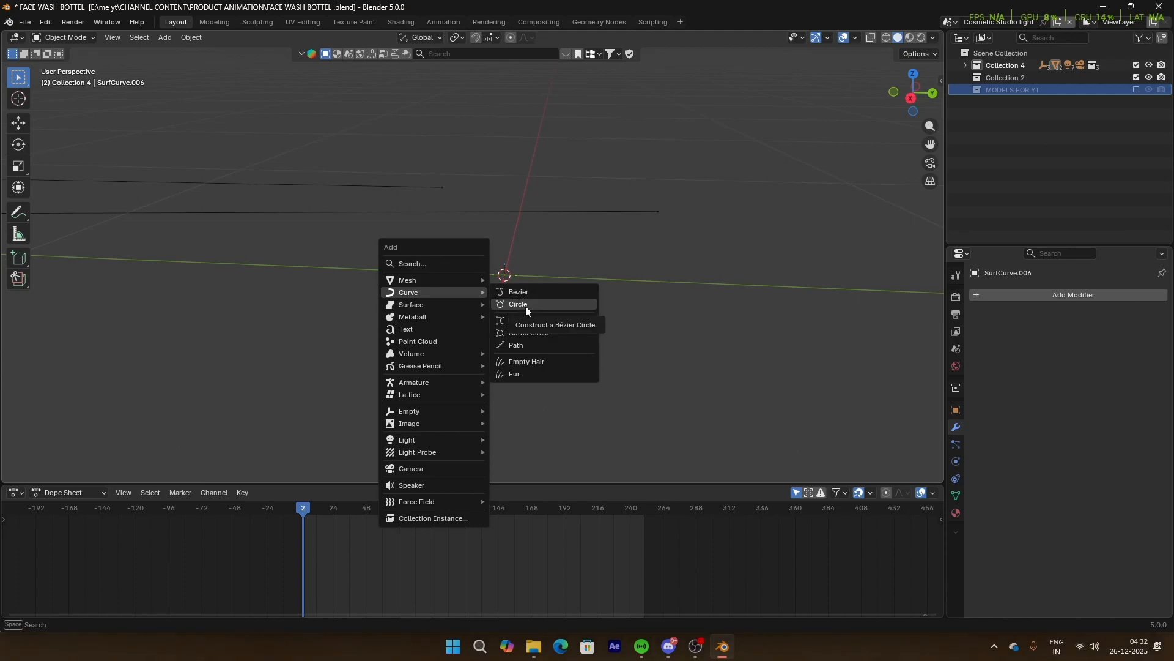
pyautogui.click(526, 305)
pyautogui.scroll(-5, 532, 310)
pyautogui.scroll(3, 636, 339)
pyautogui.press('s')
pyautogui.click(548, 297)
pyautogui.hotkey('ctrl', 'a')
pyautogui.click(548, 297)
# Step: In Edit Mode, raise the circle's control point on the -X side along Z and lower the +Y one slightly
pyautogui.press('Tab')
pyautogui.moveTo(550, 298); pyautogui.dragTo(560, 268, button='middle')
pyautogui.click(494, 240)
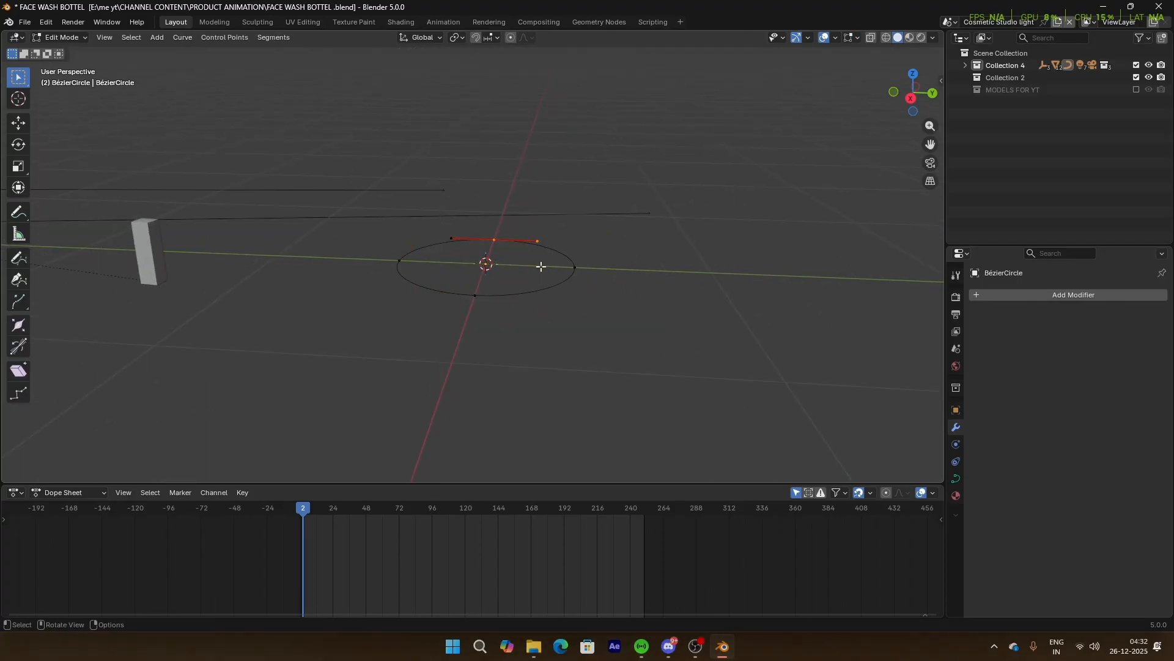
pyautogui.press('g')
pyautogui.press('z')
pyautogui.click(543, 189)
pyautogui.click(575, 267)
pyautogui.press('g')
pyautogui.press('z')
pyautogui.click(635, 320)
# Step: Raise the circle's control points on the -Y and +X sides along Z to tilt the loop steeply
pyautogui.click(399, 260)
pyautogui.press('g')
pyautogui.press('z')
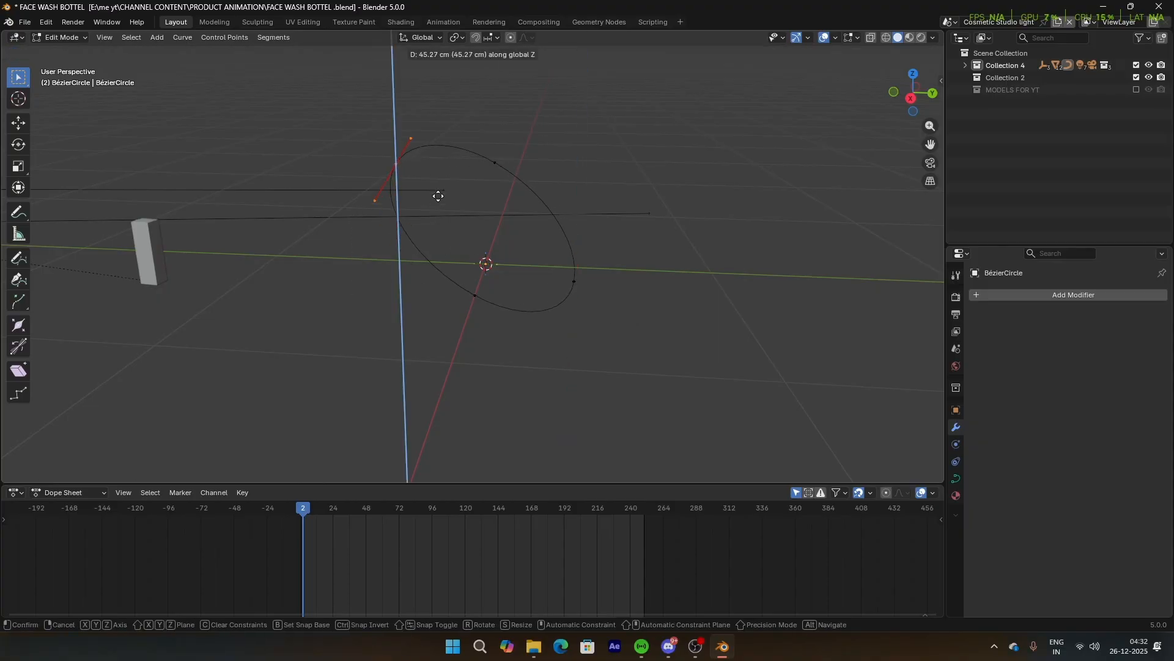
pyautogui.click(440, 136)
pyautogui.moveTo(426, 255); pyautogui.dragTo(465, 296)
pyautogui.press('g')
pyautogui.press('z')
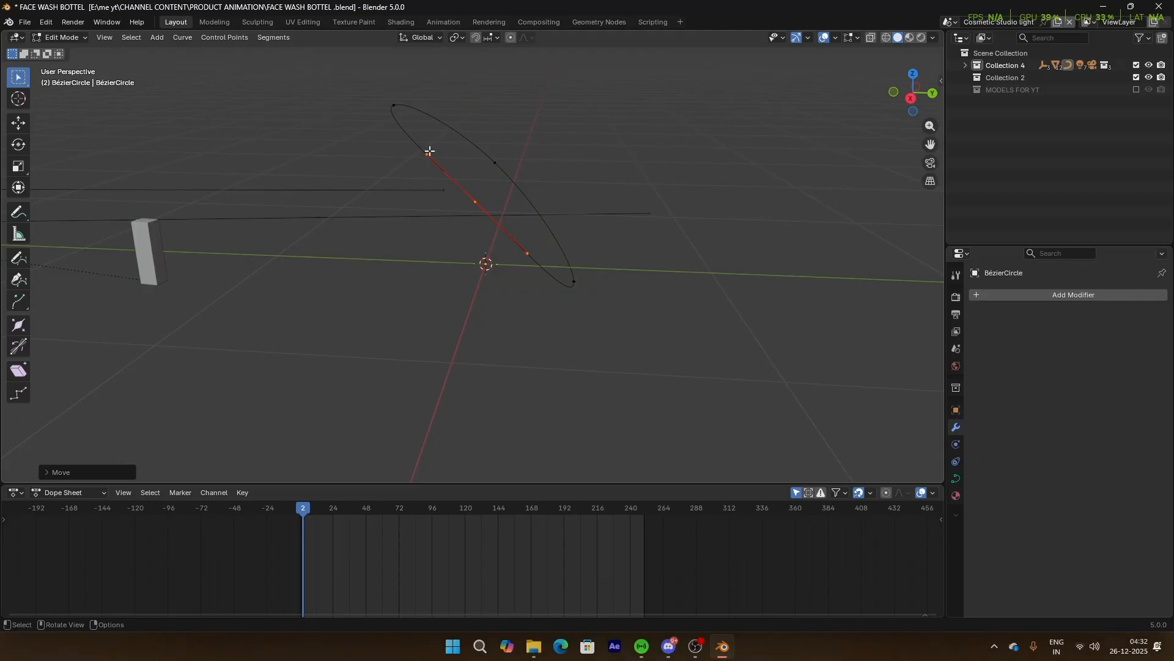
# Step: Subdivide the segment between the -Y and +X control points and raise the new point along Z
pyautogui.keyDown('shift'); pyautogui.moveTo(370, 85); pyautogui.dragTo(425, 137); pyautogui.keyUp('shift')
pyautogui.rightClick(425, 137)
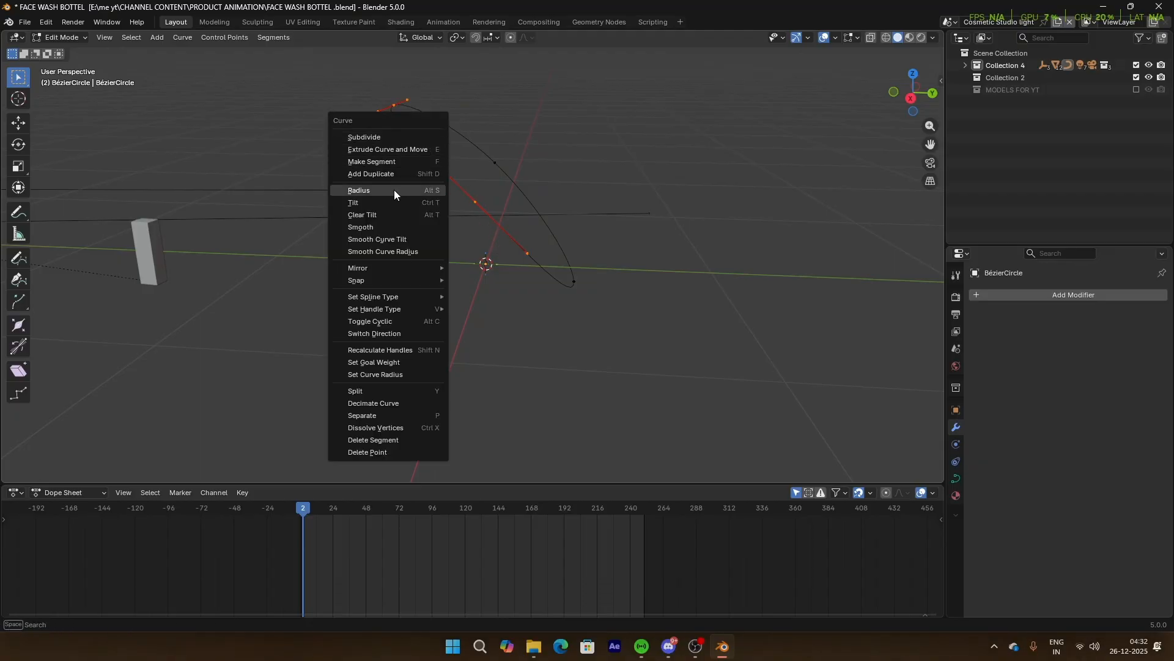
pyautogui.click(381, 138)
pyautogui.click(500, 241)
pyautogui.press('g')
pyautogui.click(498, 239)
pyautogui.moveTo(388, 127); pyautogui.dragTo(435, 162)
pyautogui.press('g')
pyautogui.press('z')
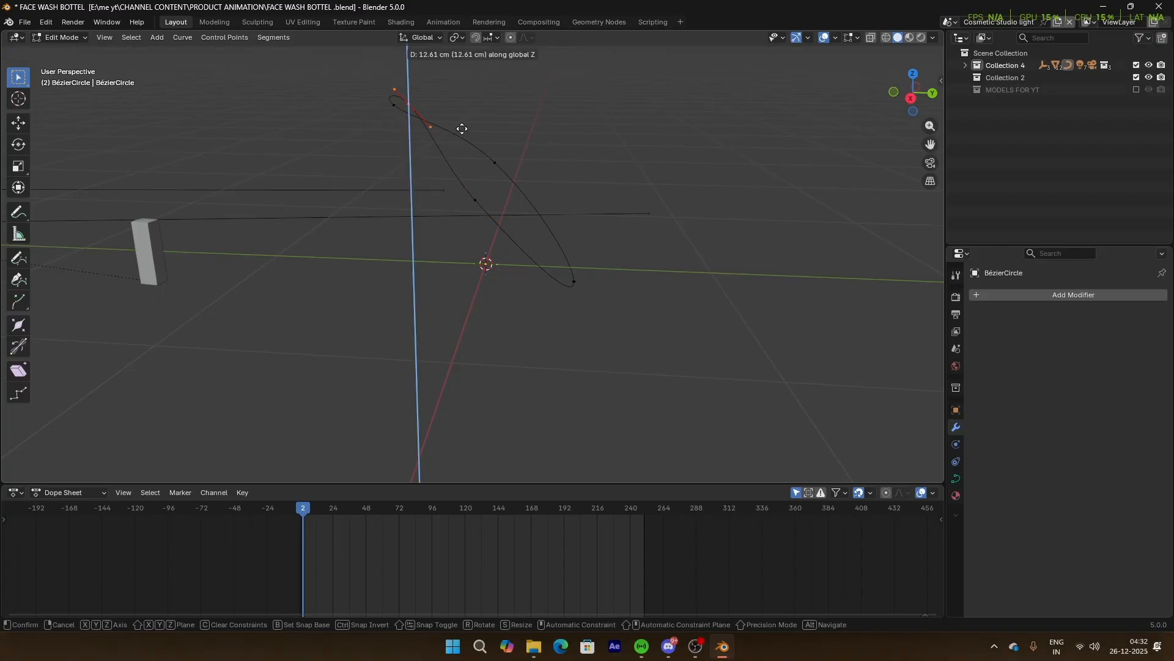
pyautogui.click(433, 122)
# Step: Delete the +X control point and move the subdivided point beside it further along Z
pyautogui.click(479, 205)
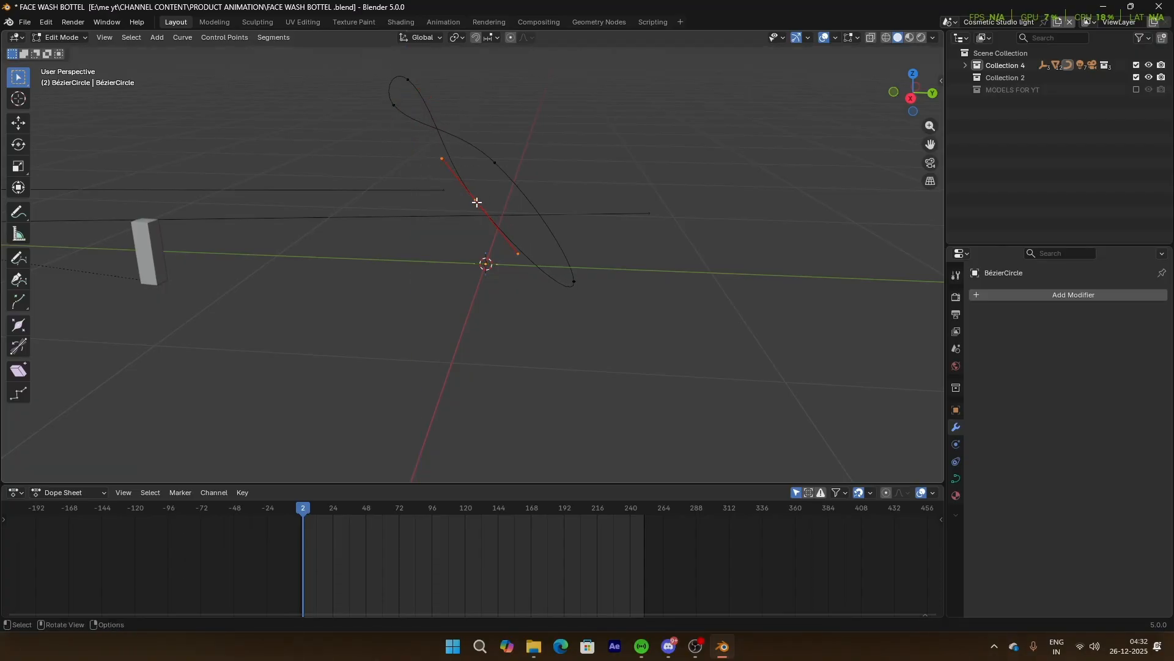
pyautogui.rightClick(477, 201)
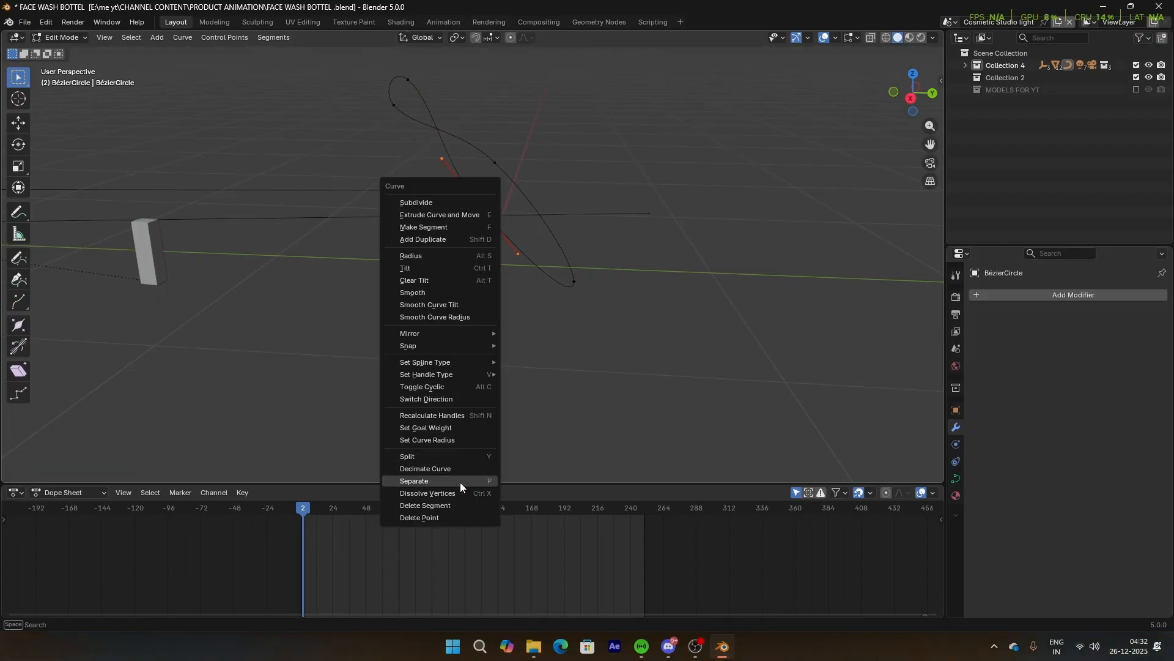
pyautogui.click(460, 482)
pyautogui.rightClick(481, 202)
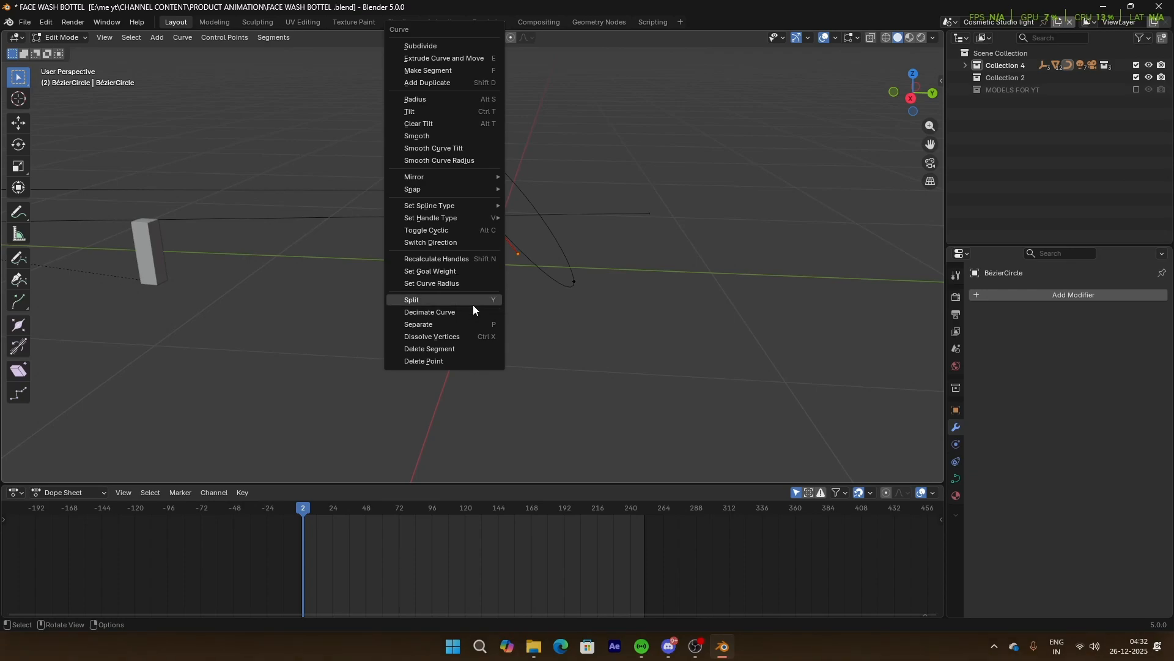
pyautogui.click(467, 360)
pyautogui.moveTo(467, 354); pyautogui.dragTo(471, 271, button='middle')
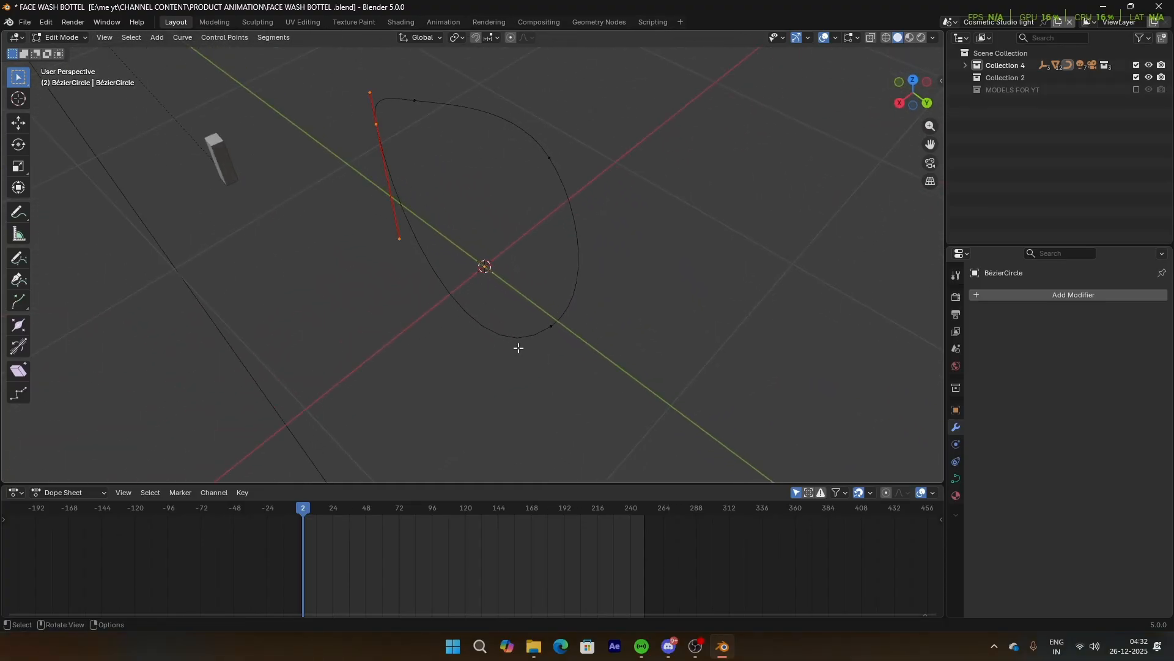
pyautogui.press('g')
pyautogui.press('z')
pyautogui.click(538, 267)
# Step: Subdivide the segment between the highest control point and the +Y one
pyautogui.moveTo(507, 297); pyautogui.dragTo(590, 223, button='middle')
pyautogui.rightClick(573, 239)
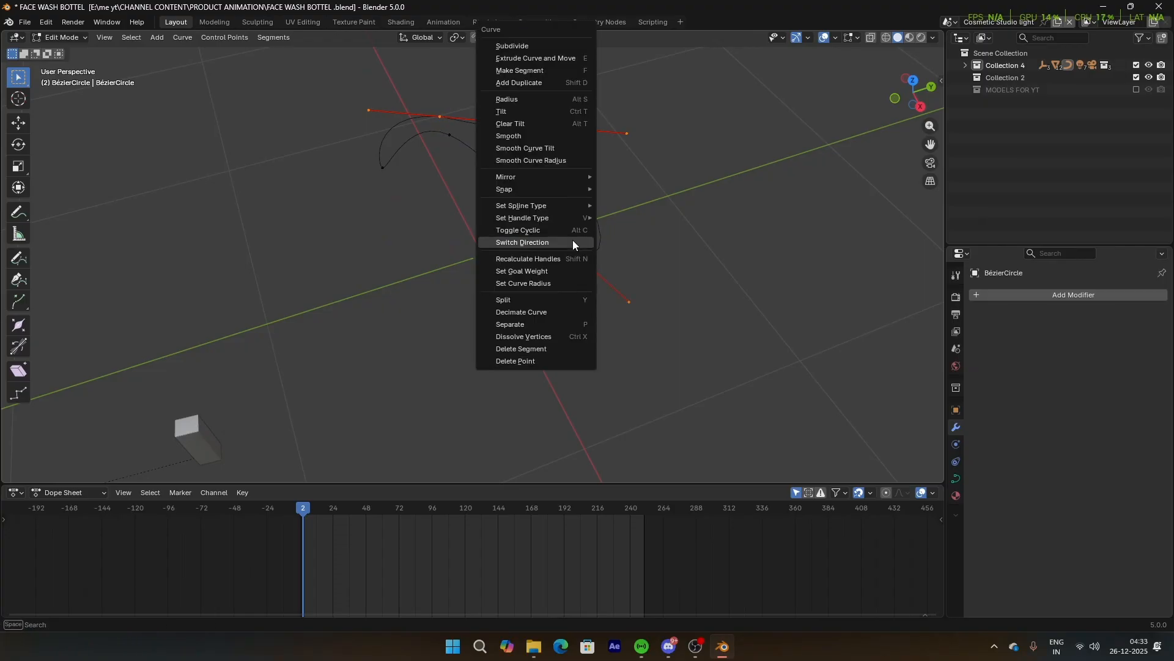
pyautogui.click(544, 45)
# Step: Try Decimate Curve on the new control point in the middle of the subdivided segment
pyautogui.moveTo(567, 187); pyautogui.dragTo(629, 238)
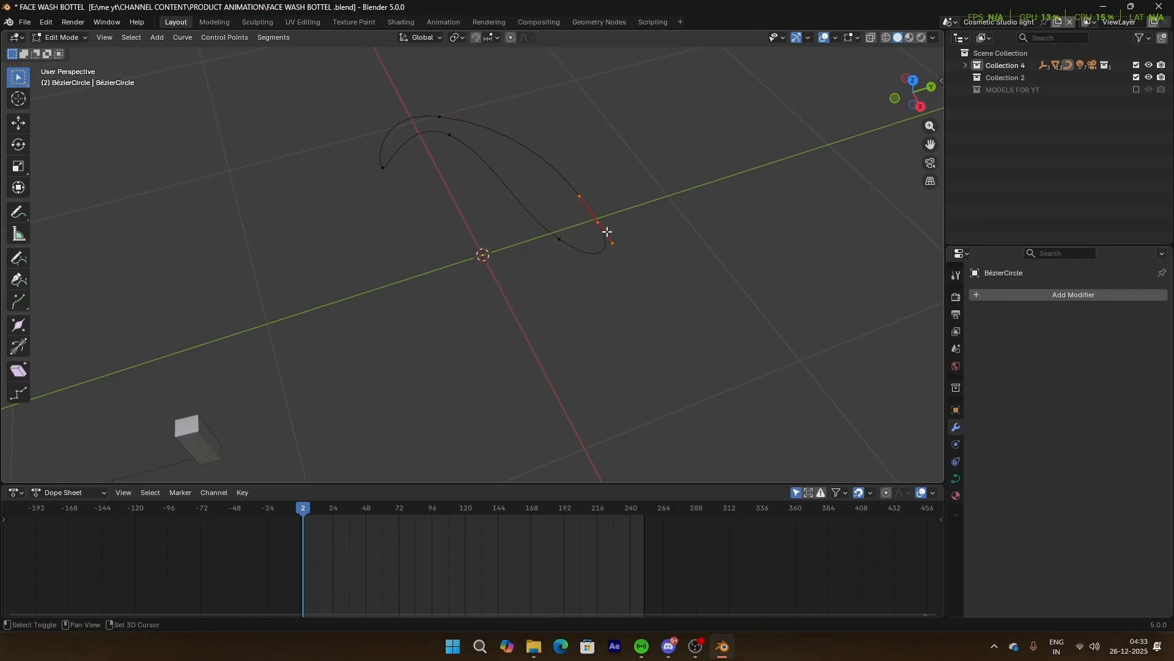
pyautogui.rightClick(607, 232)
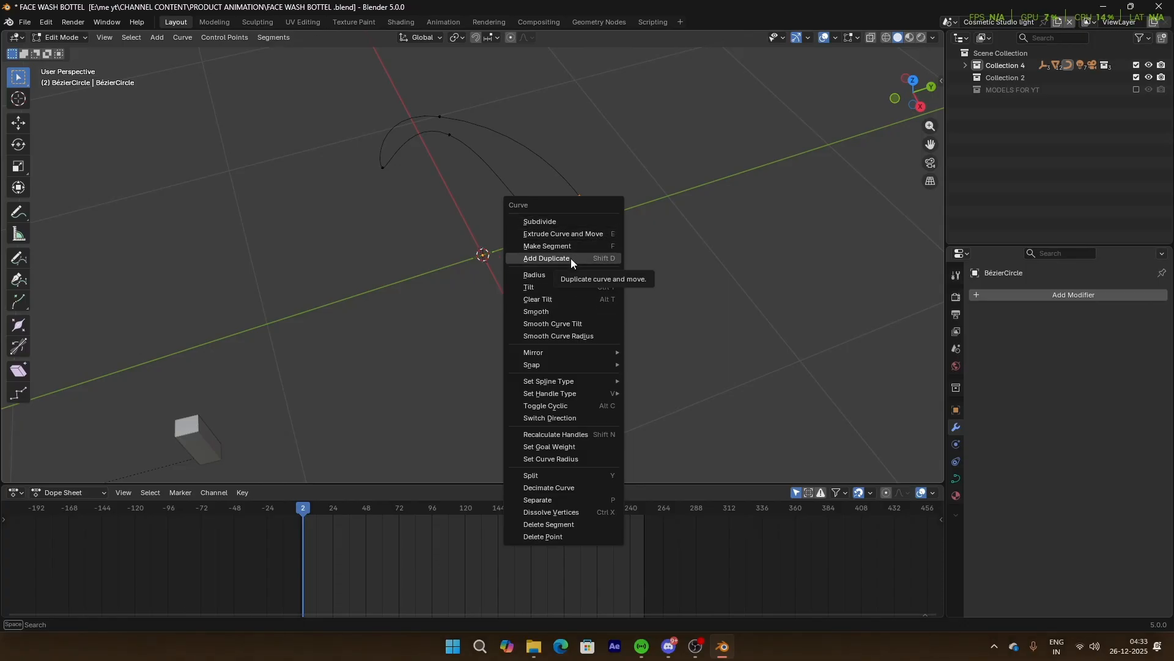
pyautogui.click(587, 469)
pyautogui.rightClick(596, 233)
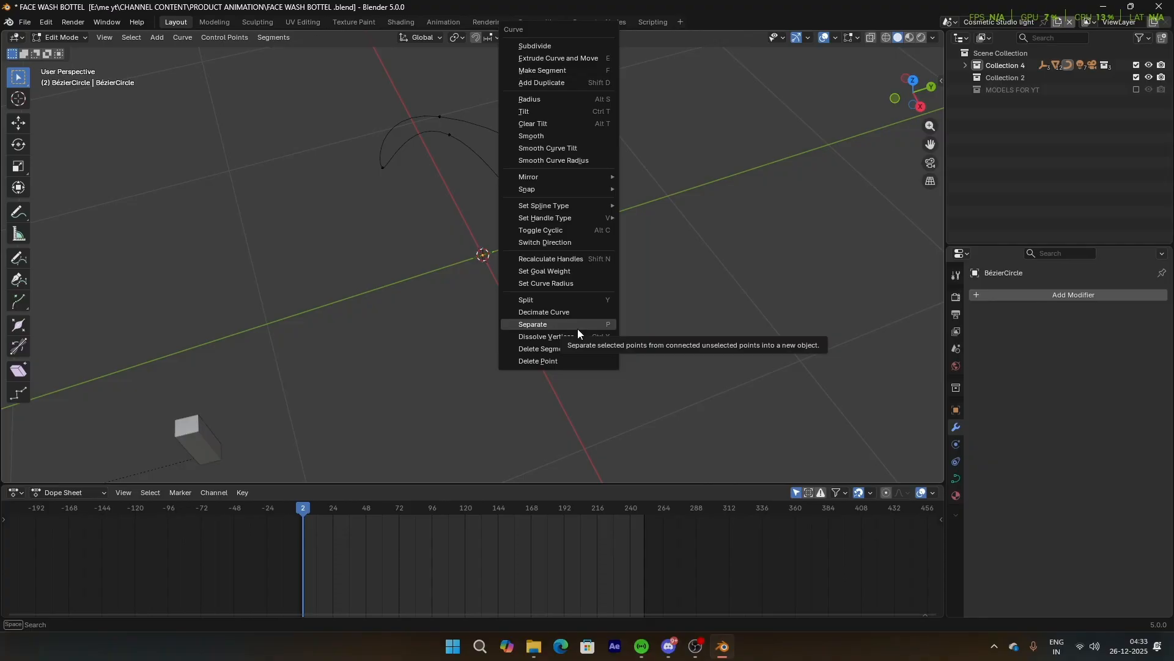
pyautogui.click(575, 311)
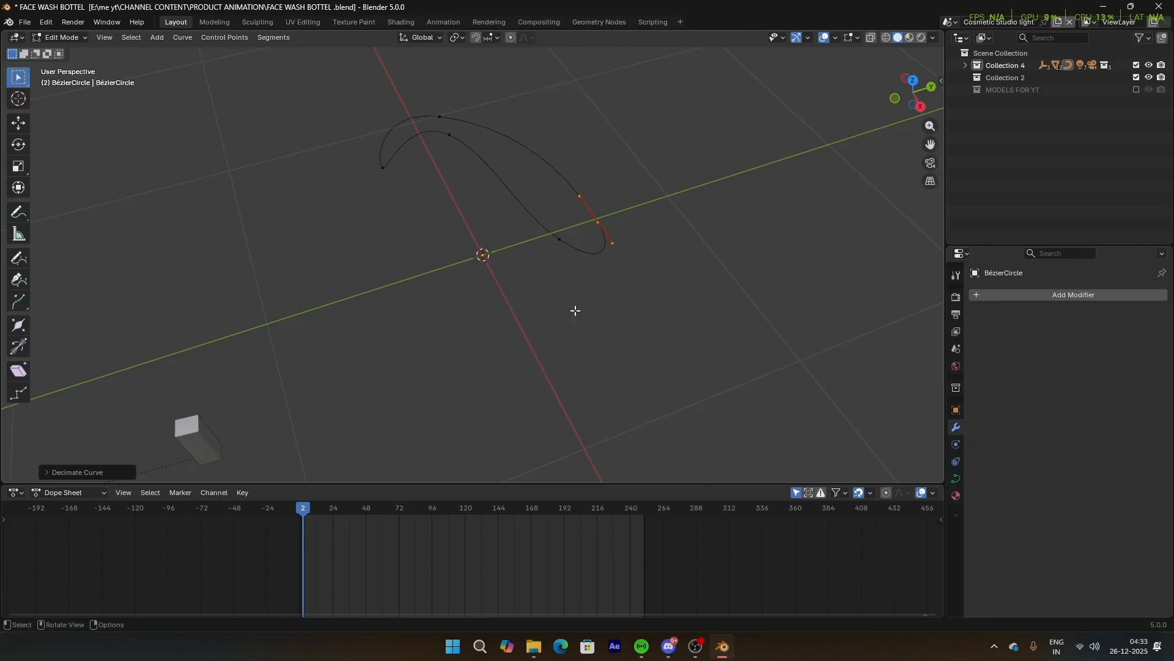
# Step: Try to remove the new control point with Dissolve Vertices and Delete Point
pyautogui.scroll(-3, 574, 311)
pyautogui.moveTo(575, 311); pyautogui.dragTo(438, 239, button='middle')
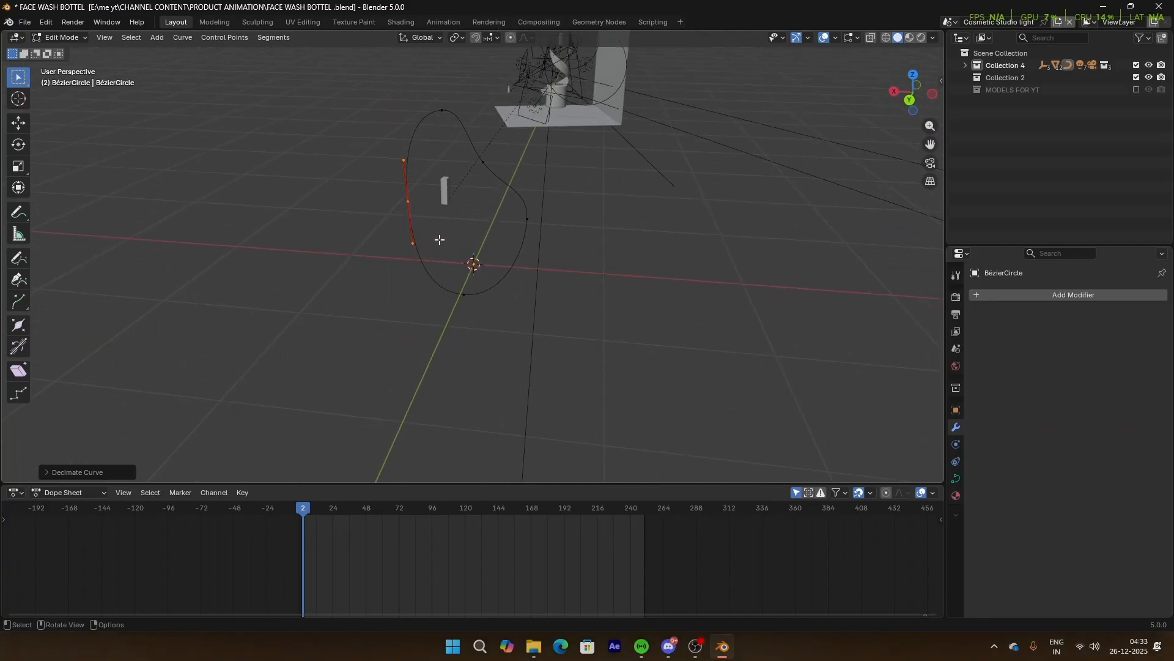
pyautogui.rightClick(401, 210)
pyautogui.moveTo(401, 211)
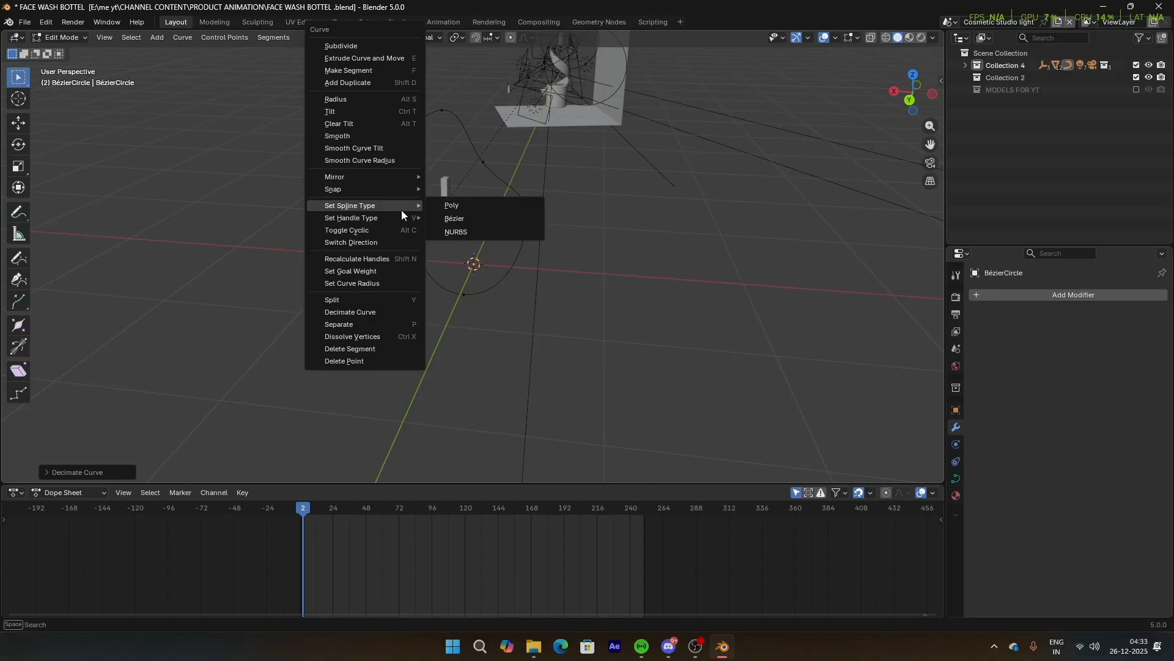
pyautogui.click(382, 335)
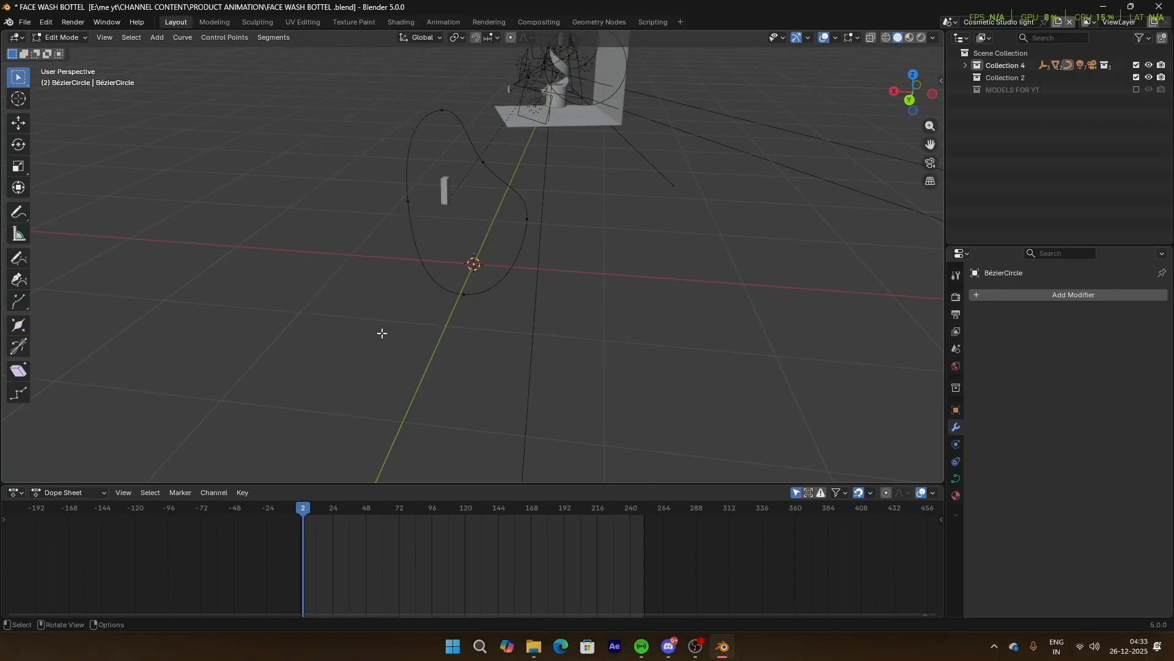
pyautogui.rightClick(403, 189)
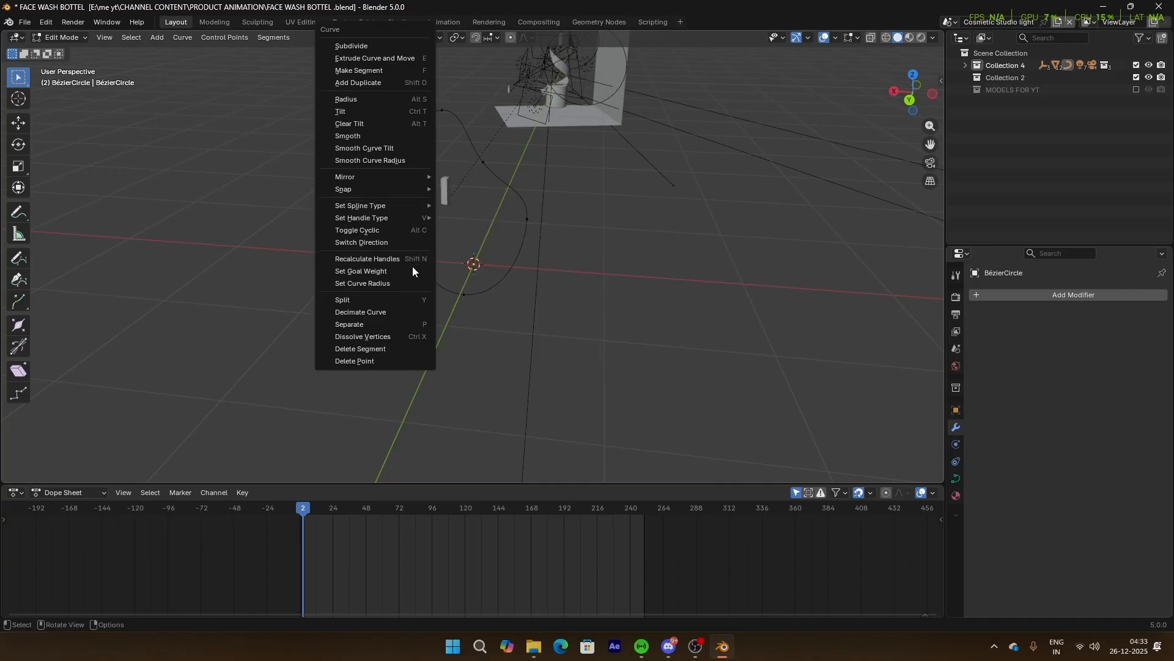
pyautogui.click(401, 361)
# Step: Try splitting the new control point off the loop, moving the split copy aside and deleting it
pyautogui.rightClick(402, 309)
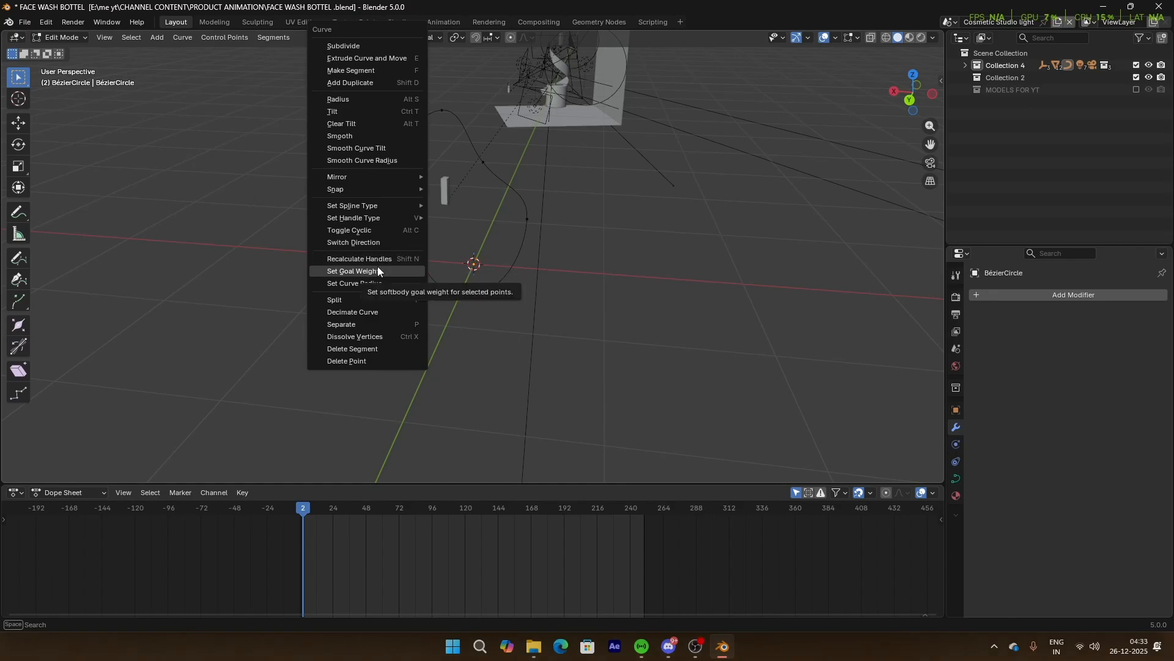
pyautogui.click(377, 300)
pyautogui.press('g')
pyautogui.click(386, 343)
pyautogui.hotkey('ctrl', 'z')
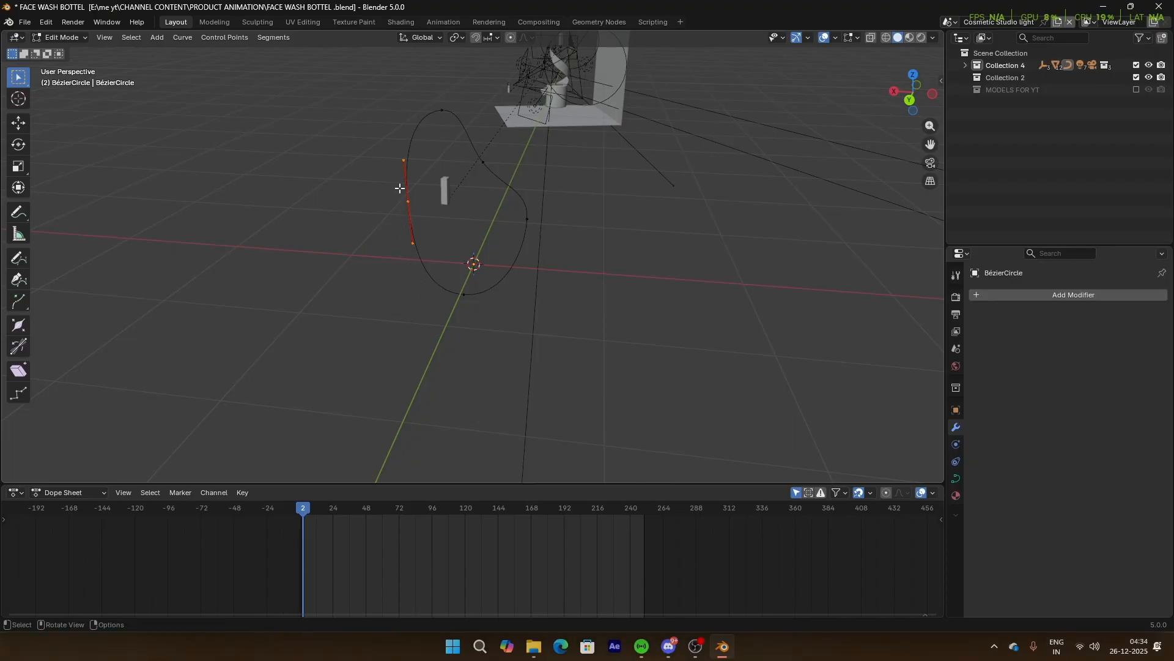
pyautogui.press('g')
pyautogui.click(309, 254)
pyautogui.press('x')
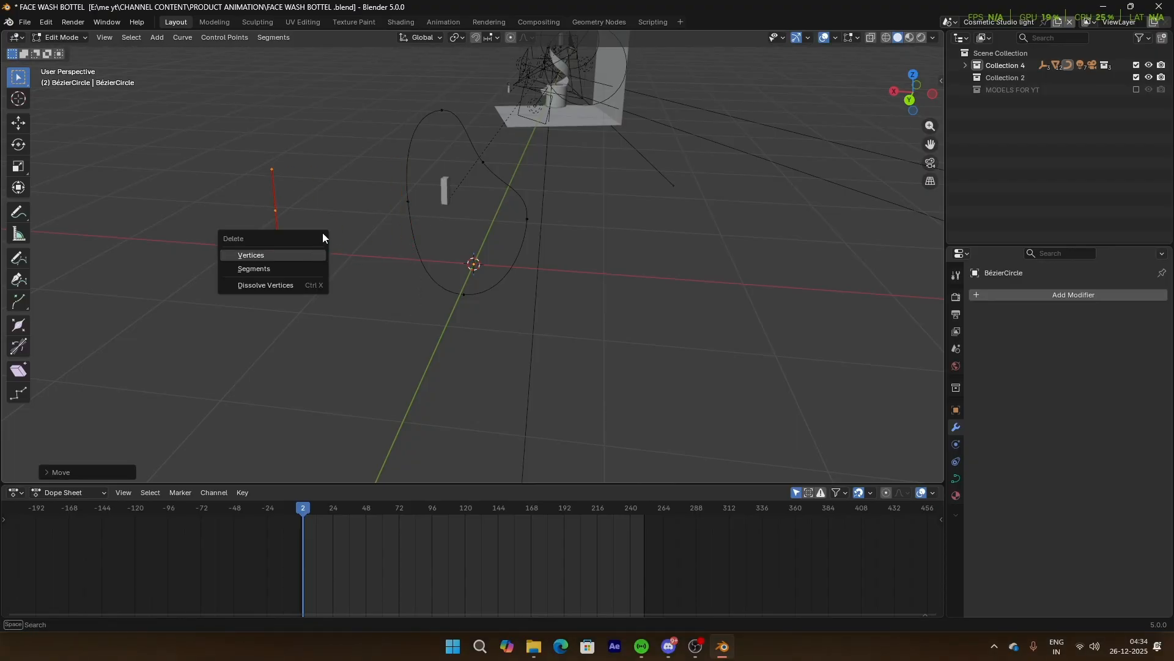
pyautogui.click(285, 269)
pyautogui.press('x')
pyautogui.click(430, 229)
# Step: Try to delete the loop's control point on the +X side and undo the deletion
pyautogui.click(412, 200)
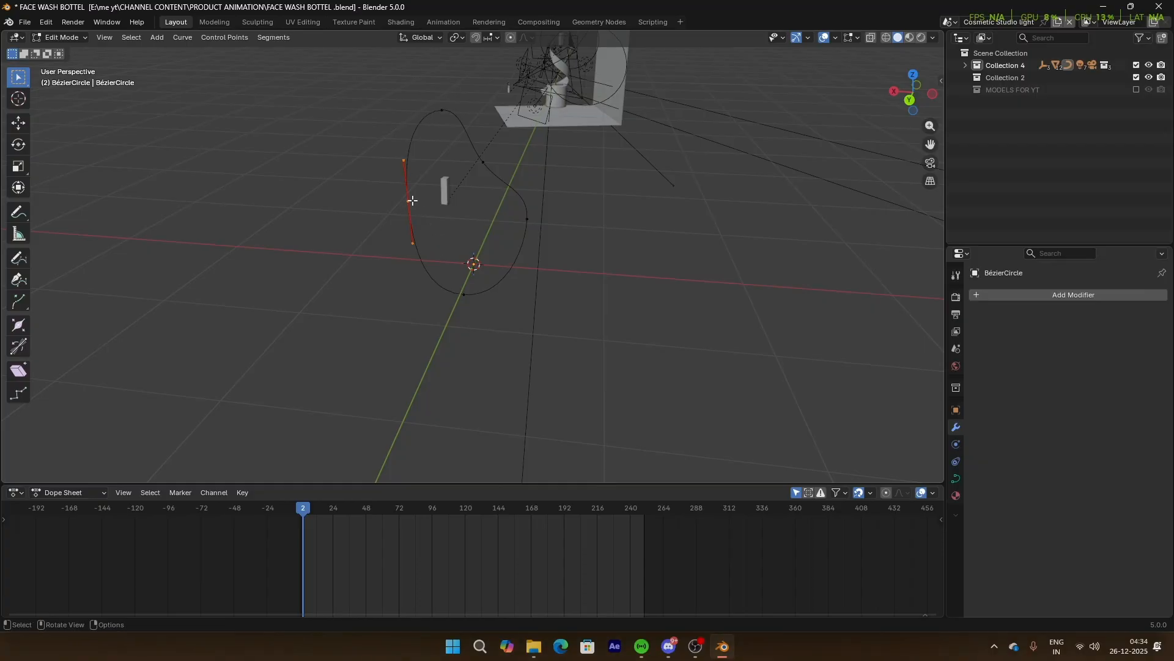
pyautogui.press('x')
pyautogui.click(413, 228)
pyautogui.hotkey('ctrl', 'z')
# Step: Leave point editing and set the Bézier loop's geometry Extrude to 13 cm so it forms a flat ribbon
pyautogui.moveTo(471, 257)
pyautogui.mouseDown(button='middle')
pyautogui.moveTo(605, 252)
pyautogui.moveTo(621, 282)
pyautogui.moveTo(589, 245)
pyautogui.moveTo(524, 244)
pyautogui.moveTo(557, 260)
pyautogui.moveTo(488, 247)
pyautogui.mouseUp(button='middle')
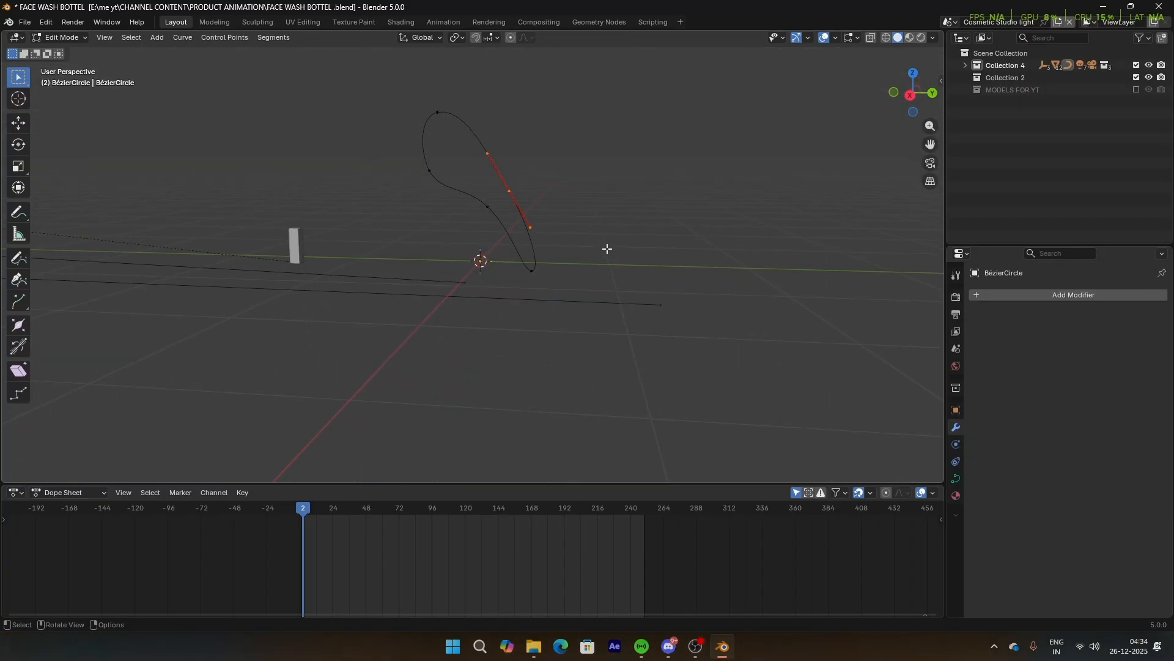
pyautogui.press('Tab')
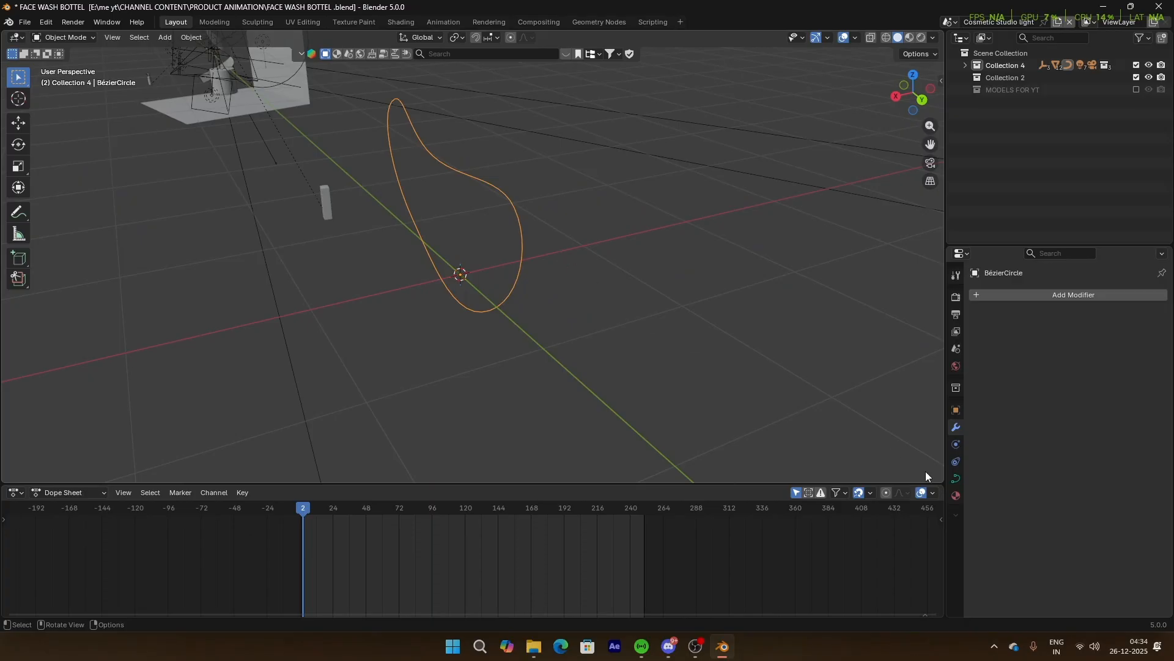
pyautogui.click(955, 479)
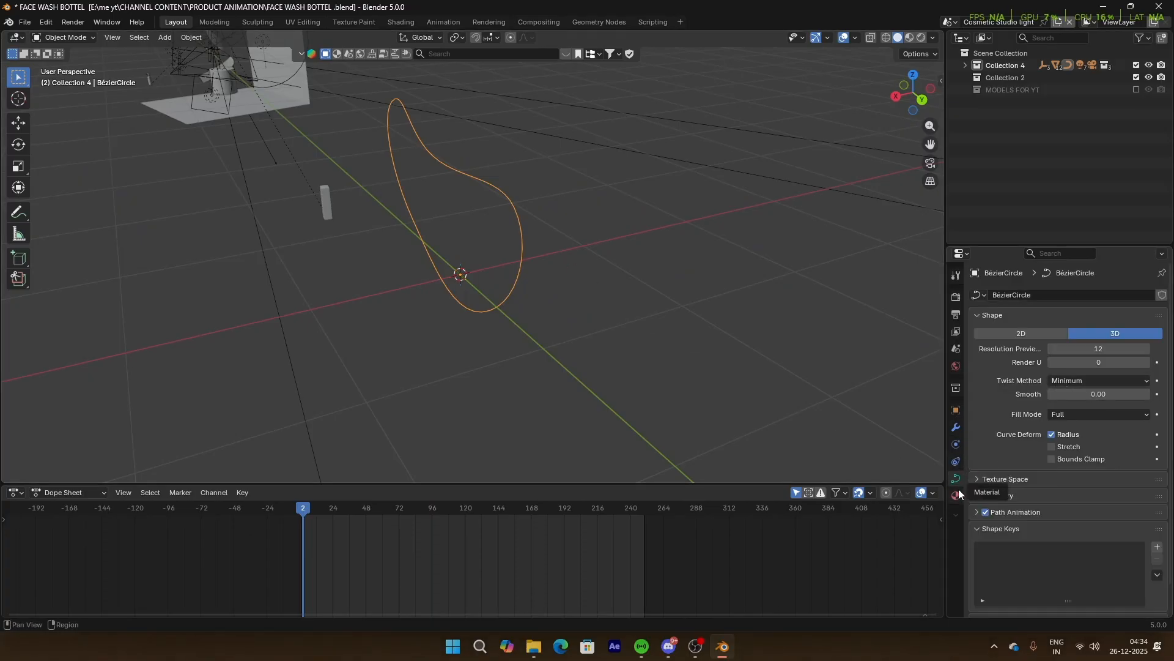
pyautogui.click(958, 493)
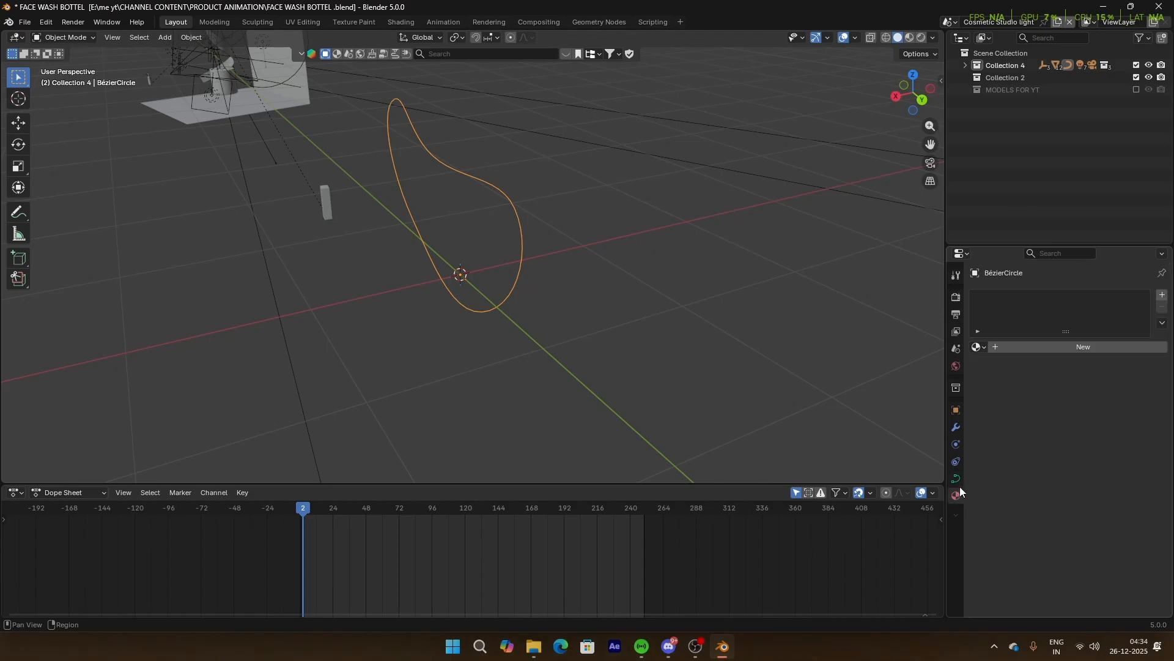
pyautogui.click(959, 485)
pyautogui.click(982, 493)
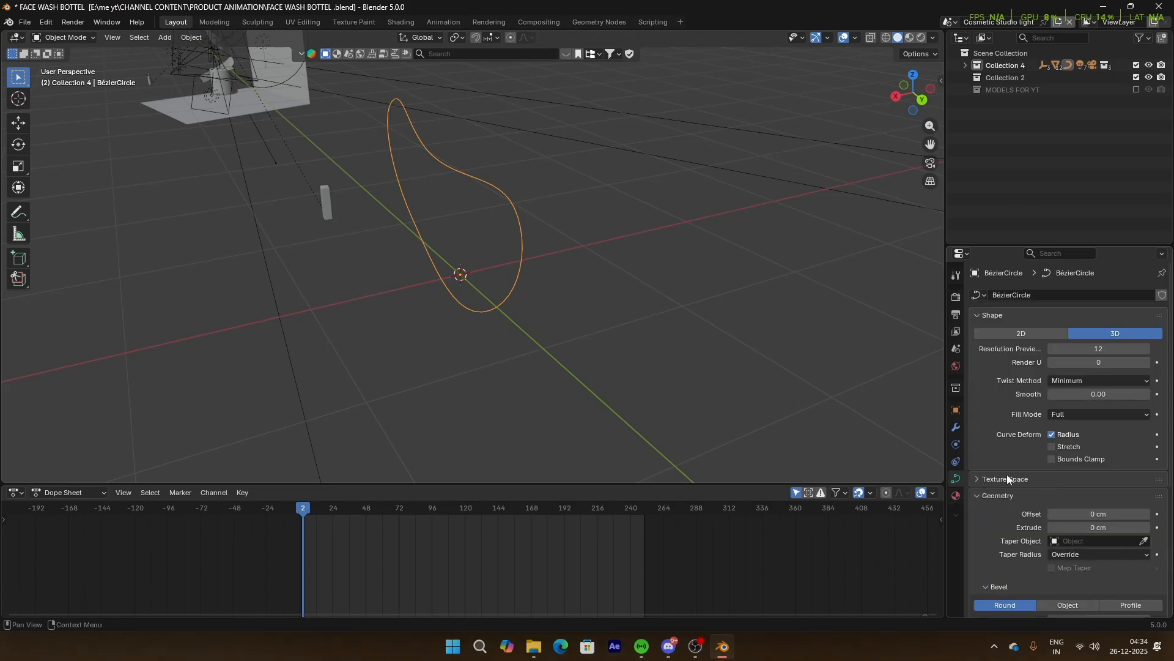
pyautogui.scroll(-3, 1064, 483)
pyautogui.moveTo(1095, 454); pyautogui.dragTo(1119, 454)
# Step: Try rotating the extruded loop about the global Z axis and undo the rotation
pyautogui.moveTo(734, 379); pyautogui.dragTo(532, 359, button='middle')
pyautogui.press('r')
pyautogui.press('z')
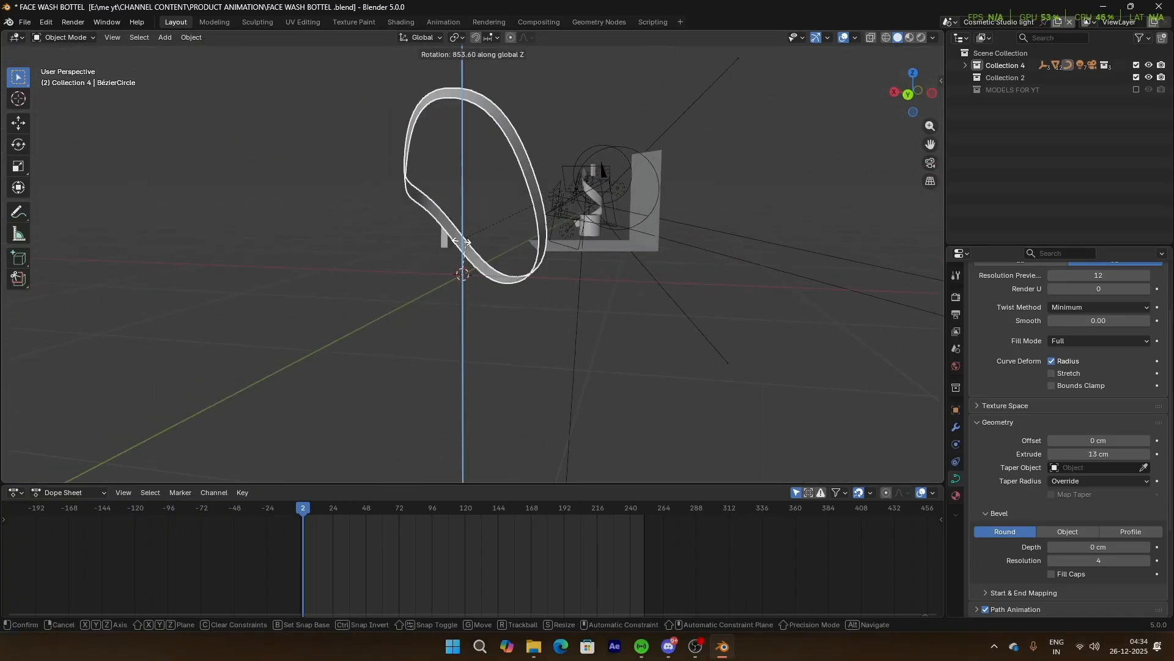
pyautogui.click(411, 349)
pyautogui.hotkey('ctrl', 'z')
pyautogui.scroll(-1, 484, 351)
pyautogui.press('Tab')
pyautogui.scroll(2, 488, 351)
pyautogui.press('Tab')
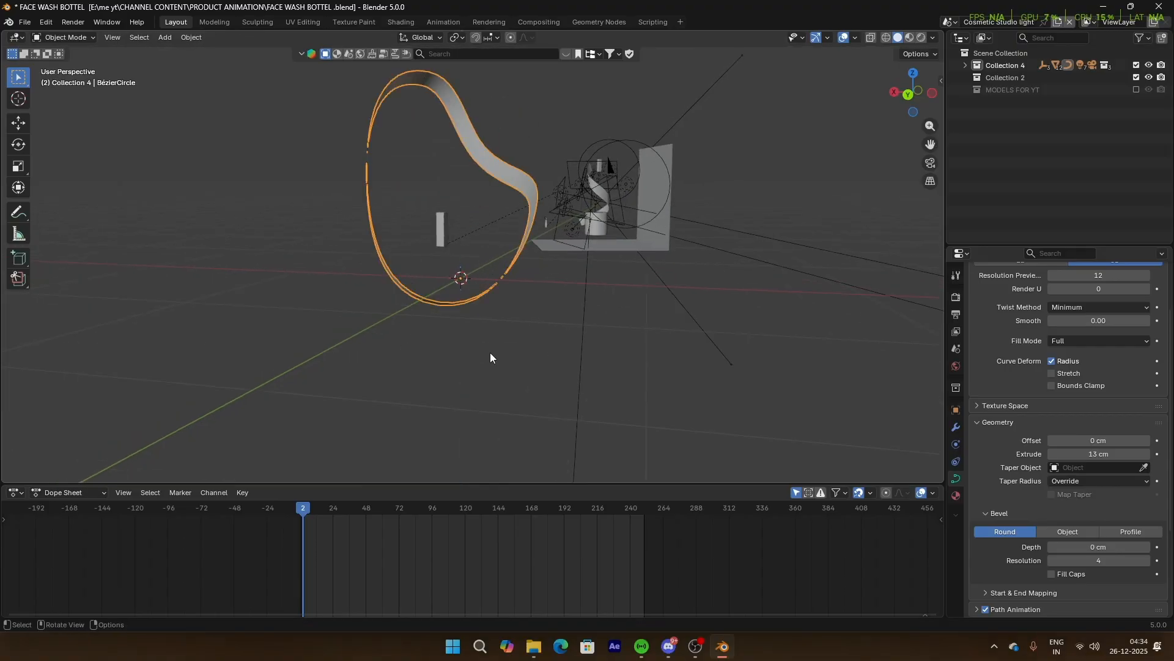
# Step: Convert the extruded Bézier loop from a curve to a mesh
pyautogui.scroll(3, 1041, 439)
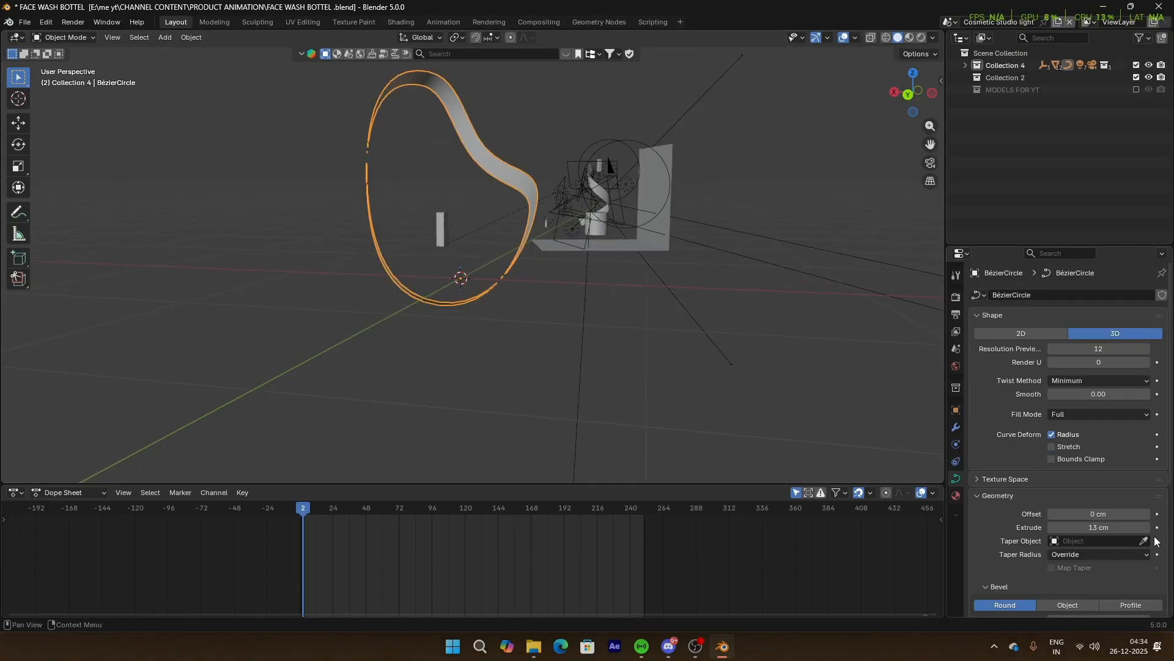
pyautogui.click(956, 426)
pyautogui.click(956, 480)
pyautogui.rightClick(536, 214)
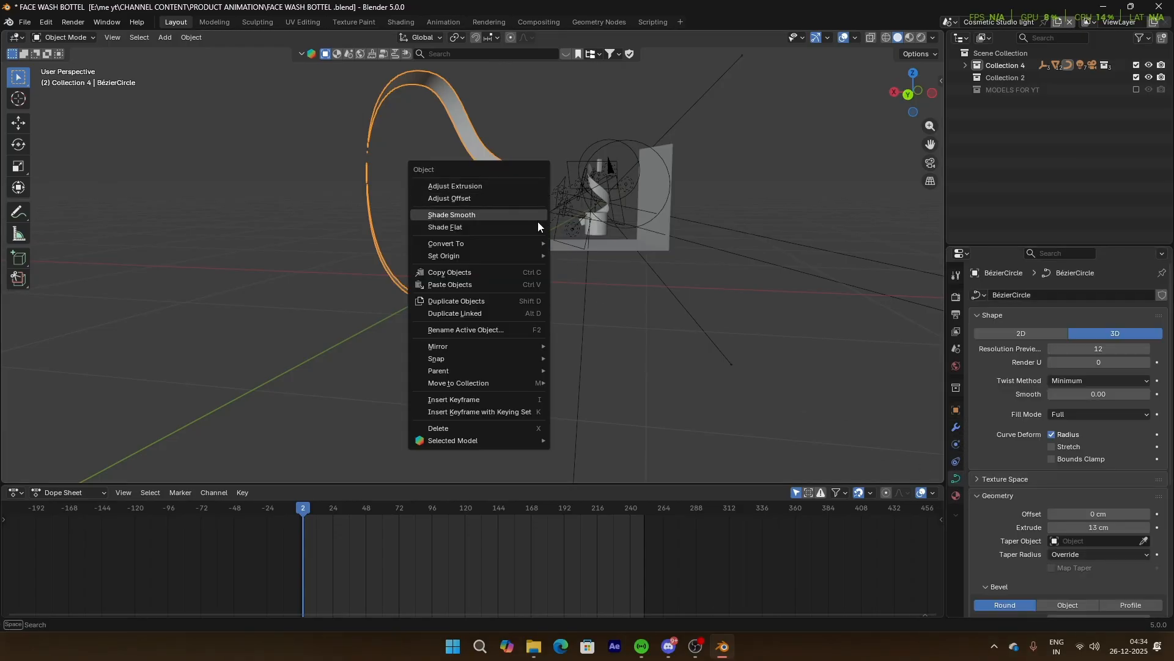
pyautogui.moveTo(534, 247)
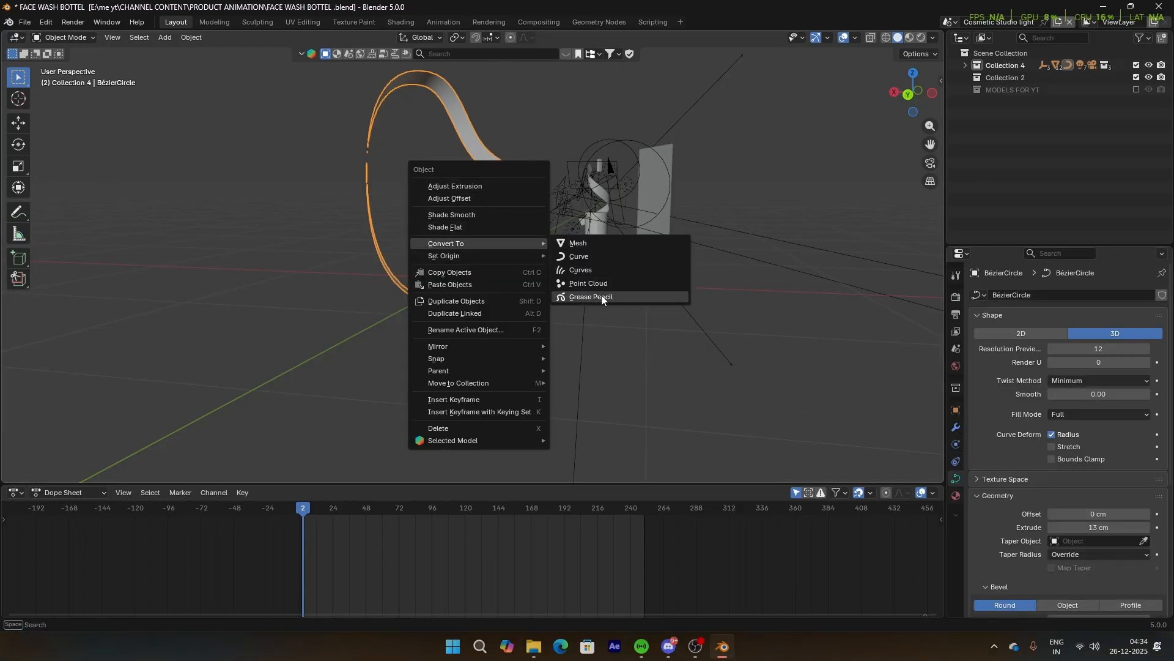
pyautogui.click(588, 247)
# Step: Select the shortest path of faces along one side of the ribbon mesh and delete it to open the loop
pyautogui.scroll(-3, 588, 251)
pyautogui.moveTo(589, 252); pyautogui.dragTo(545, 200, button='middle')
pyautogui.press('Tab')
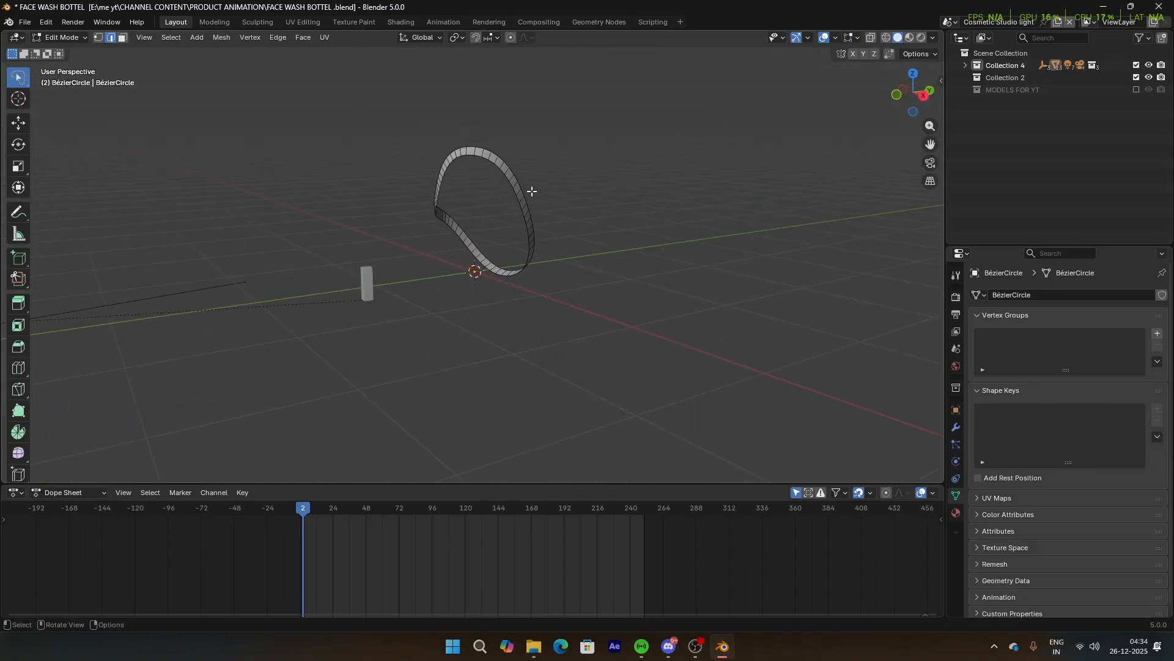
pyautogui.moveTo(531, 191); pyautogui.dragTo(485, 281, button='middle')
pyautogui.keyDown('ctrl'); pyautogui.click(514, 248); pyautogui.keyUp('ctrl')
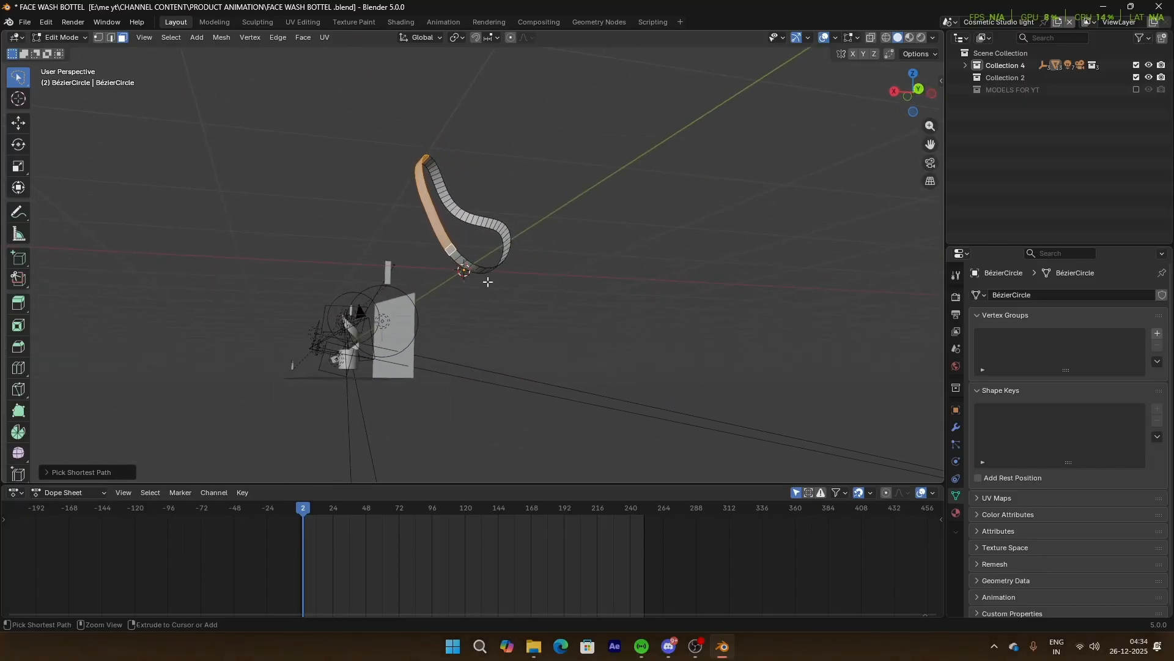
pyautogui.moveTo(556, 306); pyautogui.dragTo(546, 352, button='middle')
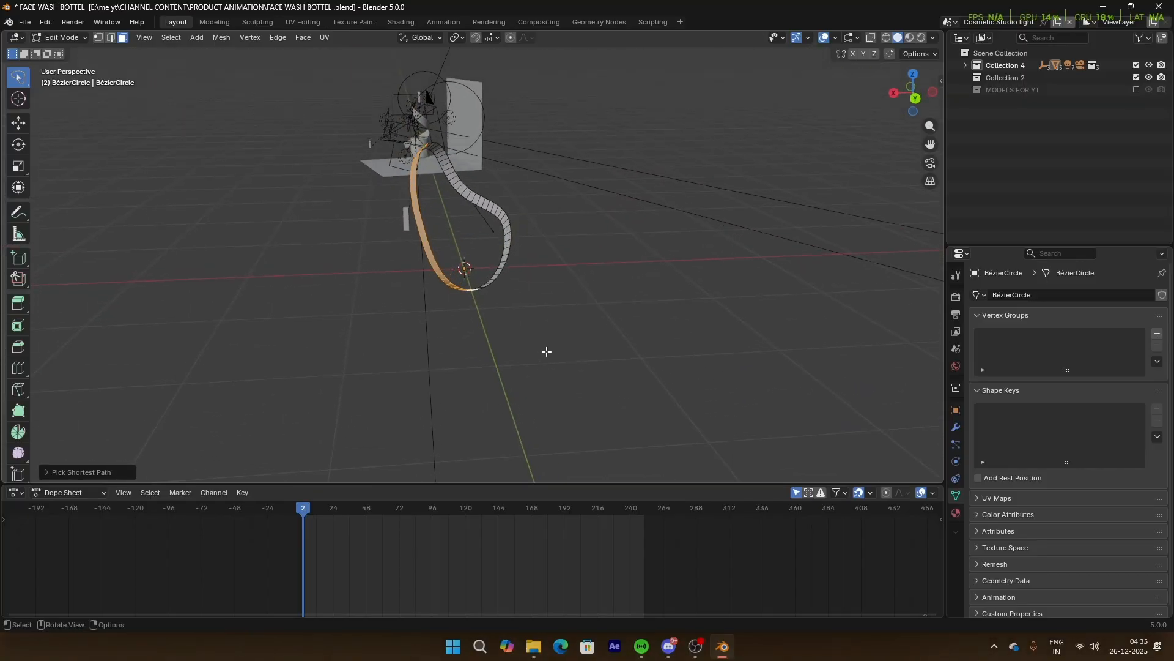
pyautogui.press('x')
pyautogui.click(526, 309)
# Step: Try rotating the opened ribbon about the global Z axis in Object Mode
pyautogui.moveTo(514, 299); pyautogui.dragTo(581, 345, button='middle')
pyautogui.press('Tab')
pyautogui.press('r')
pyautogui.press('z')
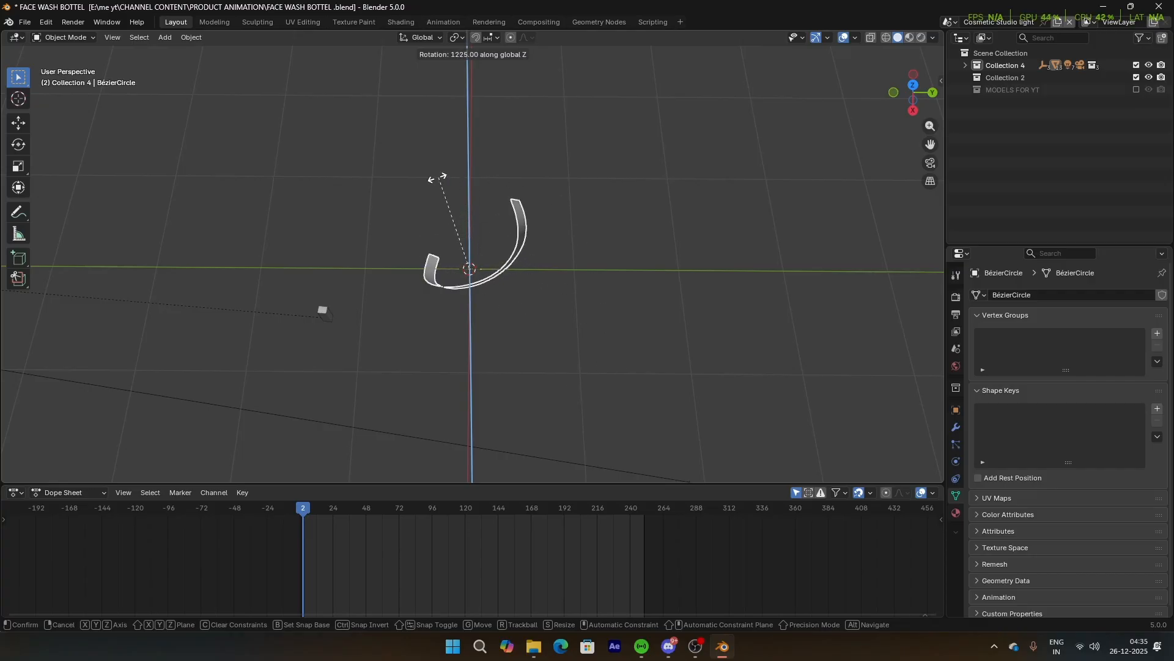
pyautogui.click(475, 315)
pyautogui.moveTo(475, 316); pyautogui.dragTo(377, 290, button='middle')
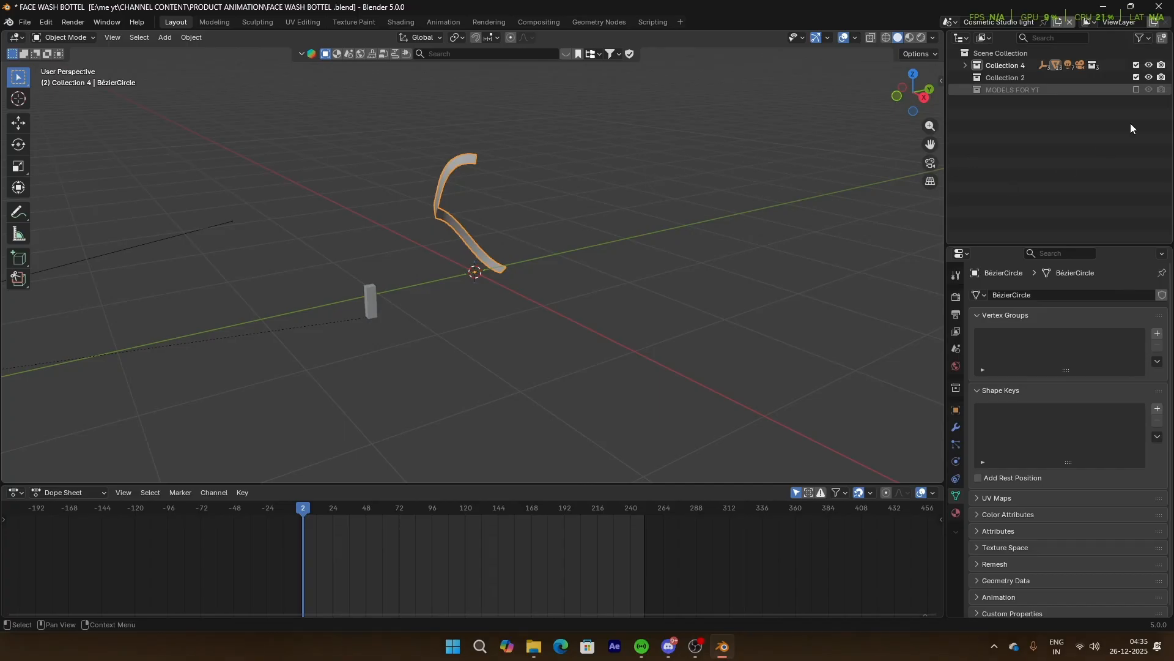
# Step: Enable the MODELS FOR YT collection and scale the ribbon down relative to the box and bottle
pyautogui.click(1136, 89)
pyautogui.click(419, 269)
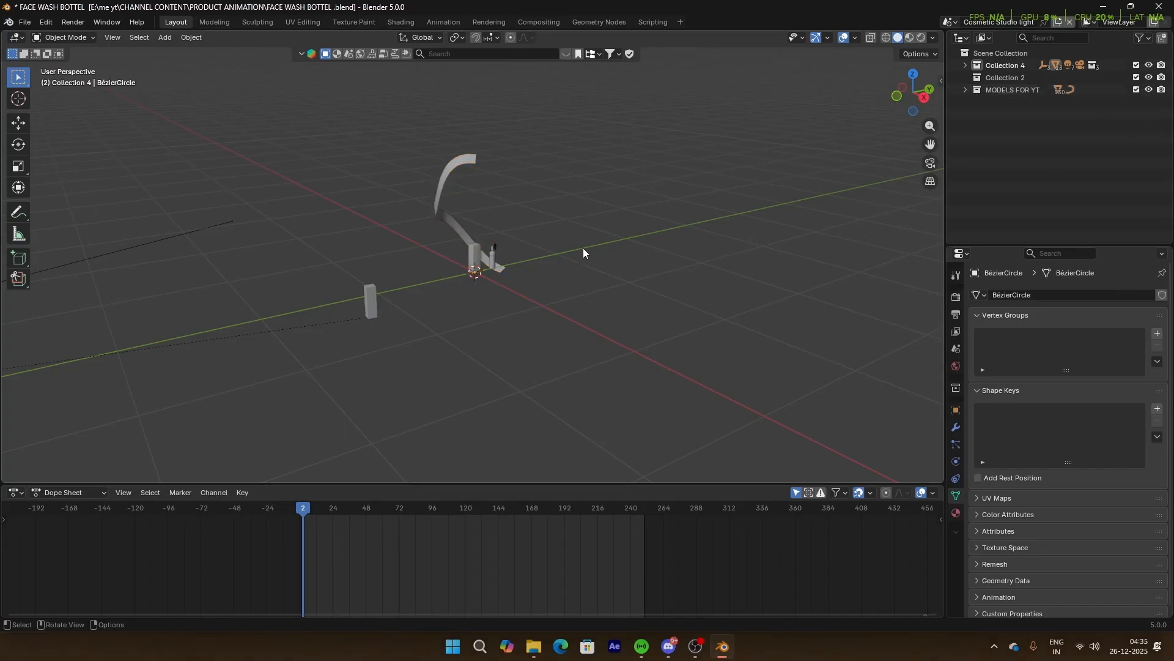
pyautogui.scroll(5, 582, 248)
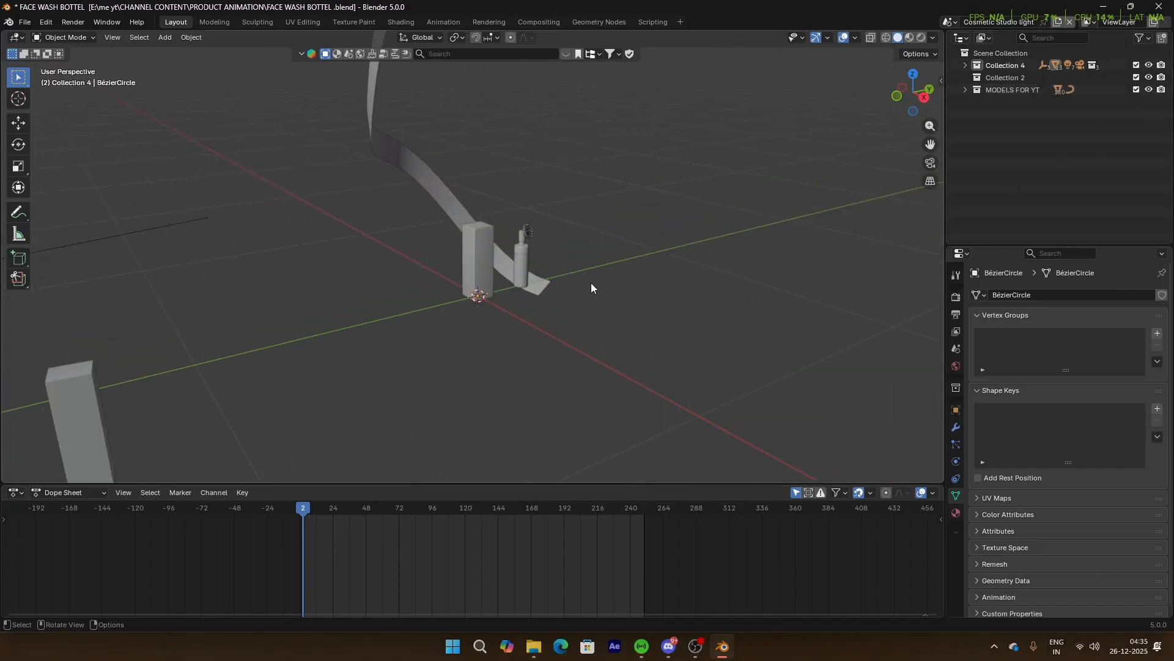
pyautogui.moveTo(591, 282); pyautogui.dragTo(566, 283, button='middle')
pyautogui.click(555, 291)
pyautogui.press('s')
pyautogui.click(585, 333)
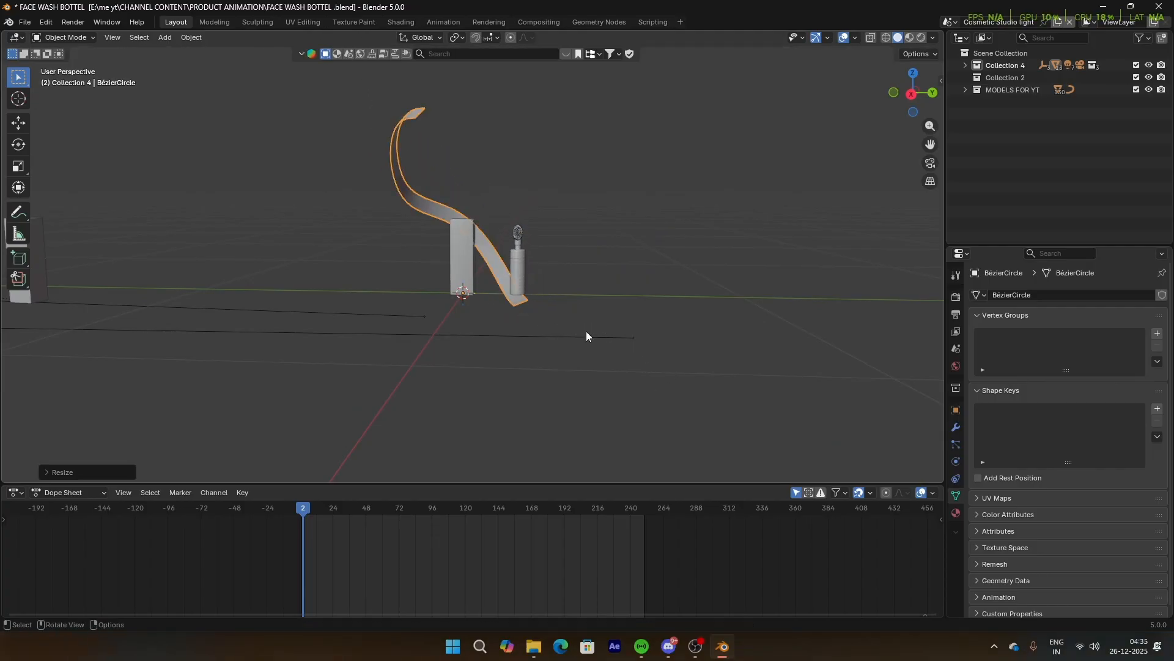
# Step: Lower the ribbon along the global Z axis and adjust its tilt with a free rotation
pyautogui.press('g')
pyautogui.press('z')
pyautogui.click(600, 372)
pyautogui.scroll(3, 543, 299)
pyautogui.press('r')
pyautogui.click(616, 370)
# Step: Try turning the lowered ribbon about the global Z axis around the box and bottle
pyautogui.scroll(-4, 630, 315)
pyautogui.moveTo(630, 319); pyautogui.dragTo(550, 293, button='middle')
pyautogui.press('r')
pyautogui.press('z')
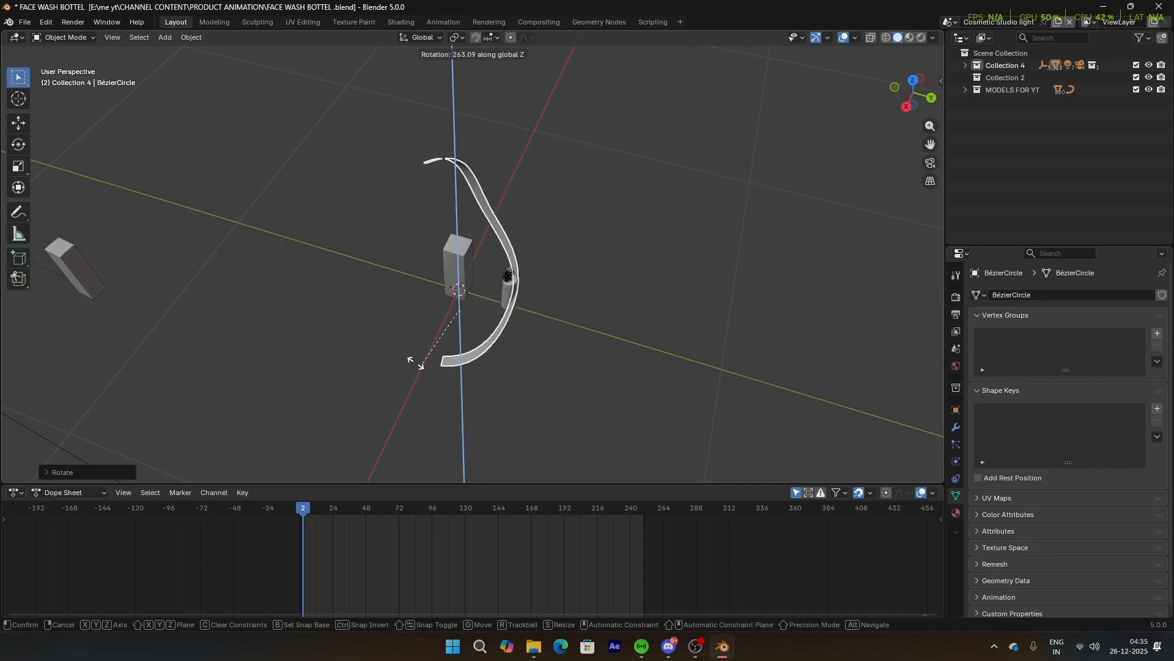
pyautogui.click(441, 362)
pyautogui.moveTo(503, 293); pyautogui.dragTo(516, 230, button='middle')
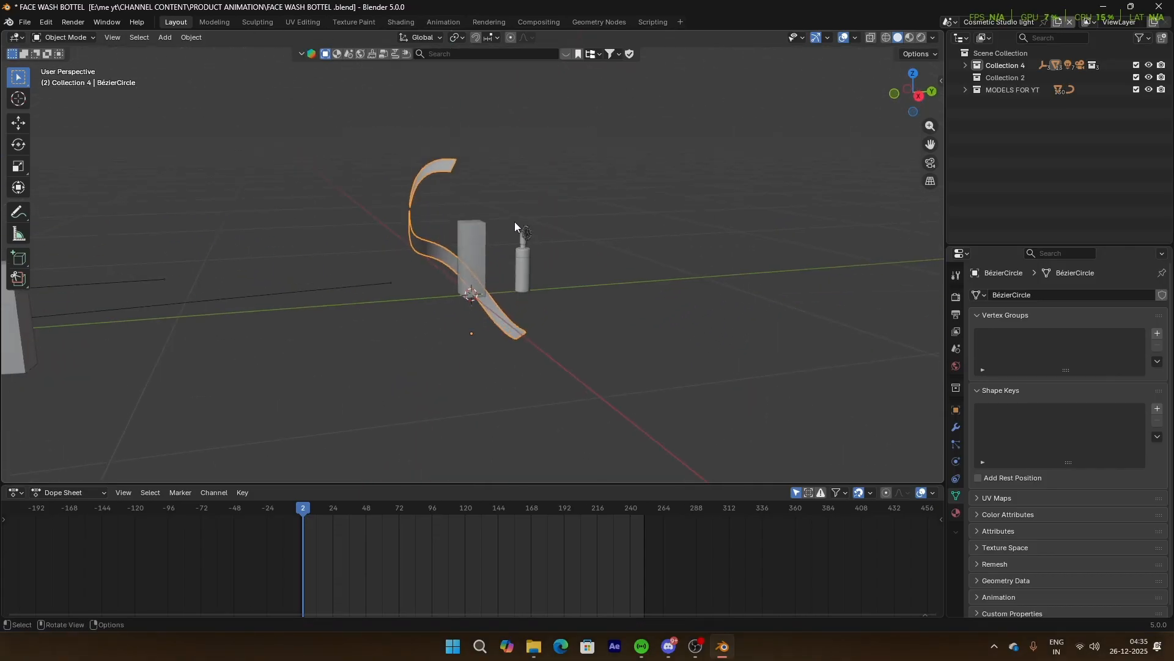
# Step: Move the bottle about 11 cm along the global −Y axis, closer to the box
pyautogui.press('g')
pyautogui.press('x')
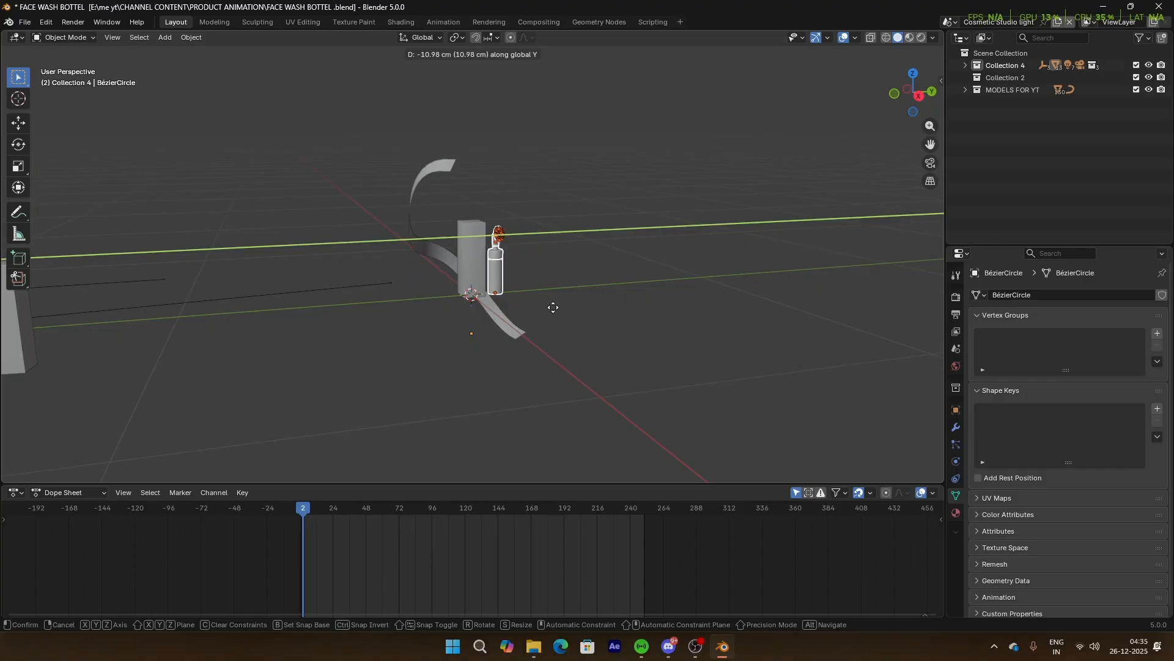
pyautogui.click(552, 308)
# Step: Test how the ribbon sweeps around the box and bottle with repeated trial rotations about the global Z axis
pyautogui.moveTo(574, 320); pyautogui.dragTo(521, 340, button='middle')
pyautogui.click(521, 340)
pyautogui.press('r')
pyautogui.press('z')
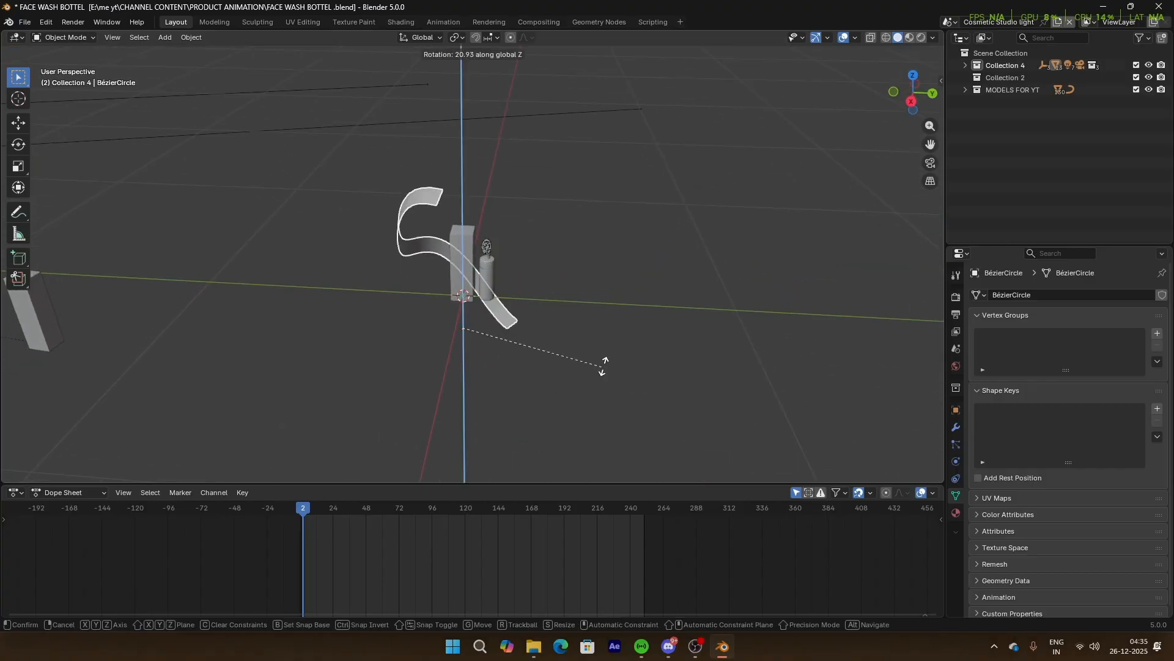
pyautogui.click(429, 435)
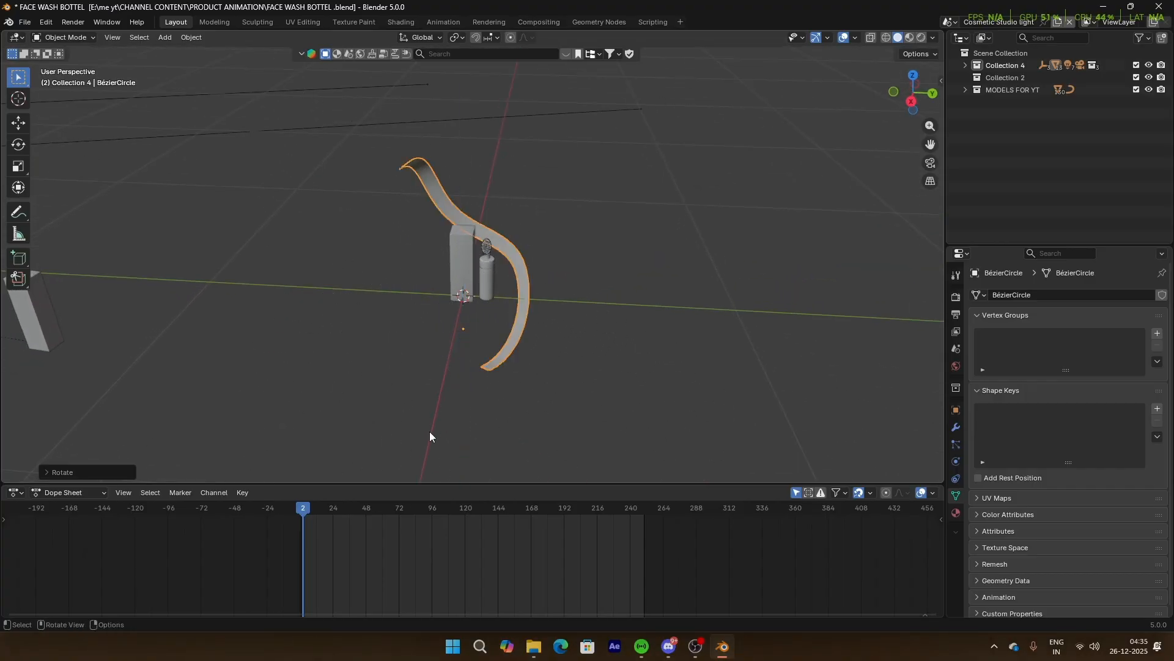
pyautogui.hotkey('ctrl', 'z')
pyautogui.scroll(-7, 548, 349)
pyautogui.press('r')
pyautogui.press('z')
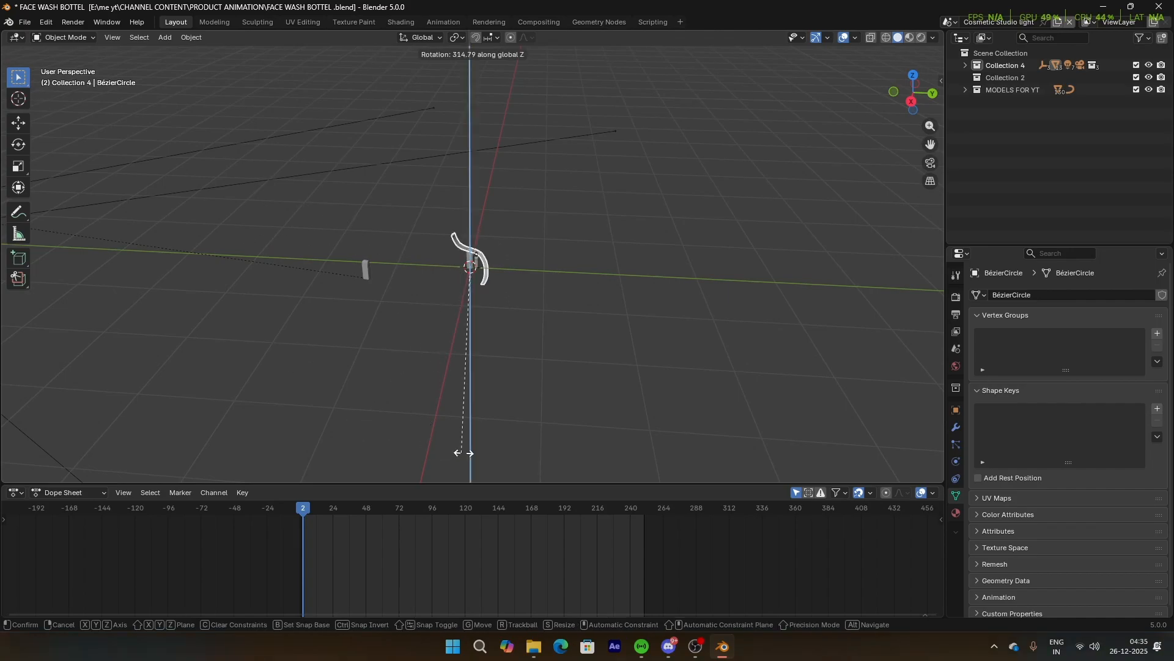
pyautogui.click(333, 388)
pyautogui.scroll(5, 430, 411)
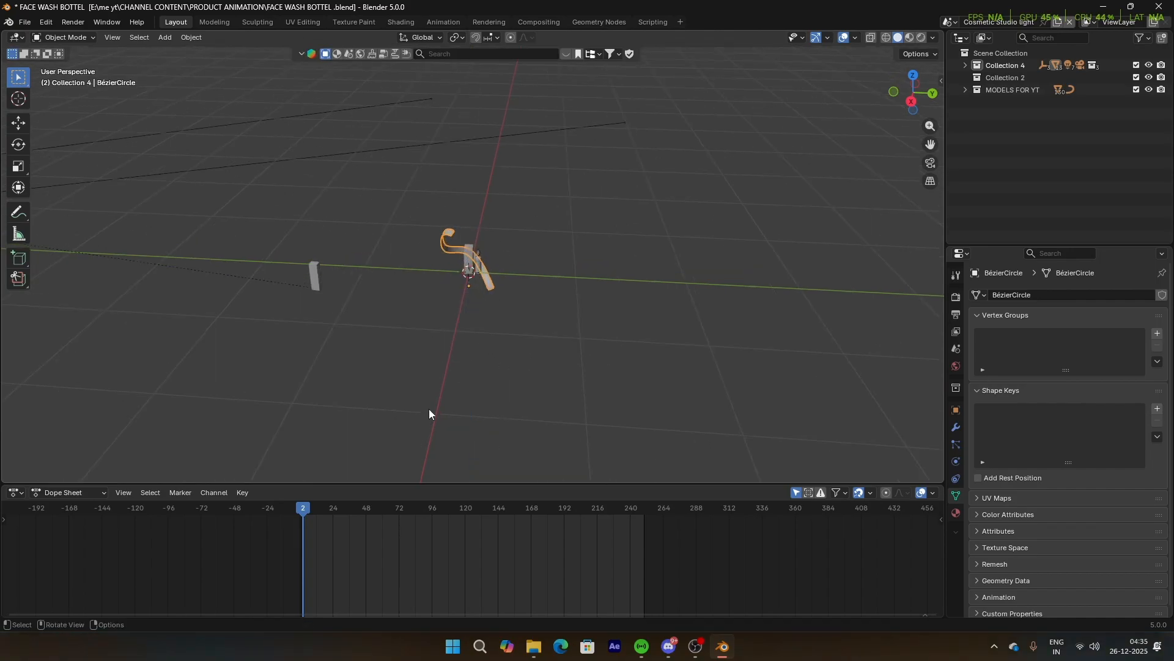
# Step: Enable proportional editing and raise a face on the ribbon's upper half about 7 cm along Z with a 31.86 cm influence
pyautogui.press('Tab')
pyautogui.moveTo(432, 422); pyautogui.dragTo(422, 361, button='middle')
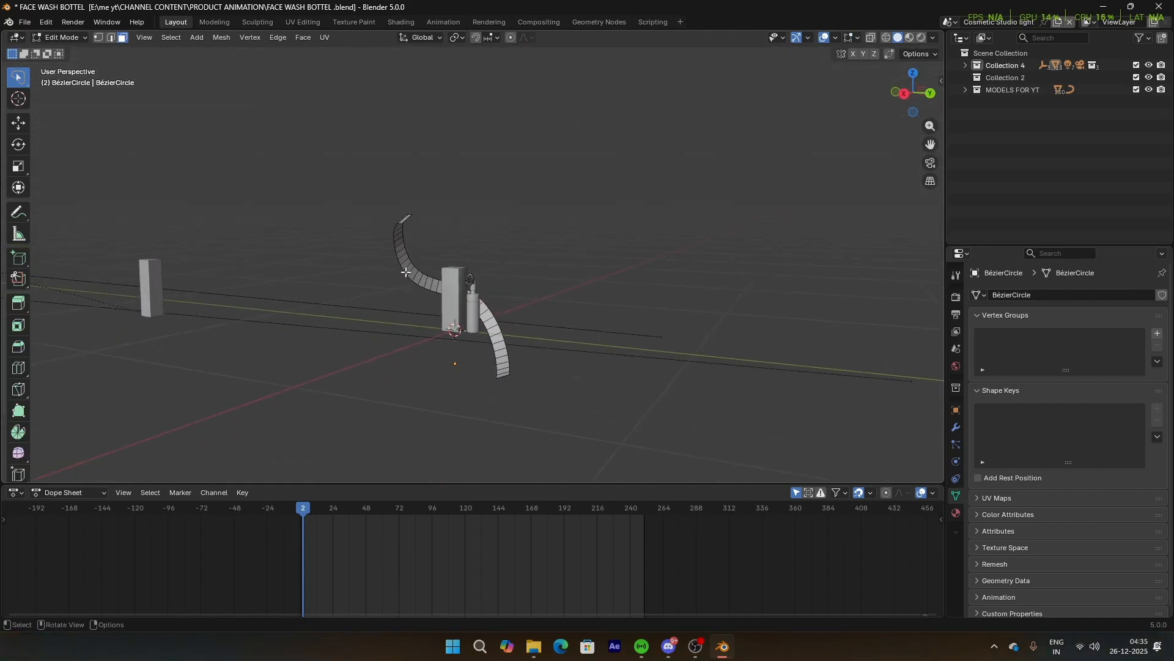
pyautogui.click(511, 38)
pyautogui.press('g')
pyautogui.press('z')
pyautogui.scroll(9, 525, 305)
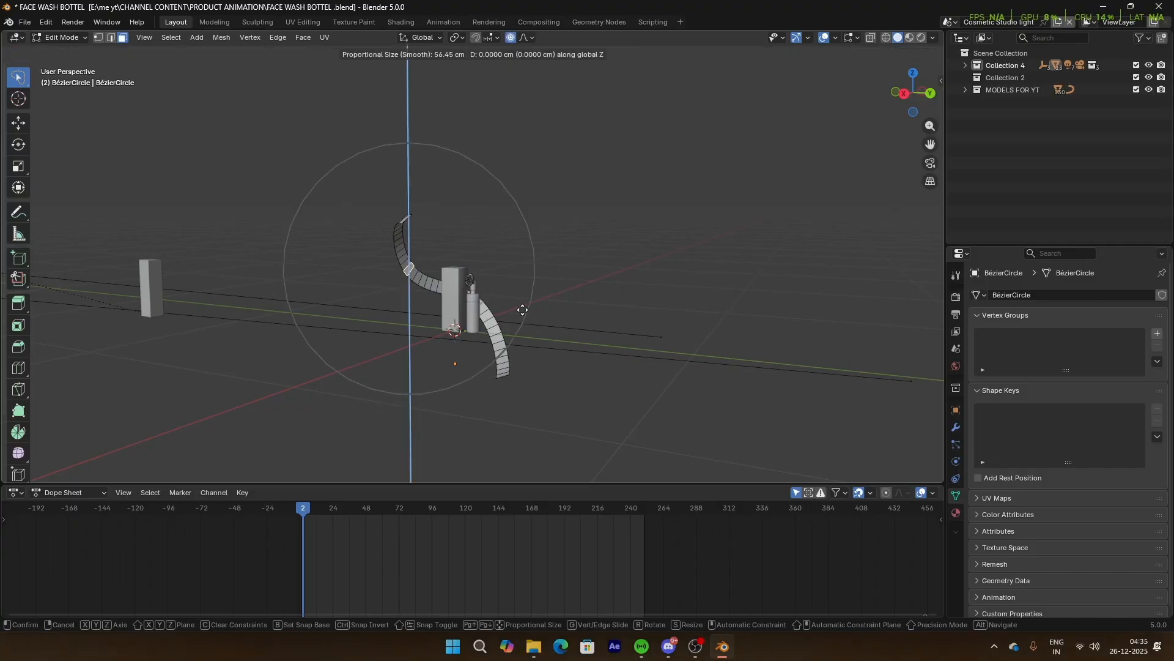
pyautogui.scroll(-2, 529, 296)
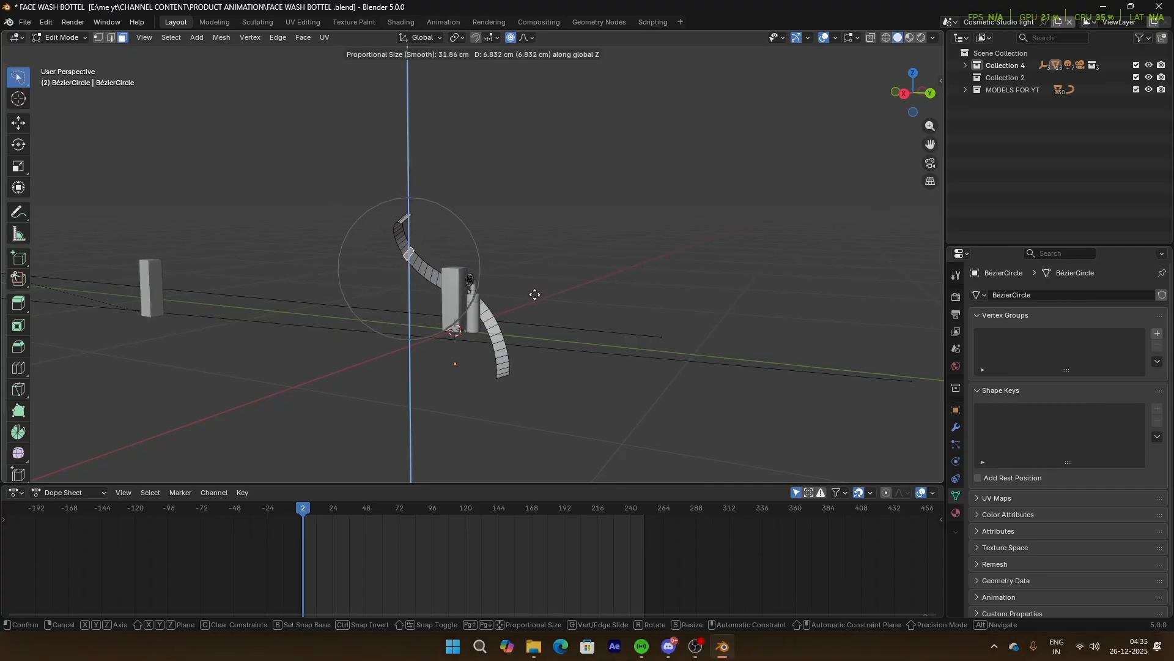
pyautogui.click(534, 291)
# Step: Lower a face on the ribbon's lower half about 8 cm along Z with proportional editing at 31.86 cm
pyautogui.moveTo(534, 288); pyautogui.dragTo(493, 324, button='middle')
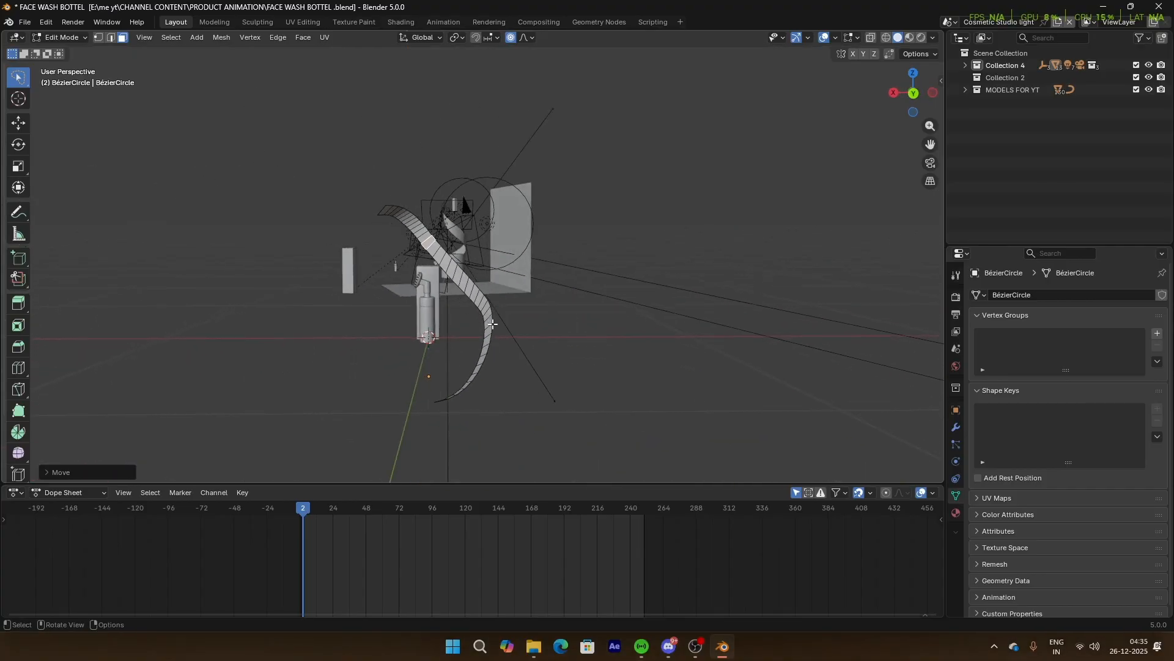
pyautogui.click(487, 339)
pyautogui.press('g')
pyautogui.press('z')
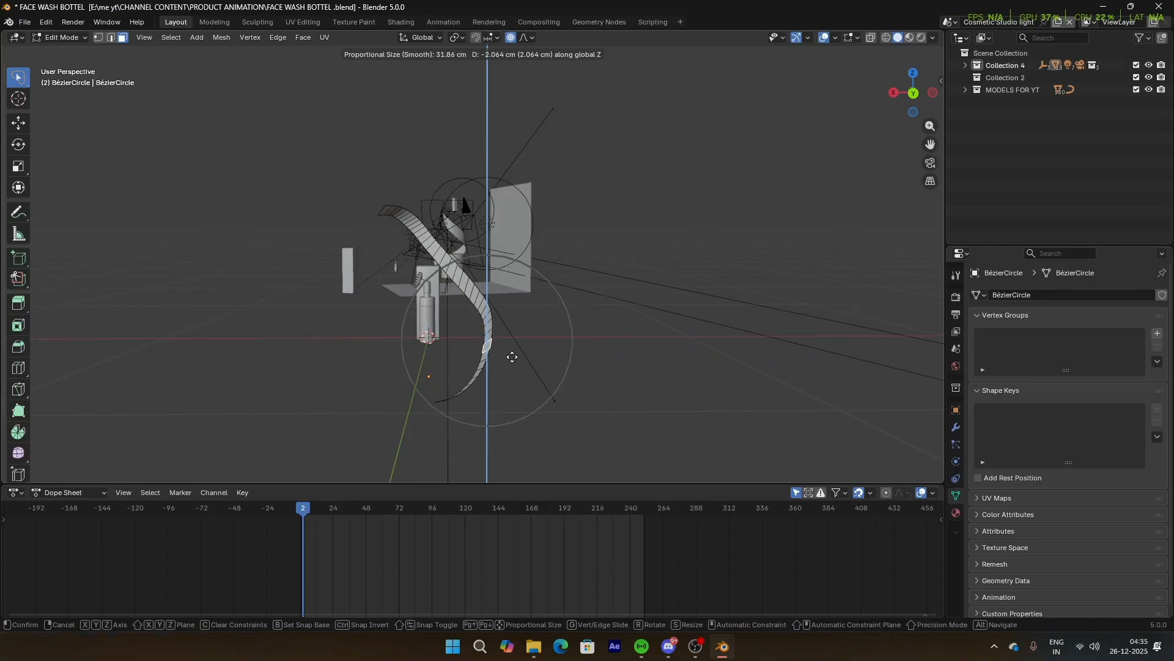
pyautogui.scroll(1, 506, 367)
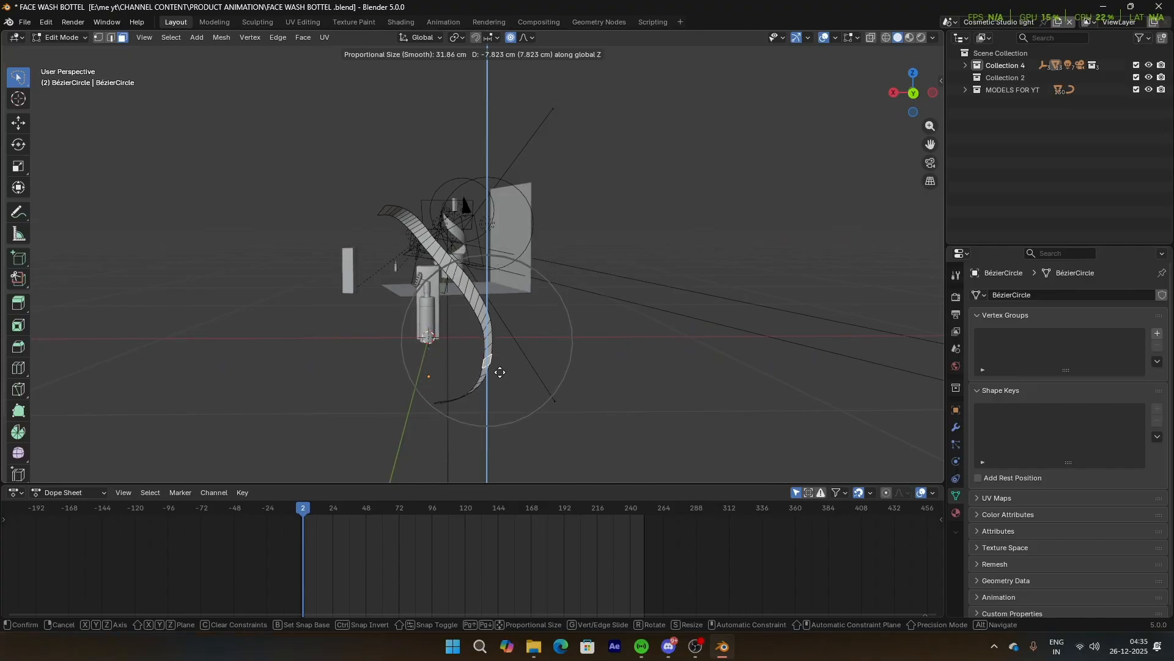
pyautogui.click(517, 372)
# Step: Try rotating the reshaped ribbon about the global Z axis in Object Mode and undo the rotation
pyautogui.press('Tab')
pyautogui.moveTo(534, 372); pyautogui.dragTo(666, 354, button='middle')
pyautogui.press('r')
pyautogui.press('z')
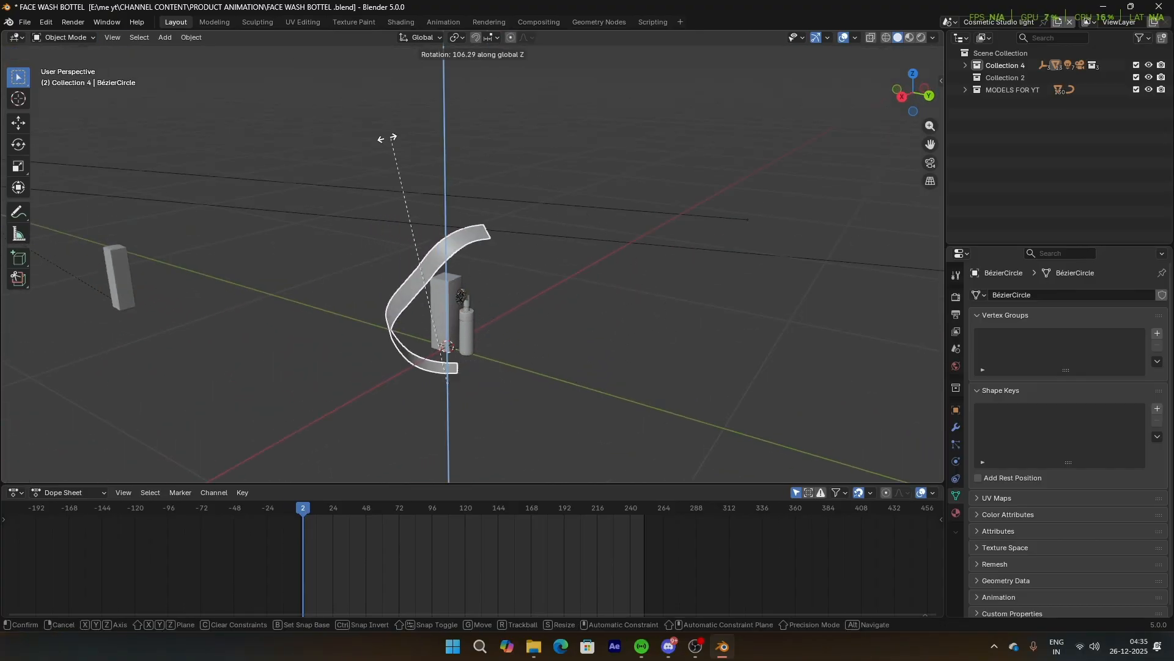
pyautogui.click(236, 38)
pyautogui.hotkey('ctrl', 'z')
pyautogui.moveTo(475, 303); pyautogui.dragTo(649, 346, button='middle')
pyautogui.scroll(-3, 566, 362)
pyautogui.scroll(5, 567, 363)
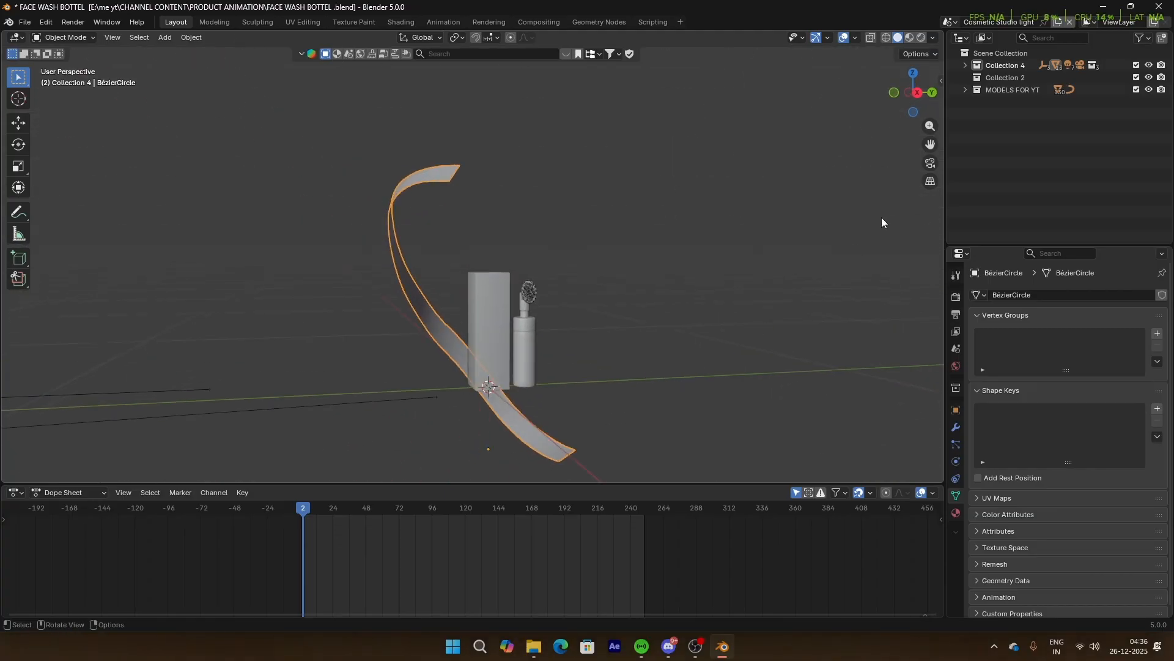
# Step: Add a mesh cube at the 3D cursor, working in the right orthographic view
pyautogui.click(918, 93)
pyautogui.hotkey('shift', 'a')
pyautogui.moveTo(549, 299)
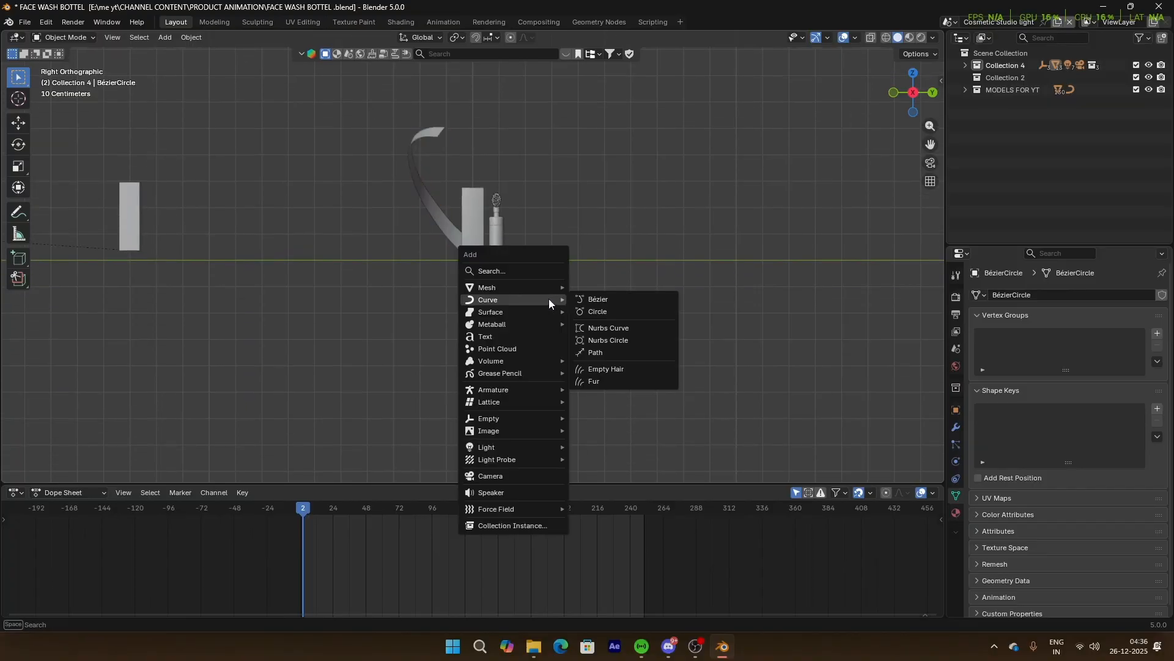
pyautogui.click(611, 299)
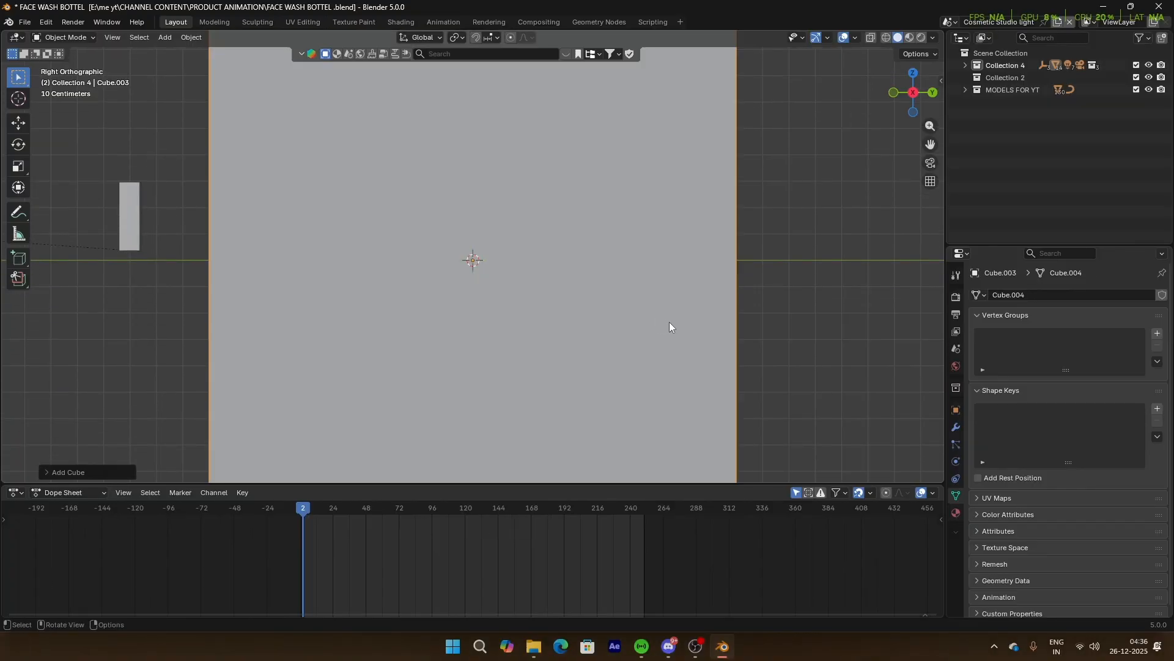
# Step: Turn on X-ray and raise the cube along global Z until its base sits level with the 3D cursor
pyautogui.moveTo(658, 319); pyautogui.dragTo(520, 339, button='middle')
pyautogui.press('g')
pyautogui.press('z')
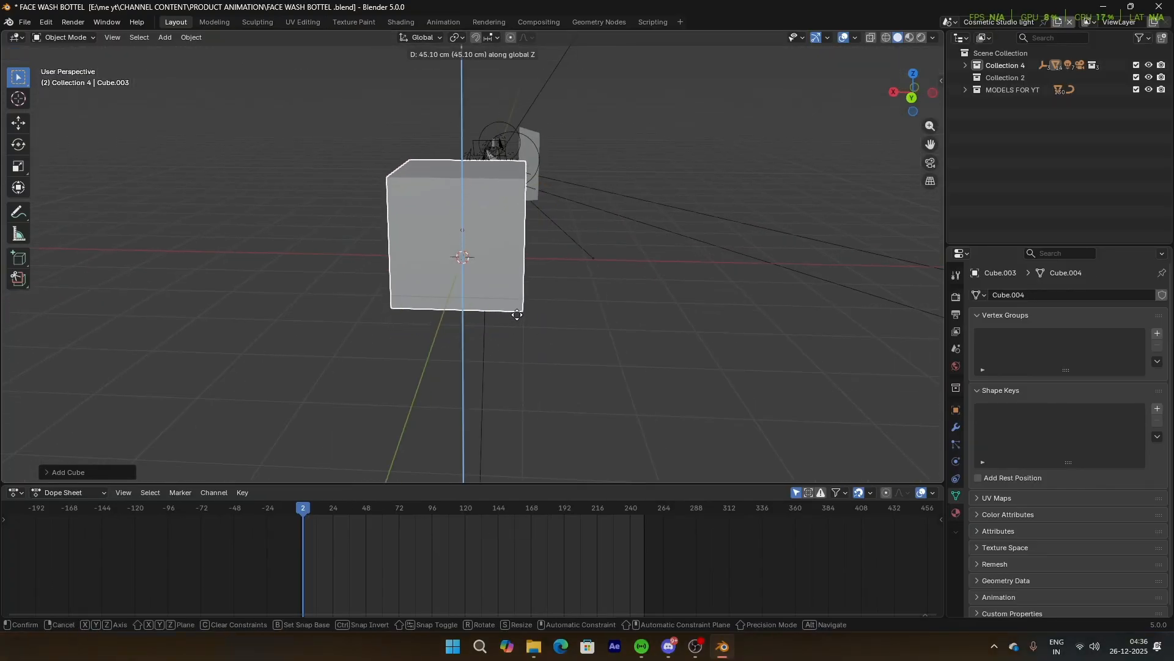
pyautogui.click(517, 315)
pyautogui.click(895, 91)
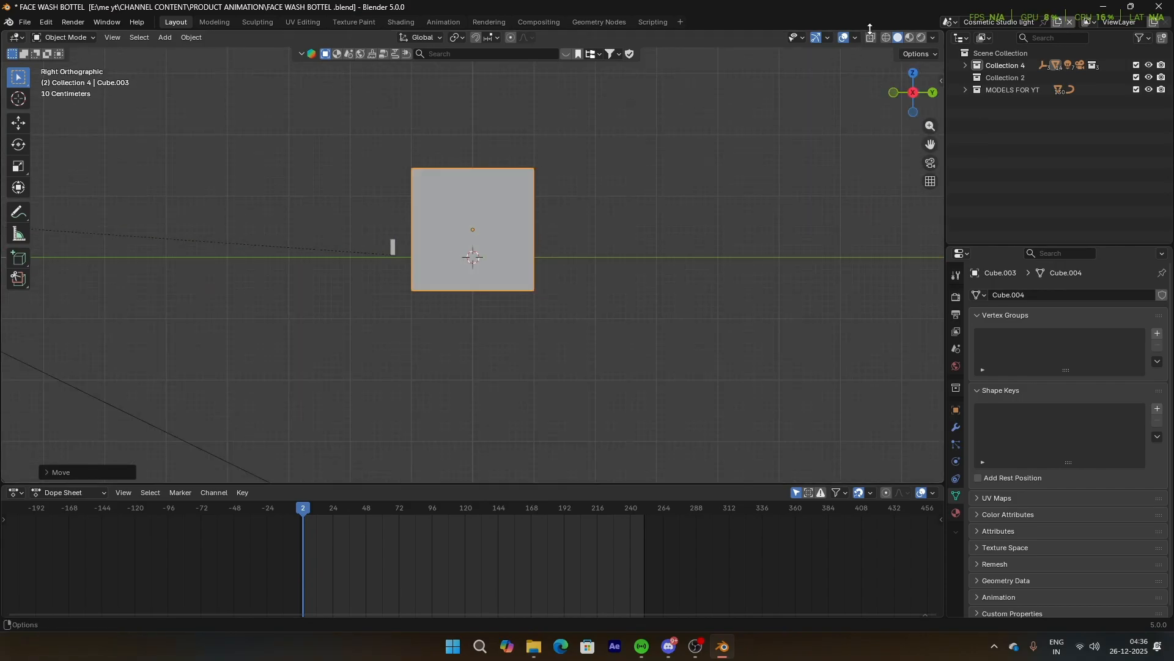
pyautogui.click(871, 38)
pyautogui.scroll(8, 619, 340)
pyautogui.press('g')
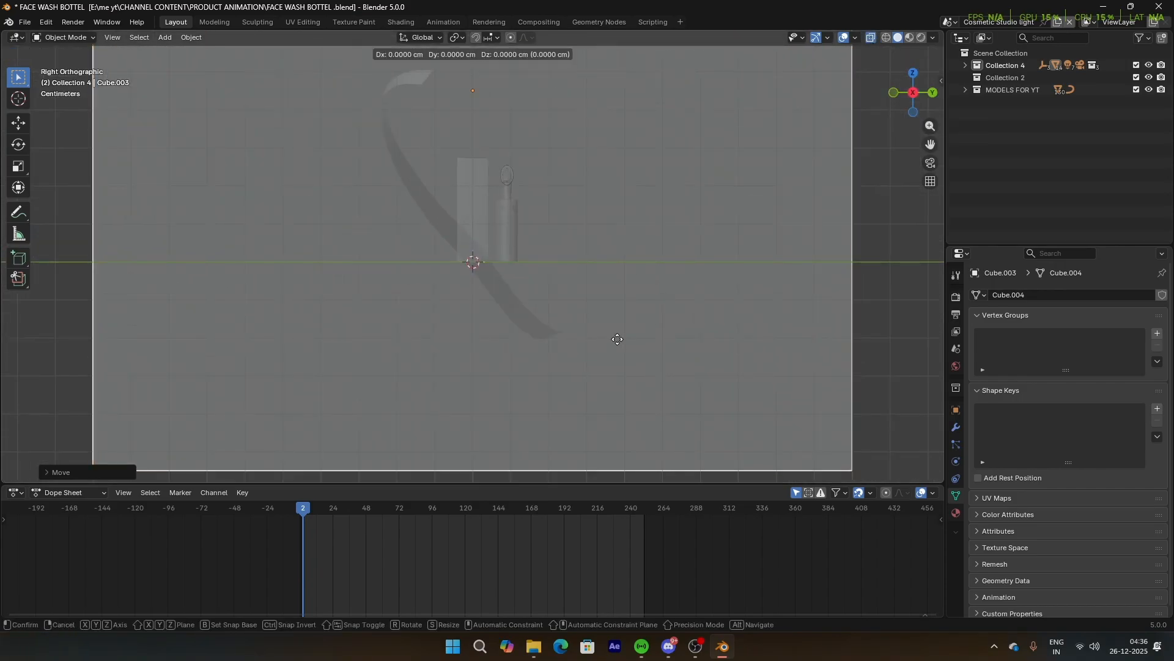
pyautogui.press('z')
pyautogui.click(639, 131)
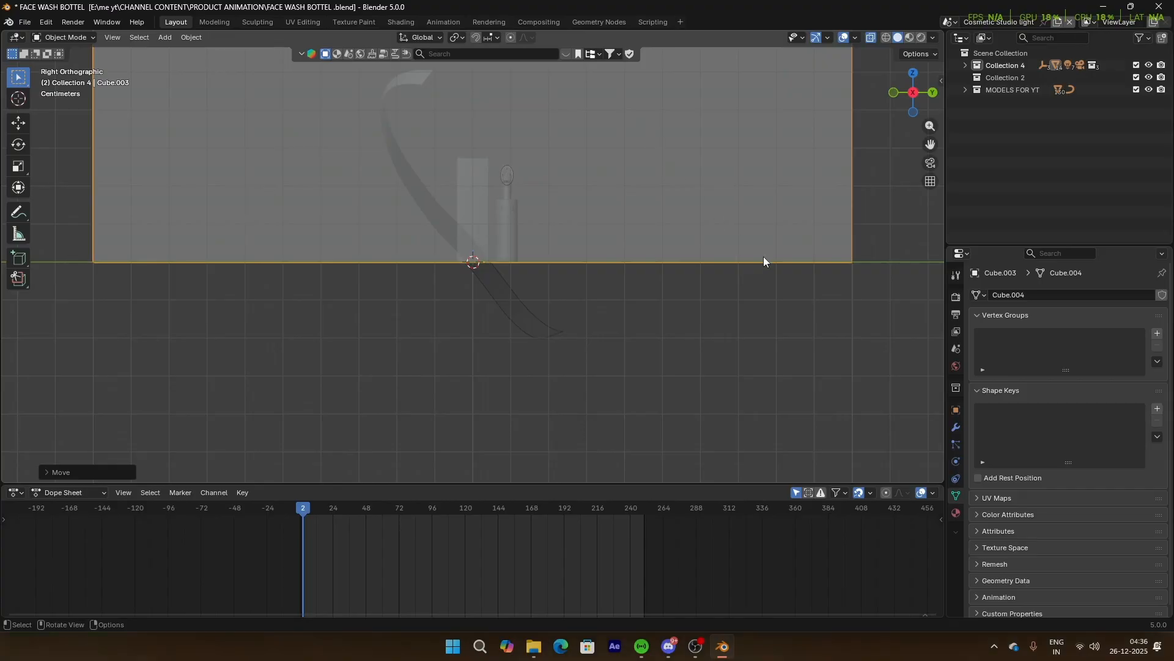
# Step: Shift the cube along global X in the back orthographic view, keeping the product models inside it
pyautogui.click(932, 92)
pyautogui.press('g')
pyautogui.press('y')
pyautogui.press('x')
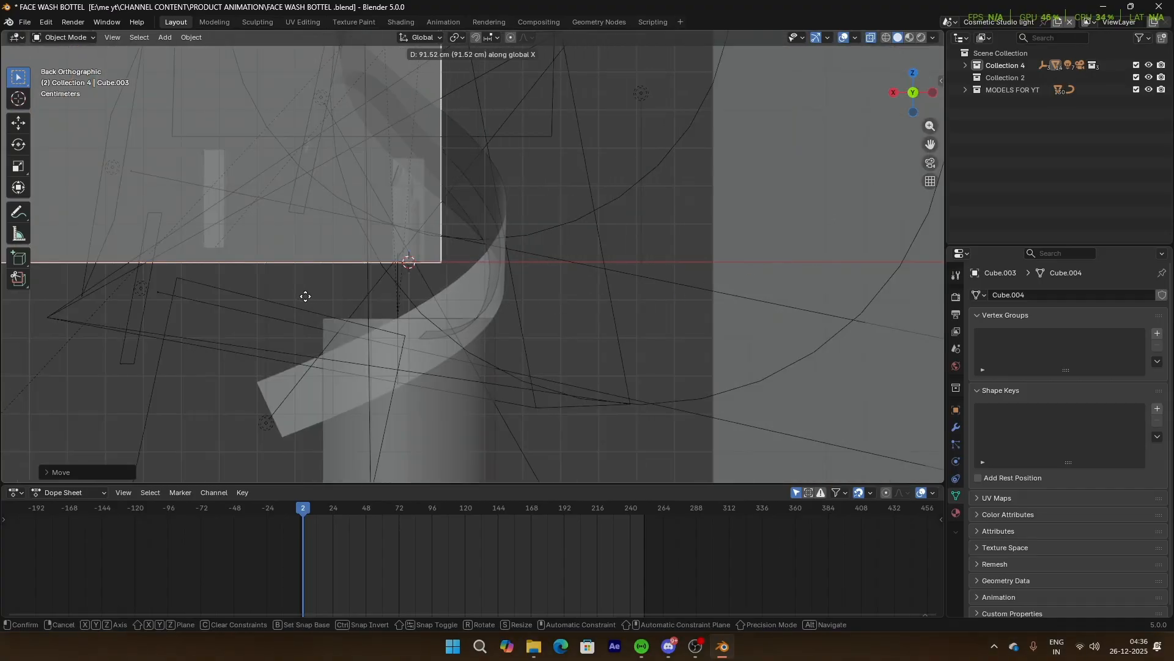
pyautogui.click(373, 296)
pyautogui.moveTo(384, 352); pyautogui.dragTo(515, 242, button='middle')
pyautogui.scroll(-5, 566, 256)
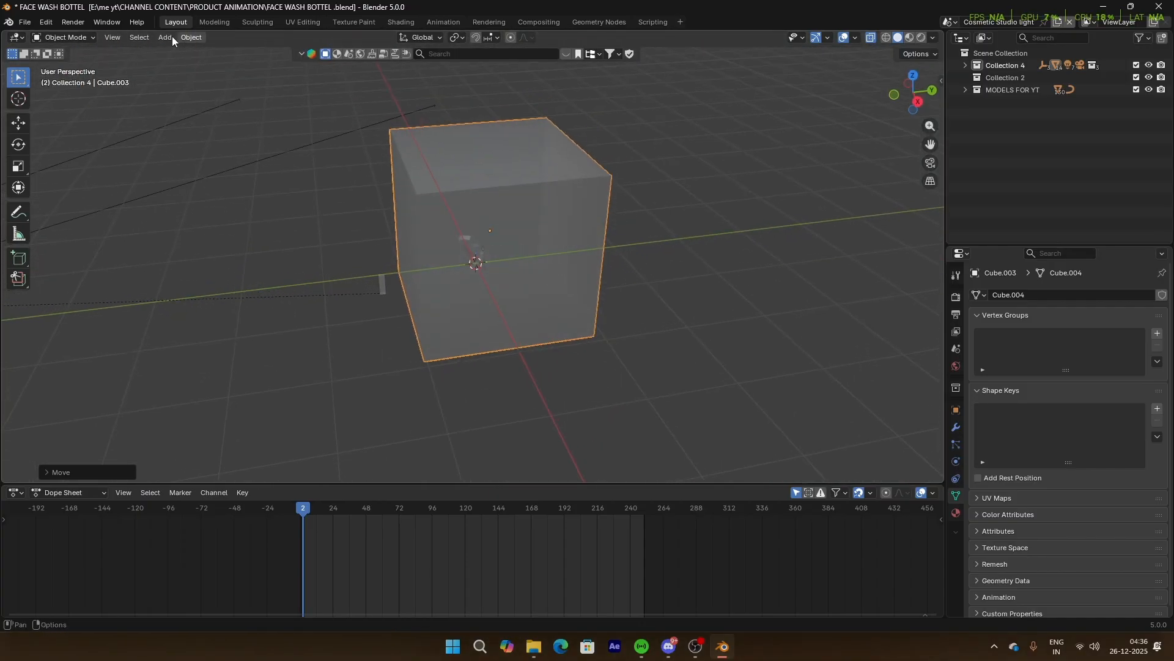
# Step: Delete the cube's top, front and side faces in Edit Mode, keeping only the floor and the back wall
pyautogui.press('Tab')
pyautogui.moveTo(379, 178); pyautogui.dragTo(471, 159, button='middle')
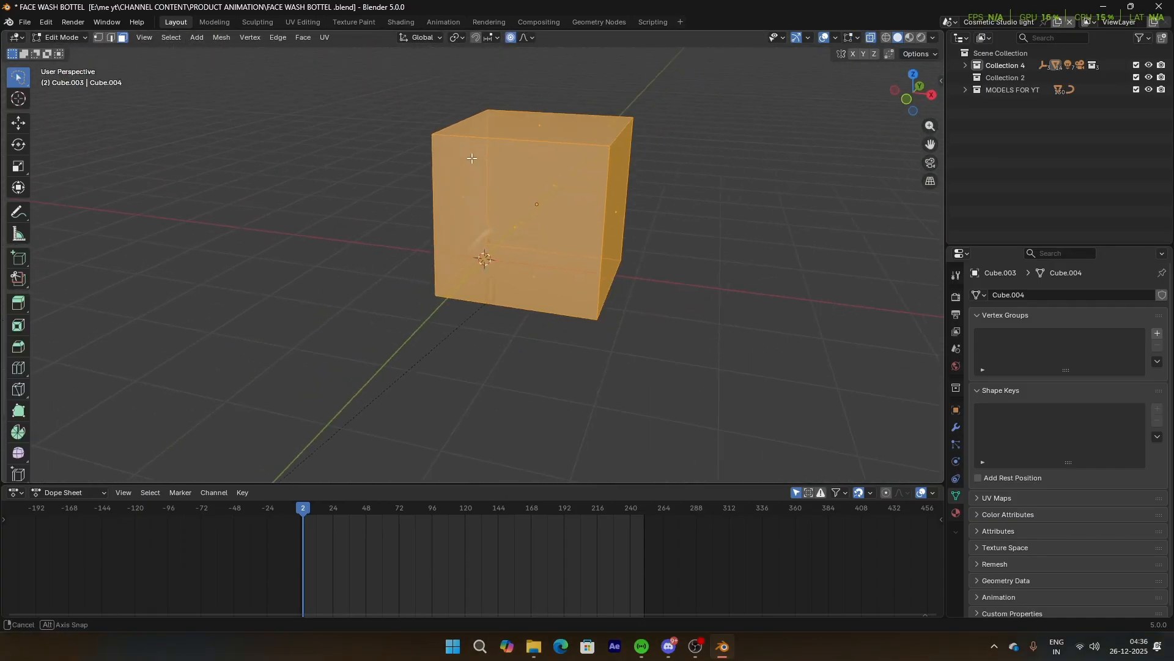
pyautogui.moveTo(501, 117); pyautogui.dragTo(531, 106, button='middle')
pyautogui.moveTo(511, 99)
pyautogui.mouseDown()
pyautogui.moveTo(574, 181)
pyautogui.moveTo(652, 205)
pyautogui.mouseUp()
pyautogui.press('w')
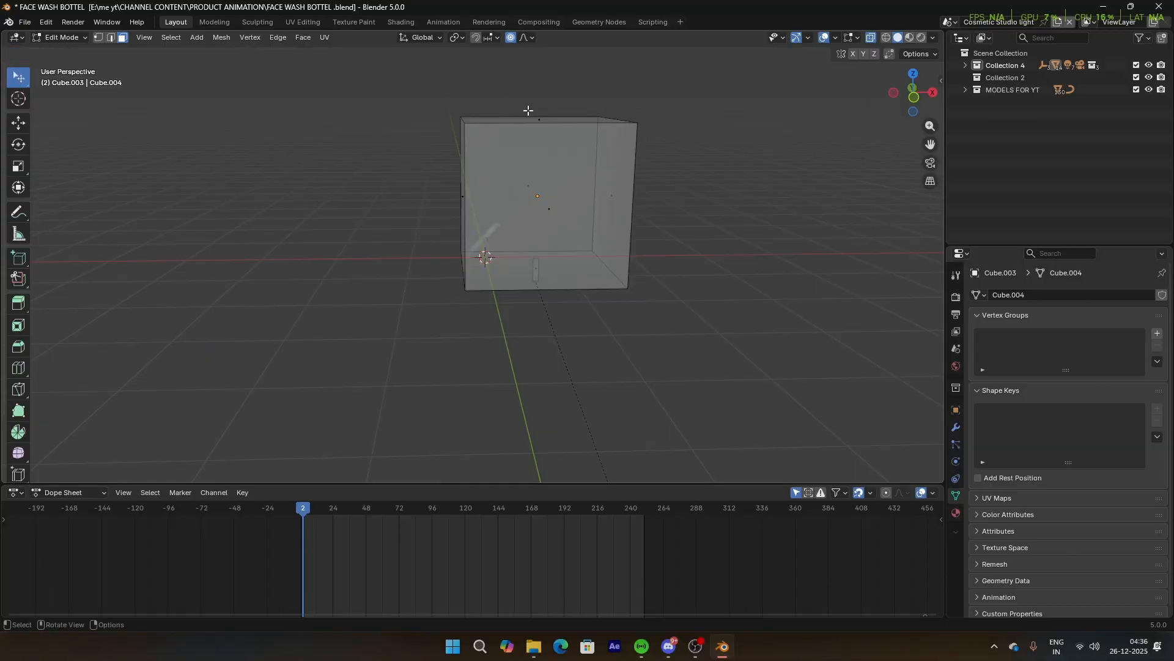
pyautogui.press('w')
pyautogui.moveTo(506, 86); pyautogui.dragTo(671, 241)
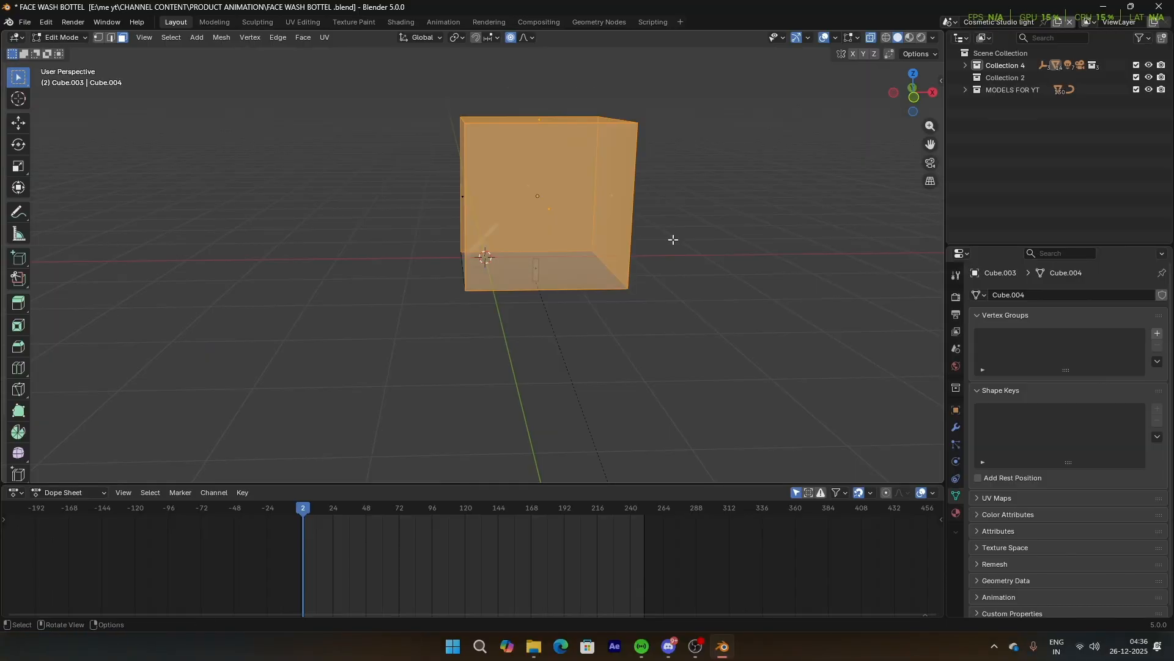
pyautogui.press('x')
pyautogui.click(668, 238)
pyautogui.moveTo(679, 236); pyautogui.dragTo(520, 262, button='middle')
pyautogui.press('Tab')
pyautogui.scroll(3, 527, 245)
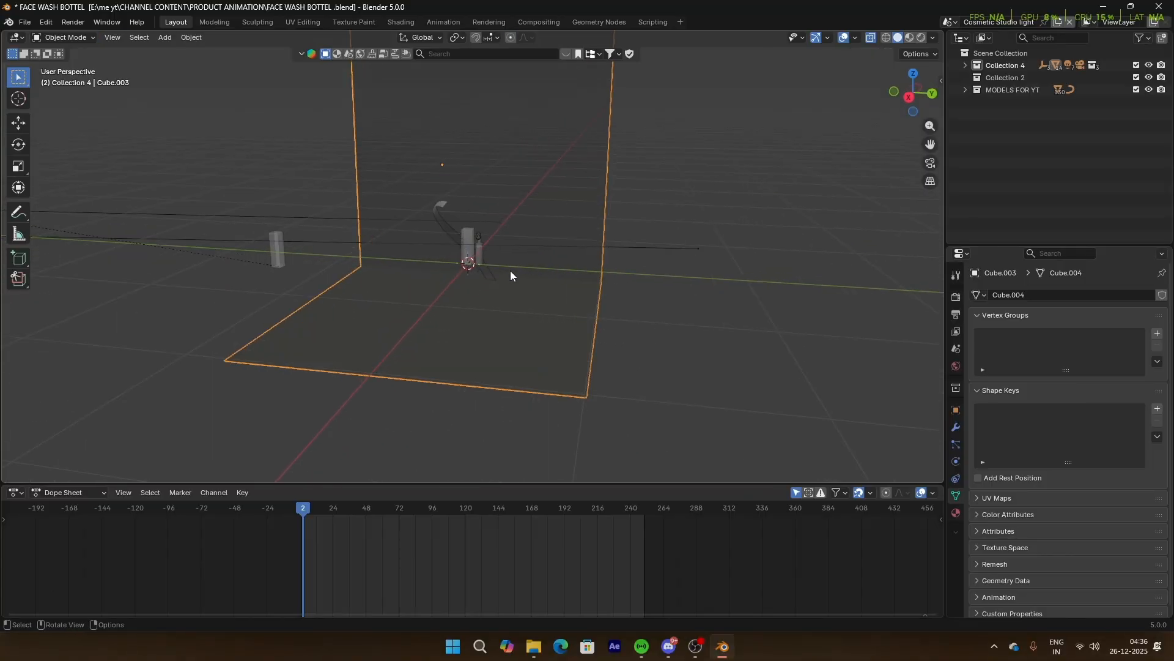
# Step: Add a mesh cylinder at the 3D cursor and scale it down as a podium for the products
pyautogui.hotkey('shift', 'a')
pyautogui.moveTo(496, 273)
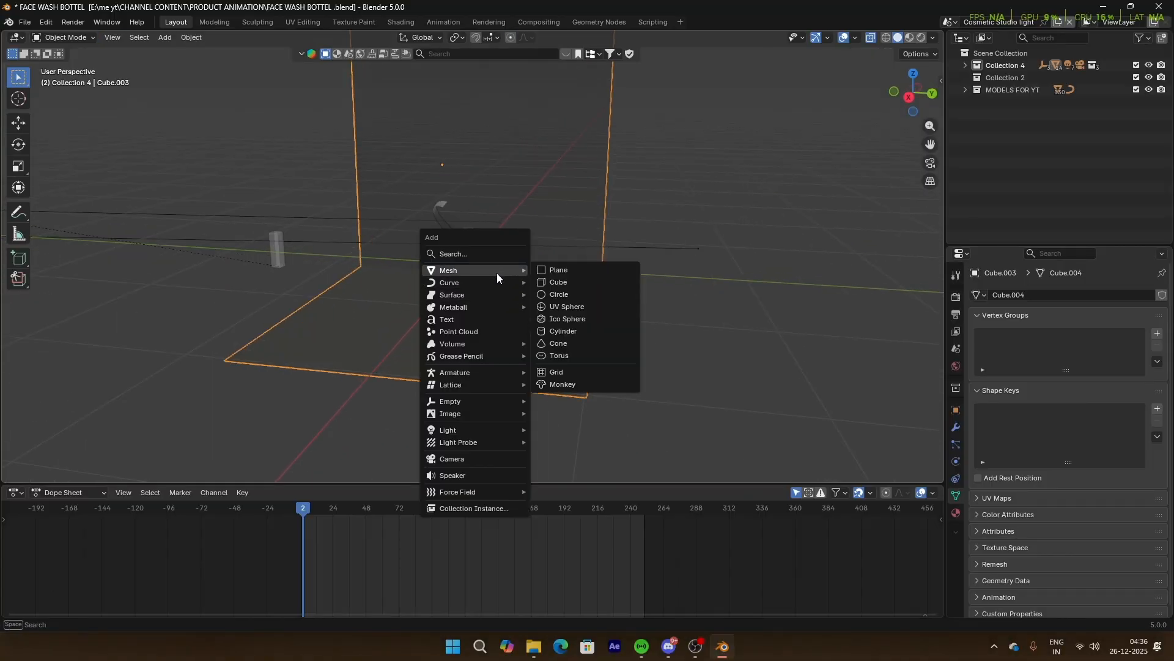
pyautogui.click(569, 331)
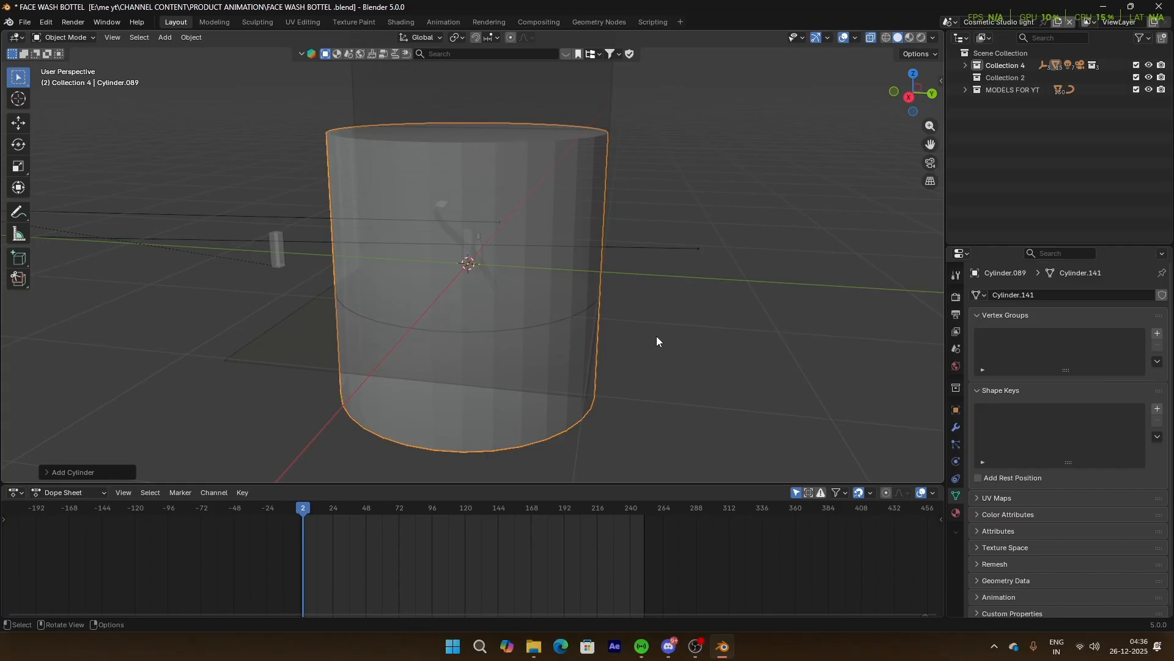
pyautogui.press('s')
pyautogui.click(607, 311)
# Step: Bevel the rims of the cylinder's top and bottom faces in Edit Mode
pyautogui.press('Tab')
pyautogui.hotkey('ctrl', 'b')
pyautogui.click(607, 310)
pyautogui.click(467, 170)
pyautogui.moveTo(539, 299); pyautogui.dragTo(552, 252, button='middle')
pyautogui.keyDown('shift'); pyautogui.click(471, 304); pyautogui.keyUp('shift')
pyautogui.hotkey('ctrl', 'b')
pyautogui.click(610, 306)
pyautogui.press('Tab')
# Step: Scale the bevelled cylinder to about 0.295 and raise it about 9 cm along global Z
pyautogui.press('s')
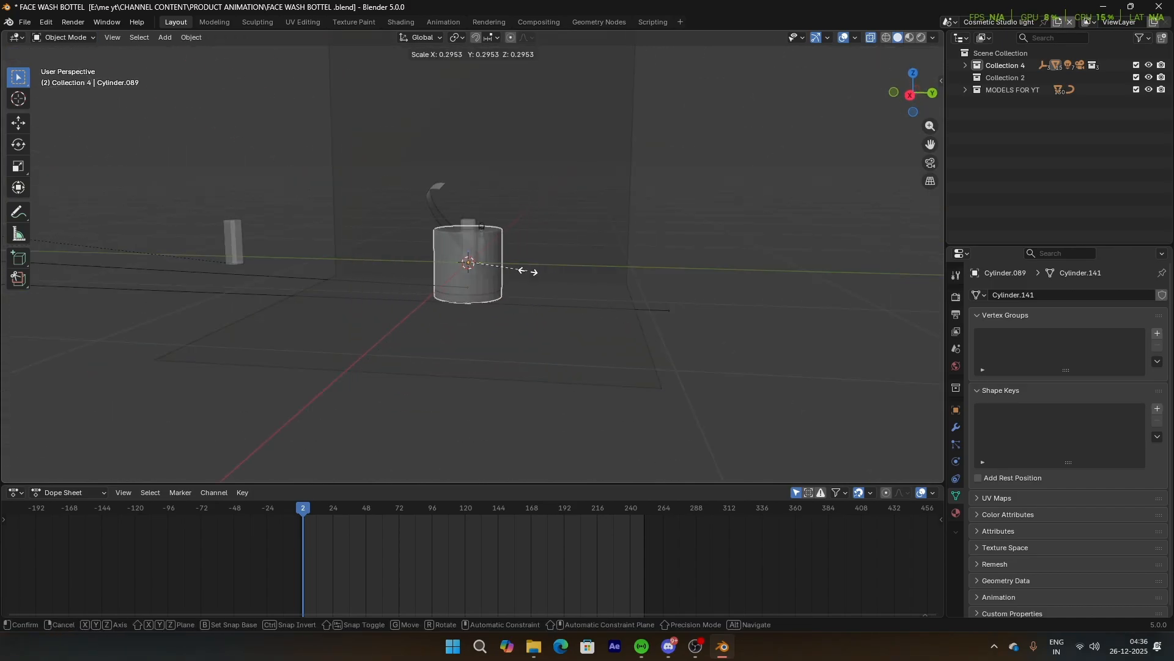
pyautogui.click(527, 270)
pyautogui.scroll(3, 532, 273)
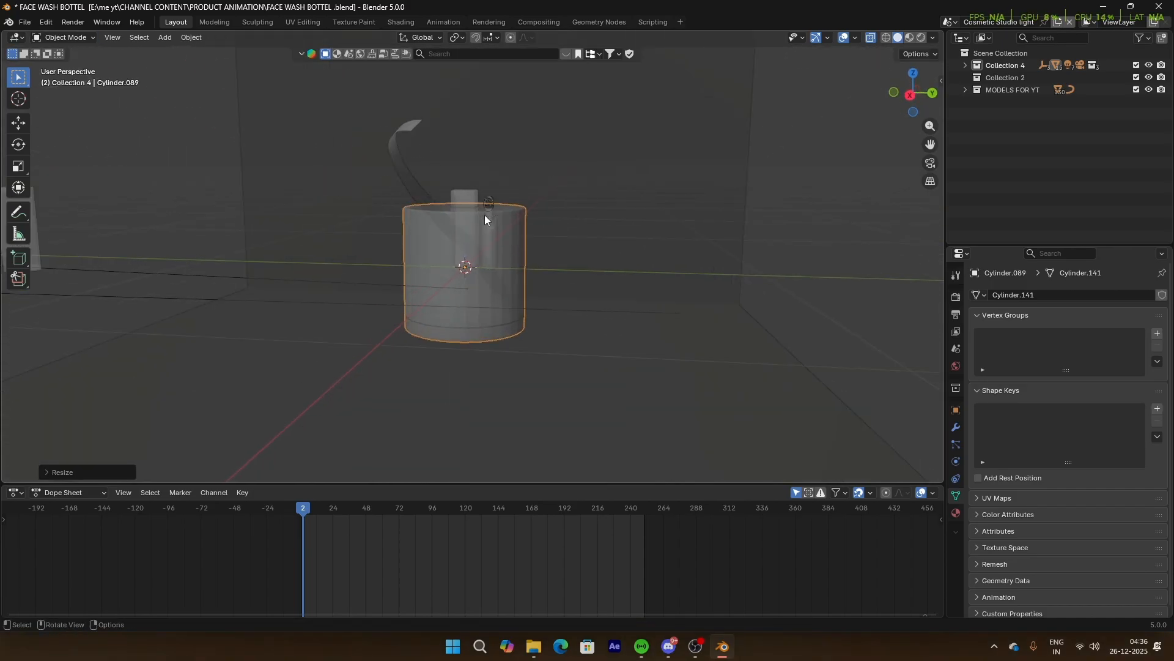
pyautogui.scroll(2, 489, 224)
pyautogui.press('g')
pyautogui.press('z')
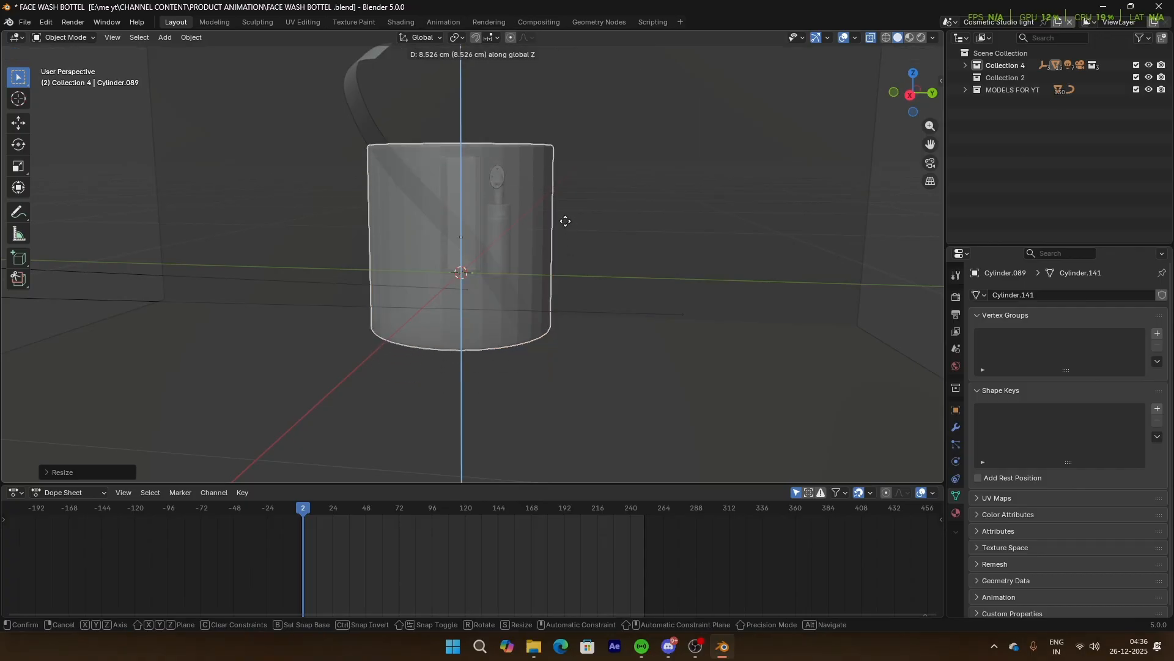
pyautogui.click(563, 215)
# Step: Select the backdrop together with the cylinder and lower both so the box and bottle stand on the cylinder's top
pyautogui.moveTo(563, 216); pyautogui.dragTo(540, 204, button='middle')
pyautogui.press('g')
pyautogui.rightClick(541, 232)
pyautogui.keyDown('shift'); pyautogui.click(625, 229); pyautogui.keyUp('shift')
pyautogui.press('g')
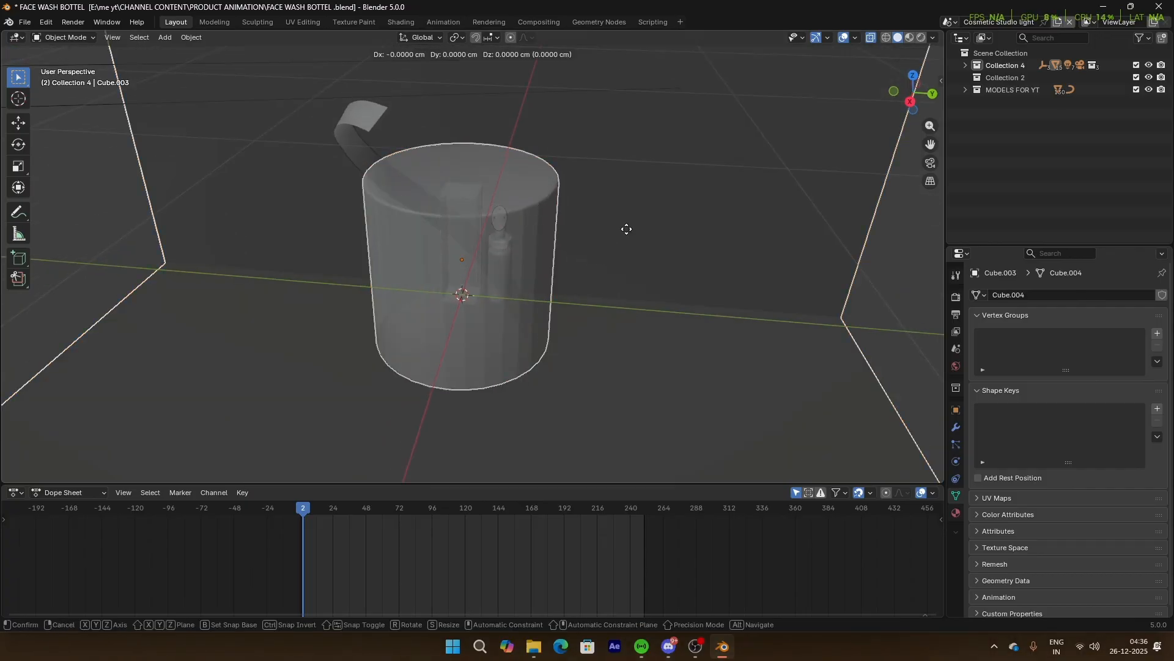
pyautogui.click(647, 395)
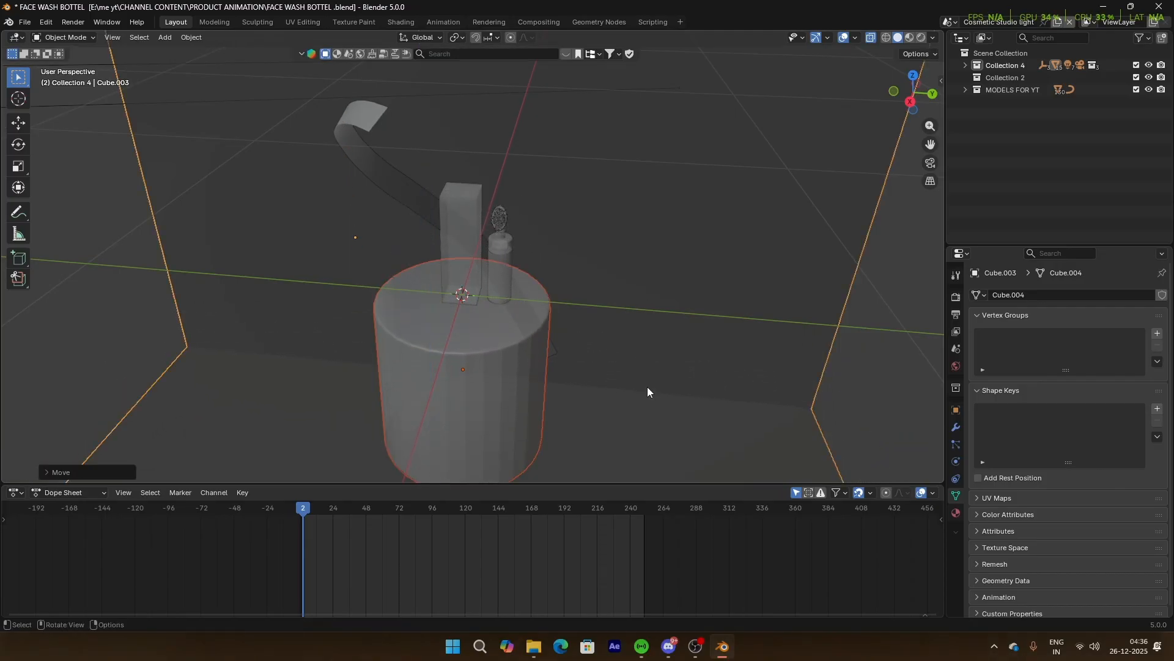
# Step: Scale up the curved ribbon and lower it about 22 cm along global Z
pyautogui.click(388, 192)
pyautogui.moveTo(388, 192); pyautogui.dragTo(553, 320, button='middle')
pyautogui.press('s')
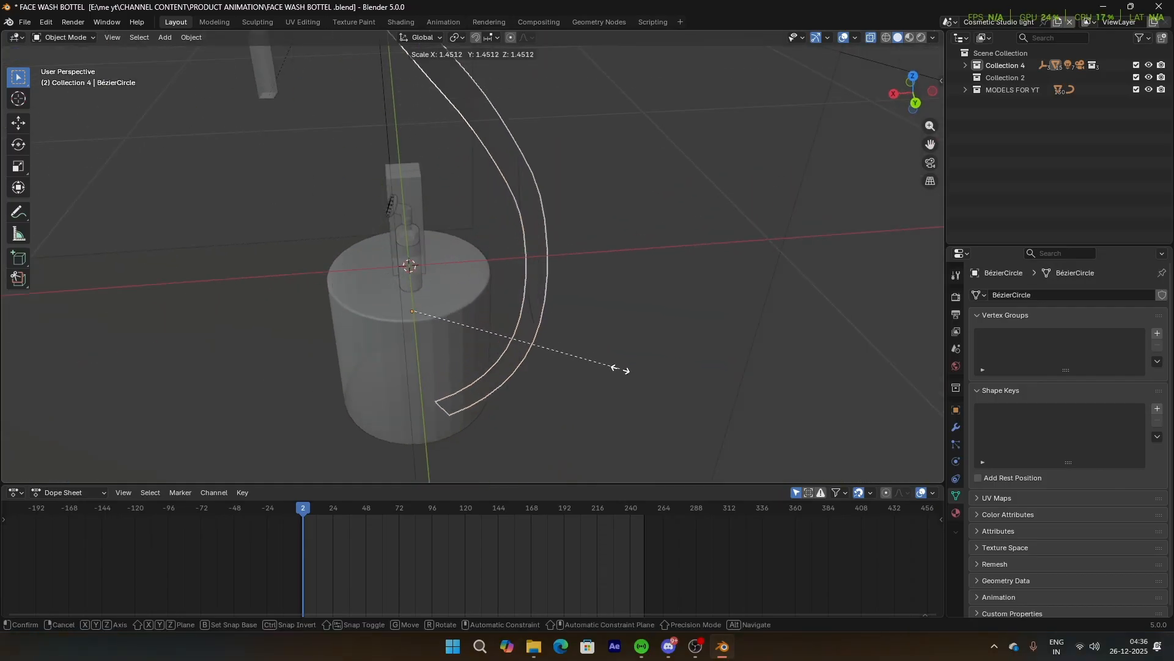
pyautogui.click(545, 266)
pyautogui.moveTo(545, 268); pyautogui.dragTo(621, 226, button='middle')
pyautogui.press('g')
pyautogui.press('z')
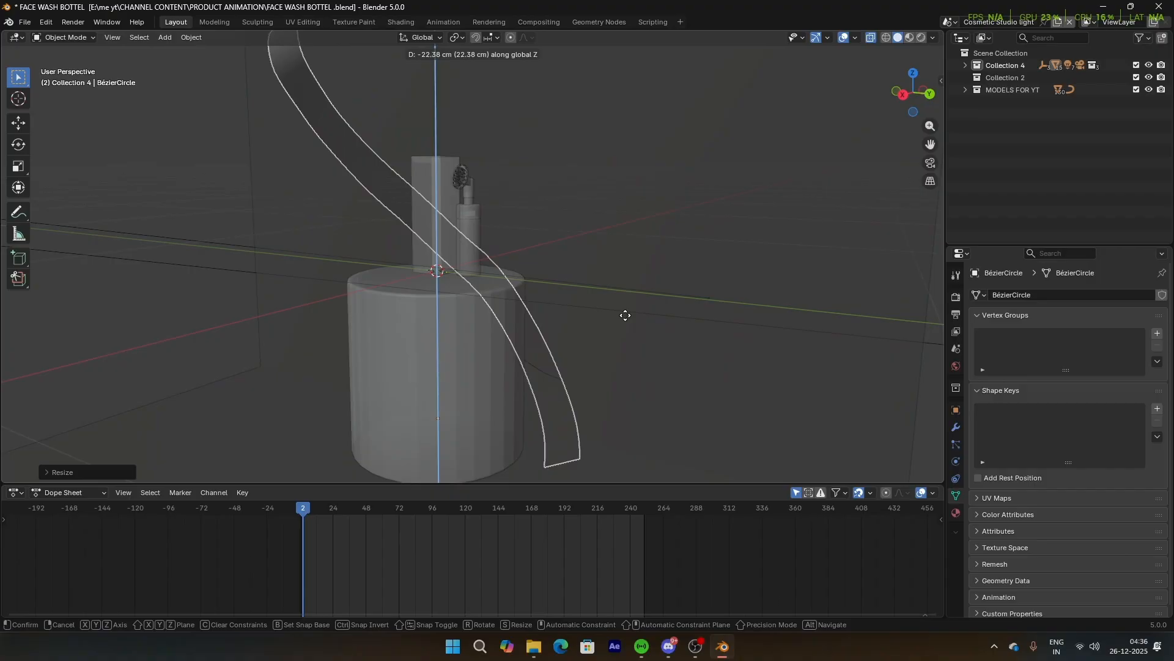
pyautogui.click(626, 314)
# Step: Move the backdrop's back wall face along global X in Edit Mode and turn off X-ray
pyautogui.press('Tab')
pyautogui.press('Tab')
pyautogui.click(617, 254)
pyautogui.press('Tab')
pyautogui.scroll(-3, 616, 253)
pyautogui.moveTo(472, 121); pyautogui.dragTo(527, 172)
pyautogui.press('g')
pyautogui.press('x')
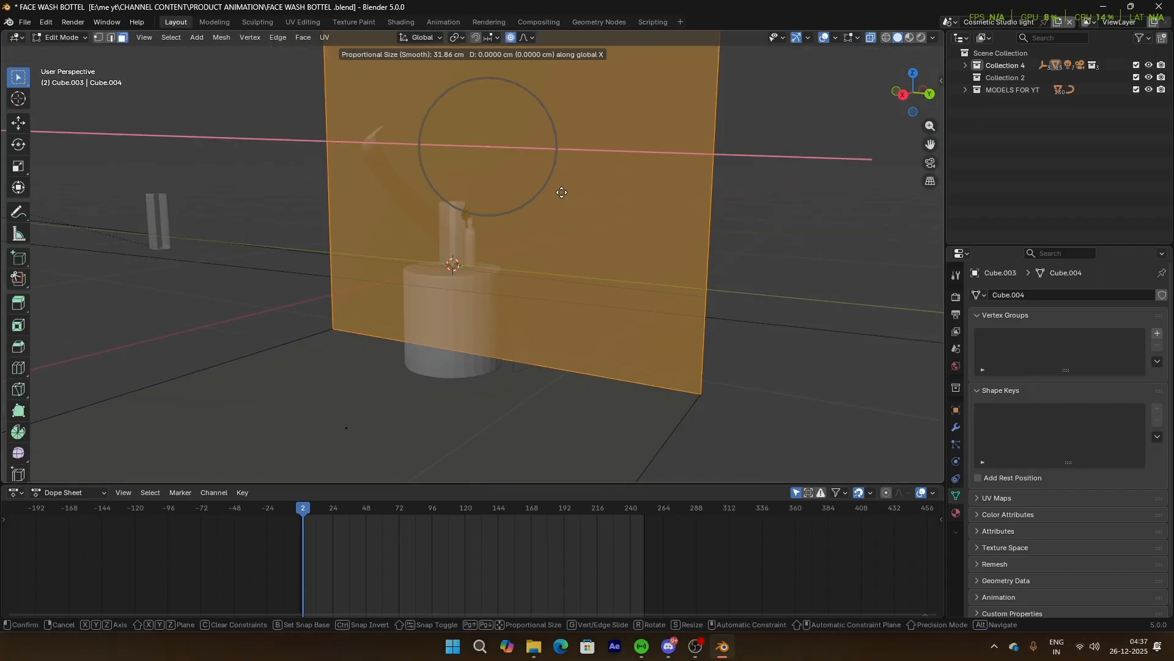
pyautogui.press('y')
pyautogui.press('x')
pyautogui.click(611, 183)
pyautogui.press('Tab')
pyautogui.moveTo(569, 182); pyautogui.dragTo(618, 181, button='middle')
pyautogui.click(871, 37)
# Step: Try rotating the enlarged ribbon about the global Z axis and undo the rotation
pyautogui.moveTo(795, 134); pyautogui.dragTo(554, 295, button='middle')
pyautogui.click(410, 202)
pyautogui.press('Tab')
pyautogui.press('Tab')
pyautogui.press('r')
pyautogui.press('z')
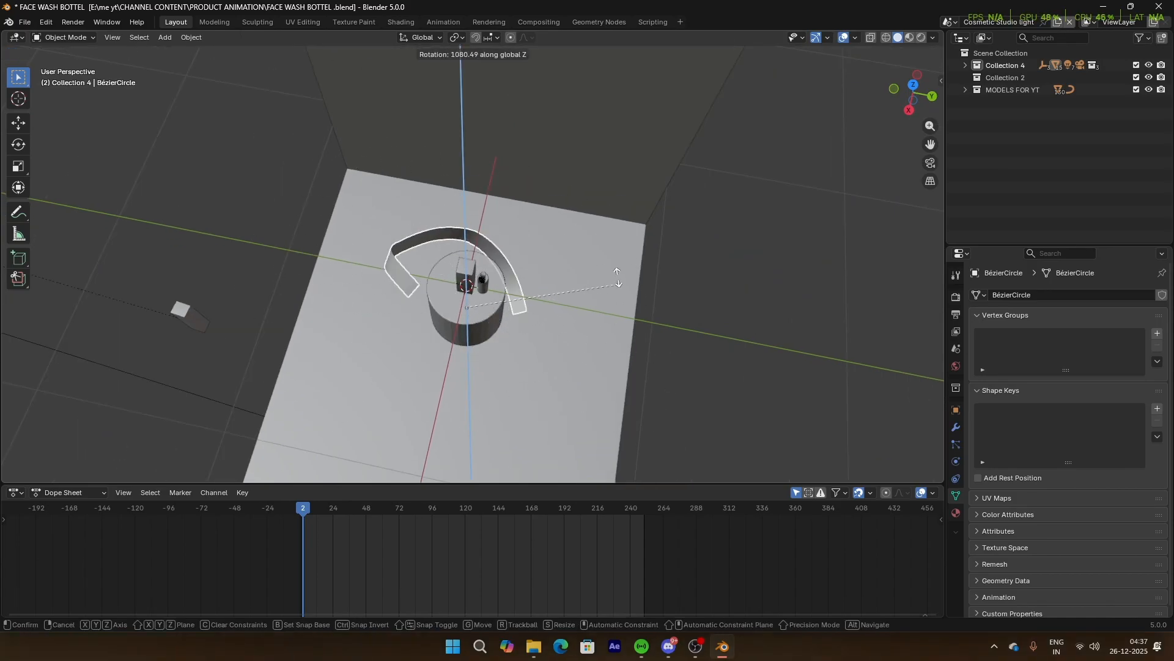
pyautogui.click(535, 333)
pyautogui.hotkey('ctrl', 'z')
# Step: Check the podium, products and ribbon arrangement from the front and save the Blender file
pyautogui.moveTo(563, 340); pyautogui.dragTo(519, 285, button='middle')
pyautogui.scroll(5, 508, 257)
pyautogui.scroll(3, 438, 257)
pyautogui.scroll(1, 518, 285)
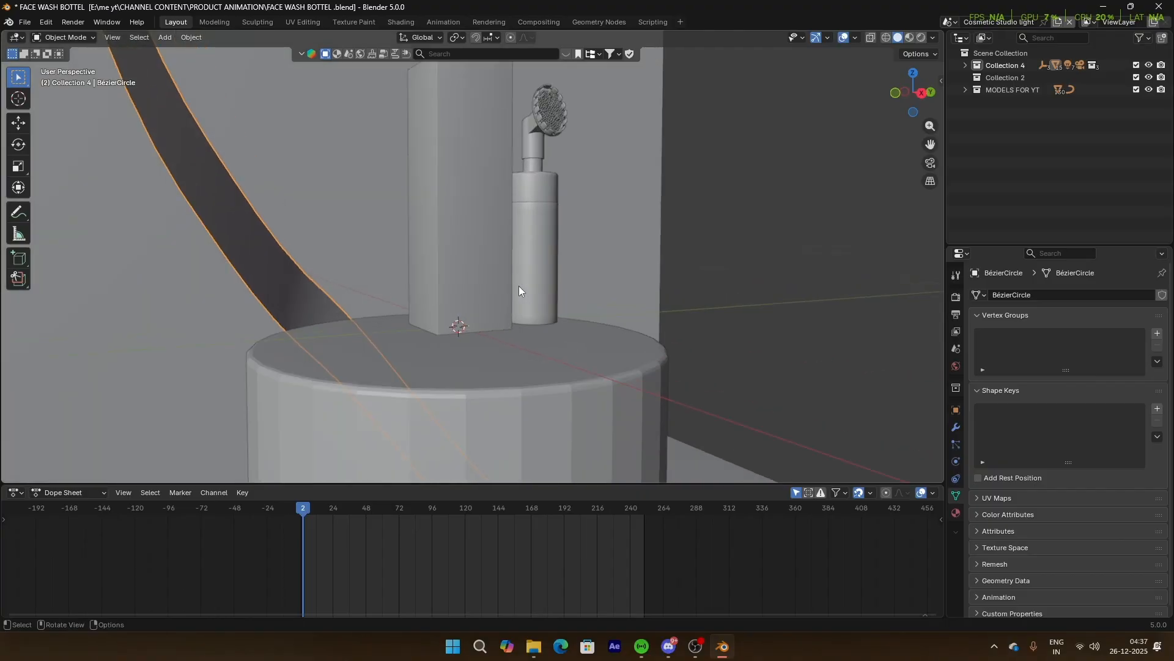
pyautogui.scroll(-10, 514, 285)
pyautogui.scroll(-3, 162, 292)
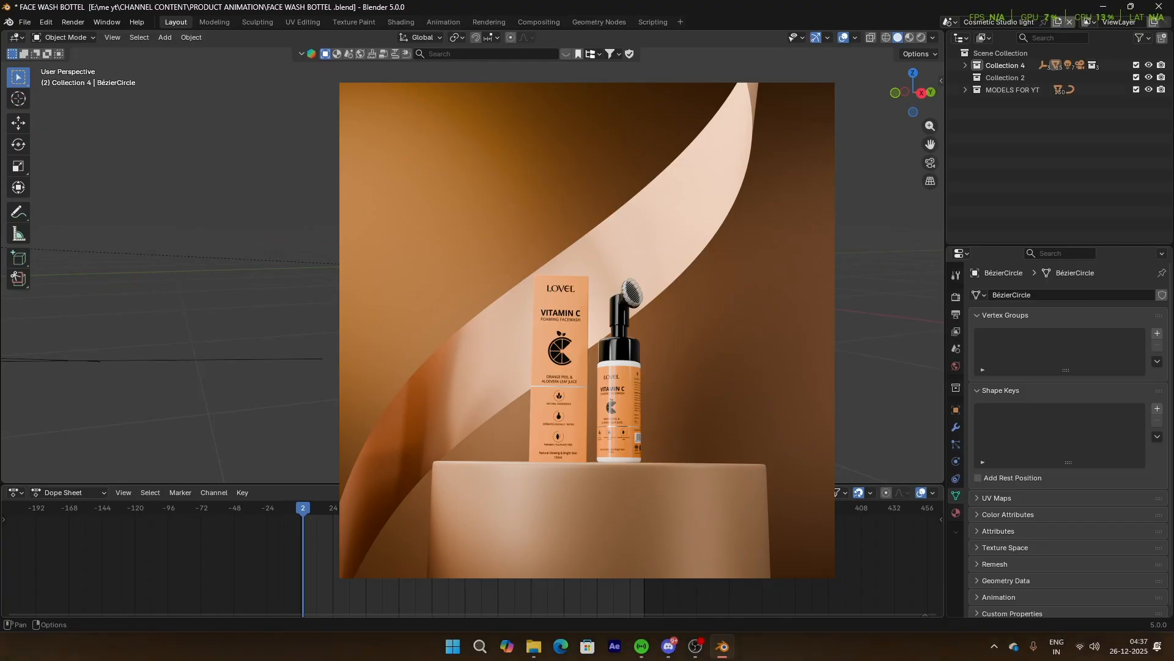
pyautogui.scroll(4, 489, 270)
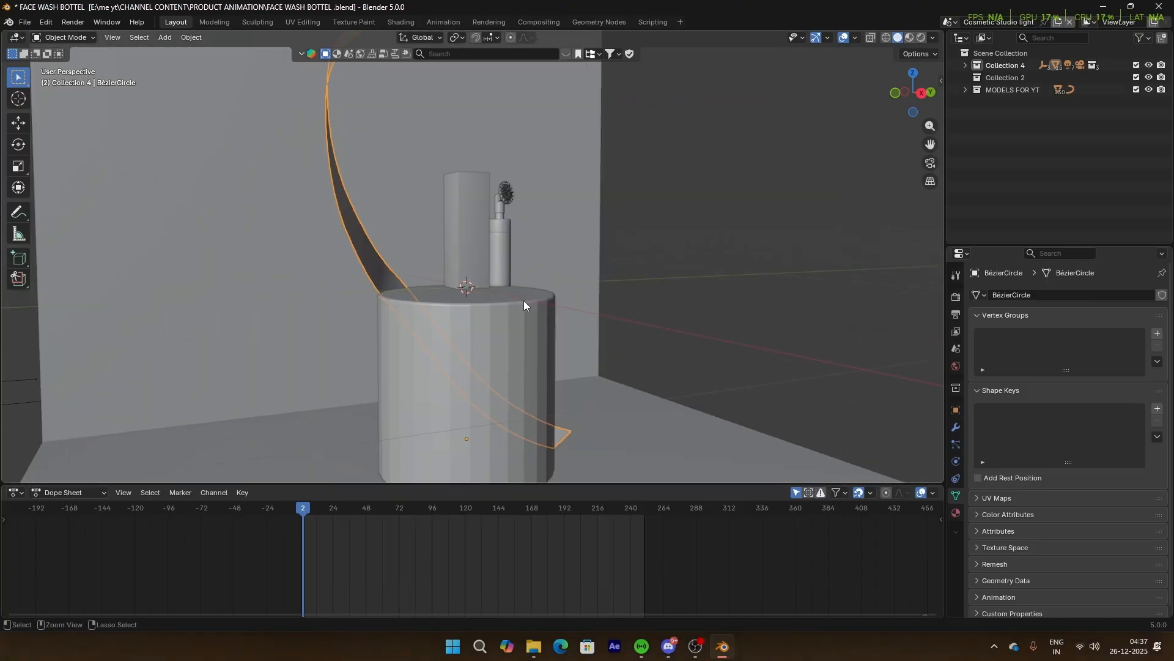
pyautogui.hotkey('ctrl', 's')
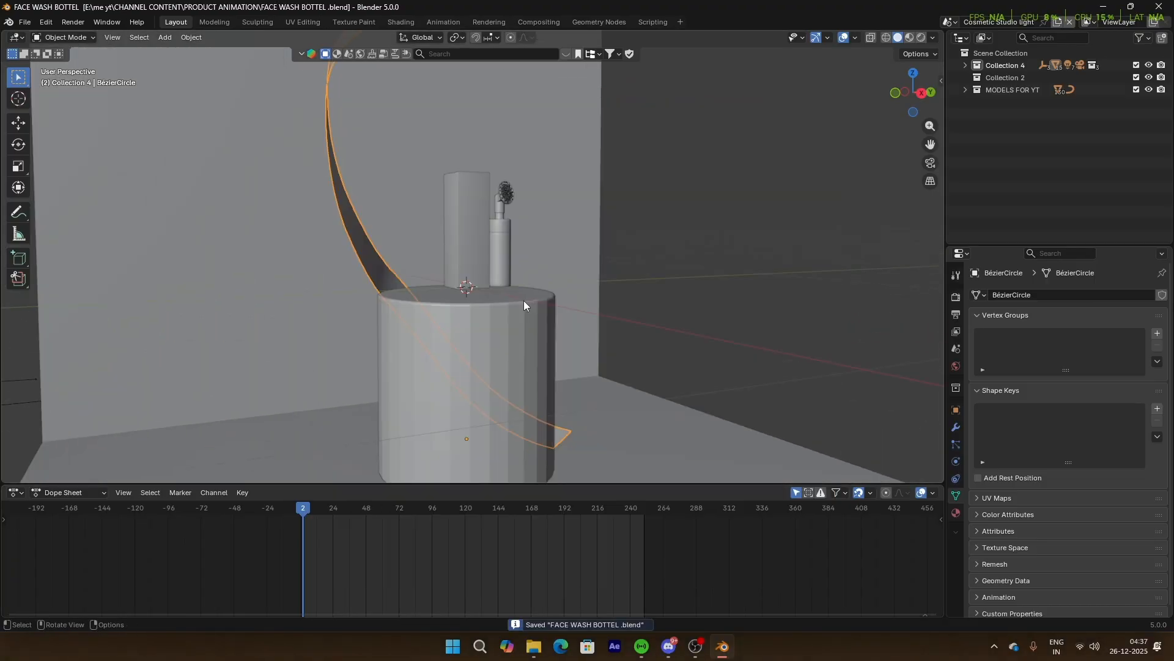